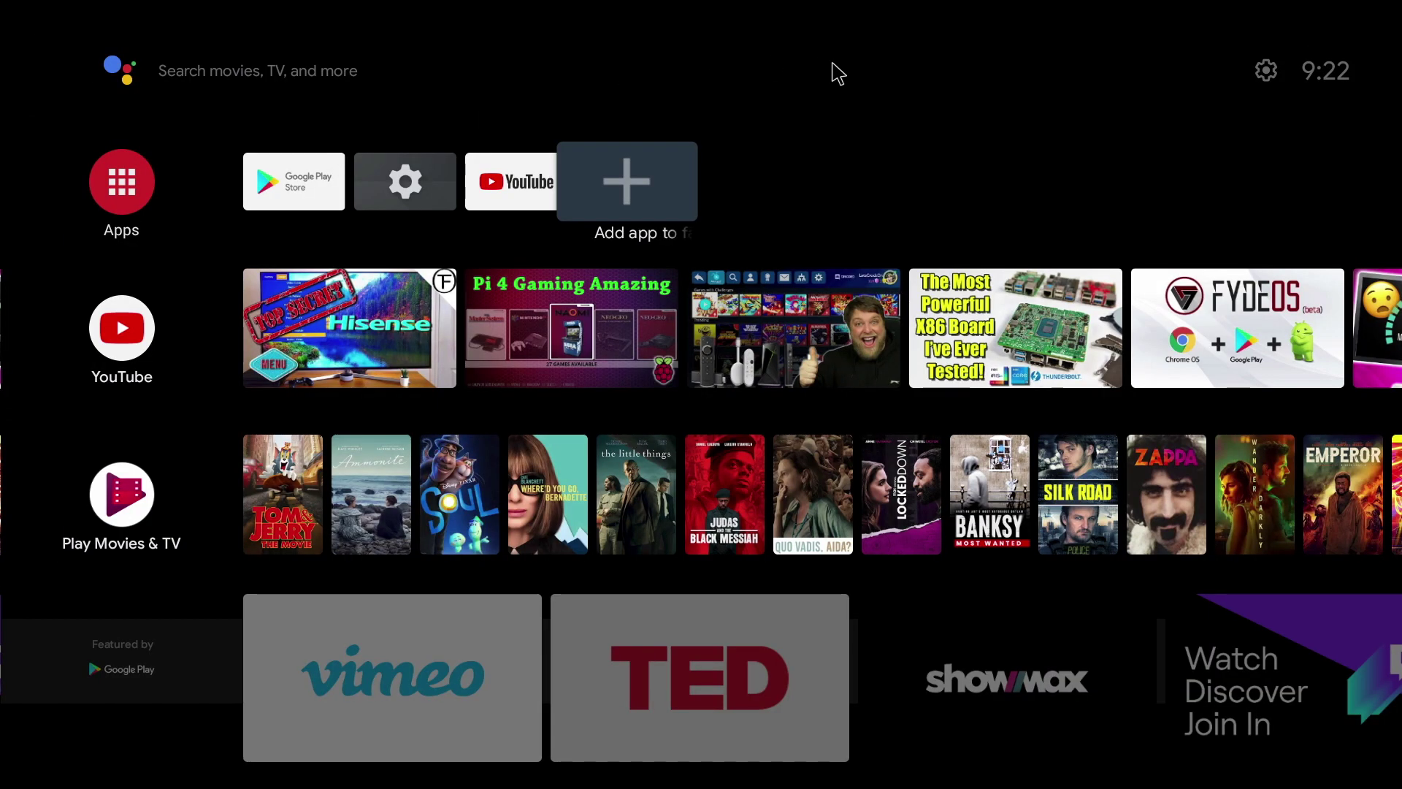
Step: Review the device's About information in Device Preferences, including the Android and LineageOS version and build details, and close the settings
{"action": "left_click", "coordinate": [1267, 71]}
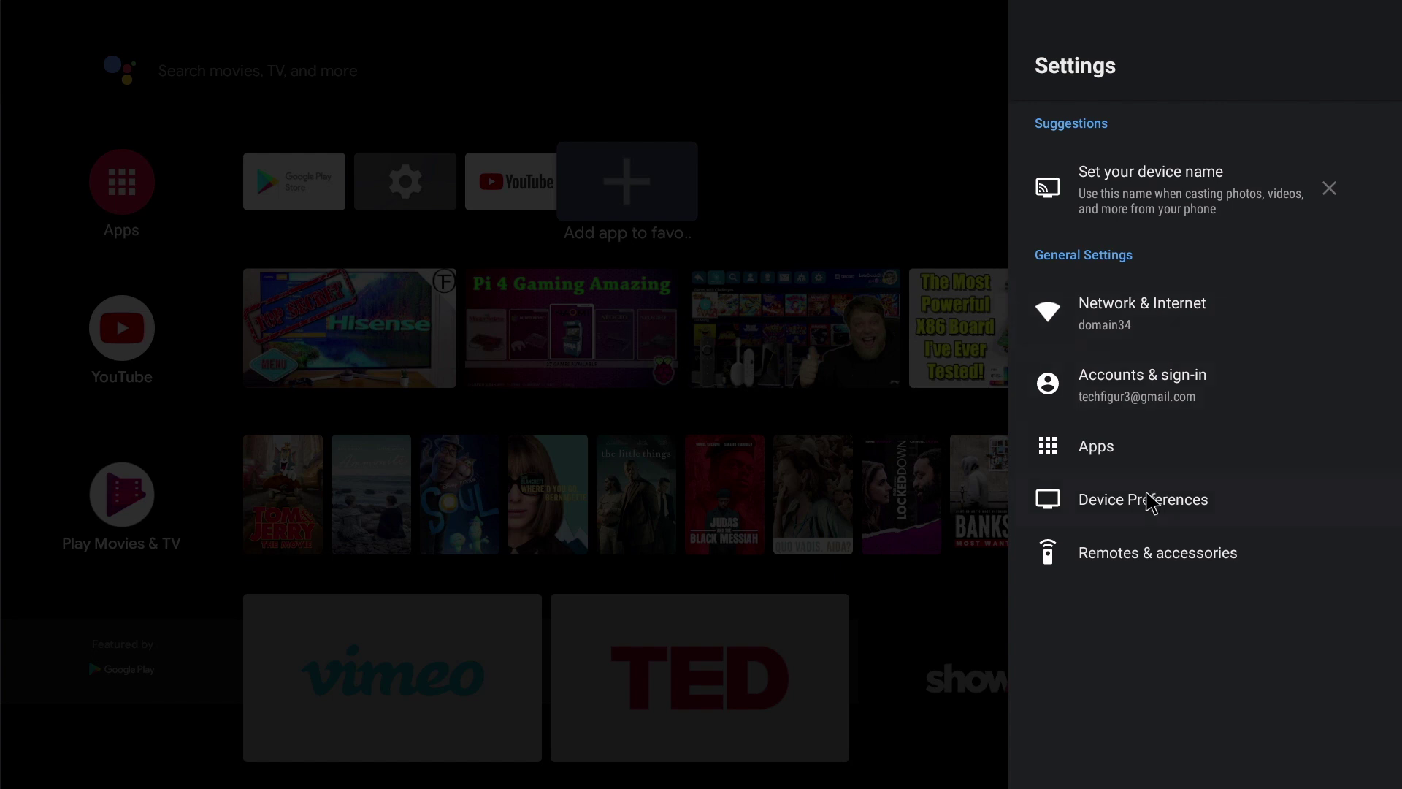
{"action": "left_click", "coordinate": [1141, 510]}
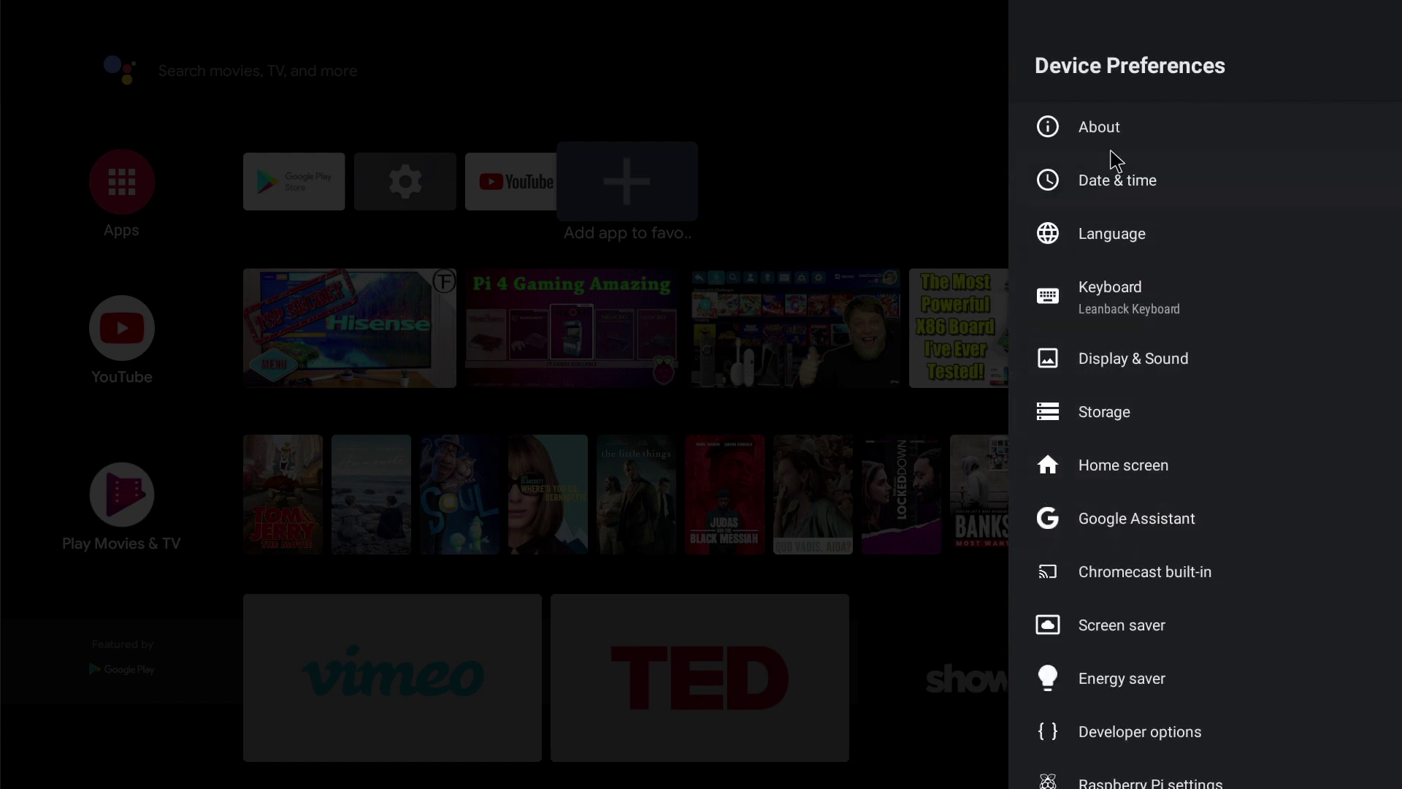
{"action": "left_click", "coordinate": [1108, 131]}
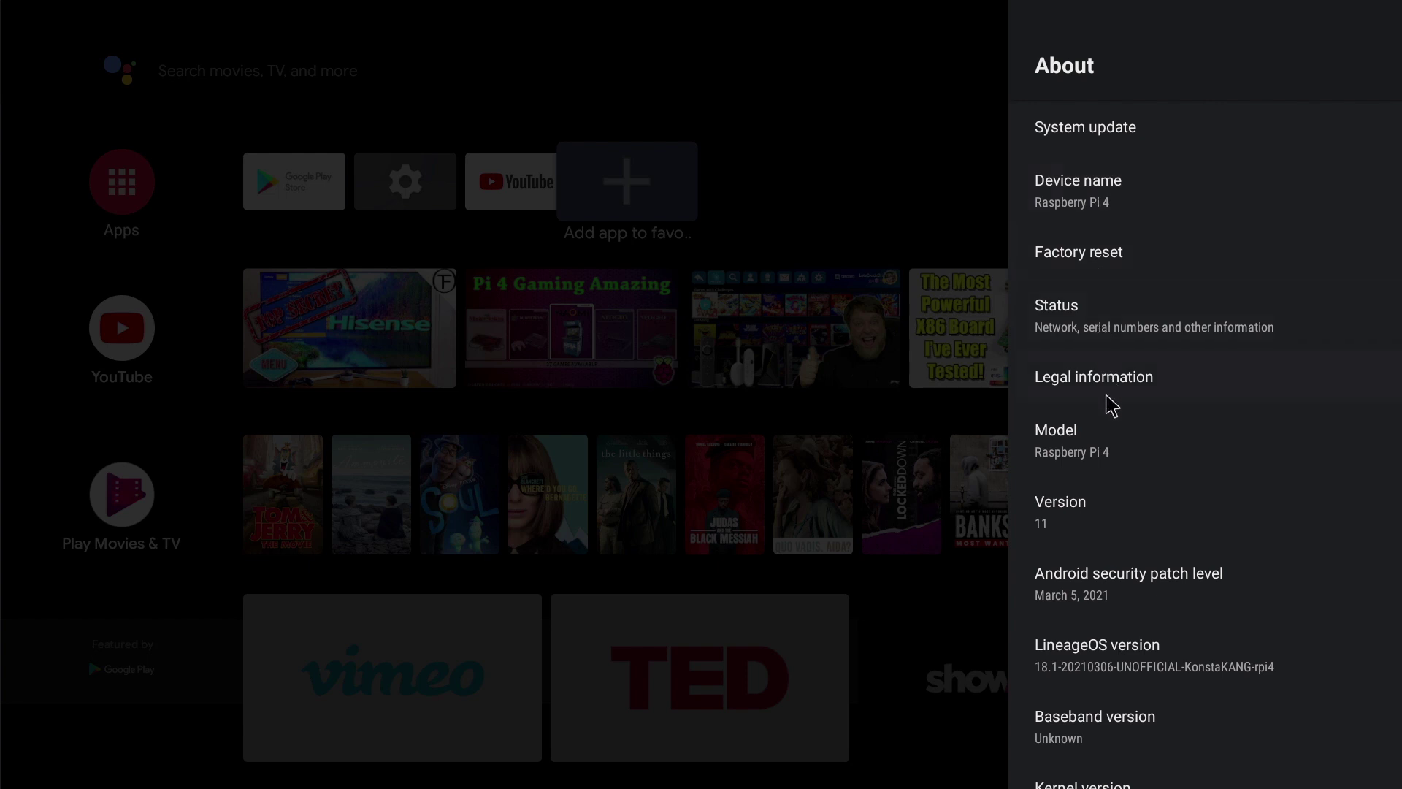
{"action": "left_click", "coordinate": [1093, 450]}
{"action": "left_click", "coordinate": [1083, 531]}
{"action": "scroll", "coordinate": [1192, 654], "scroll_direction": "down", "scroll_amount": 4}
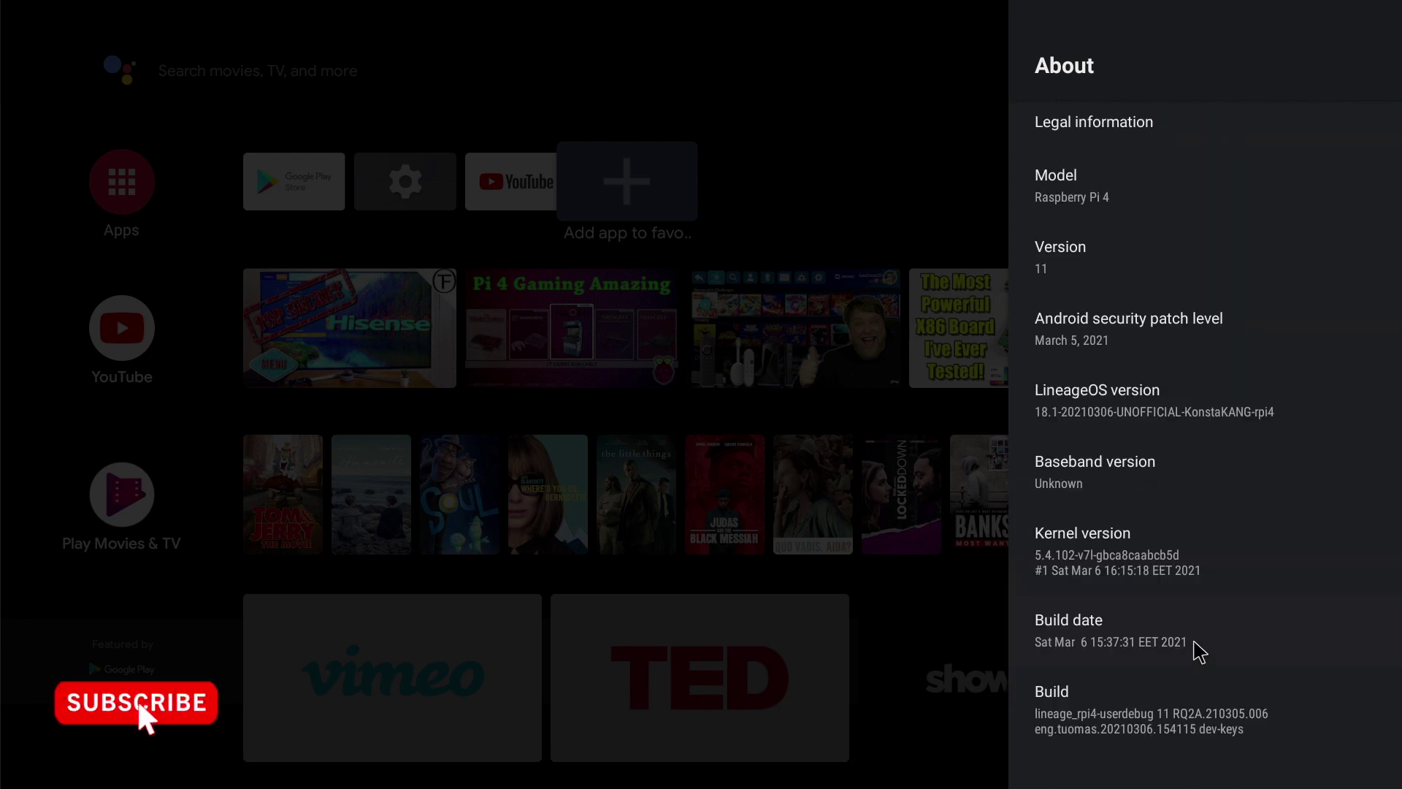
{"action": "scroll", "coordinate": [1195, 650], "scroll_direction": "up", "scroll_amount": 4}
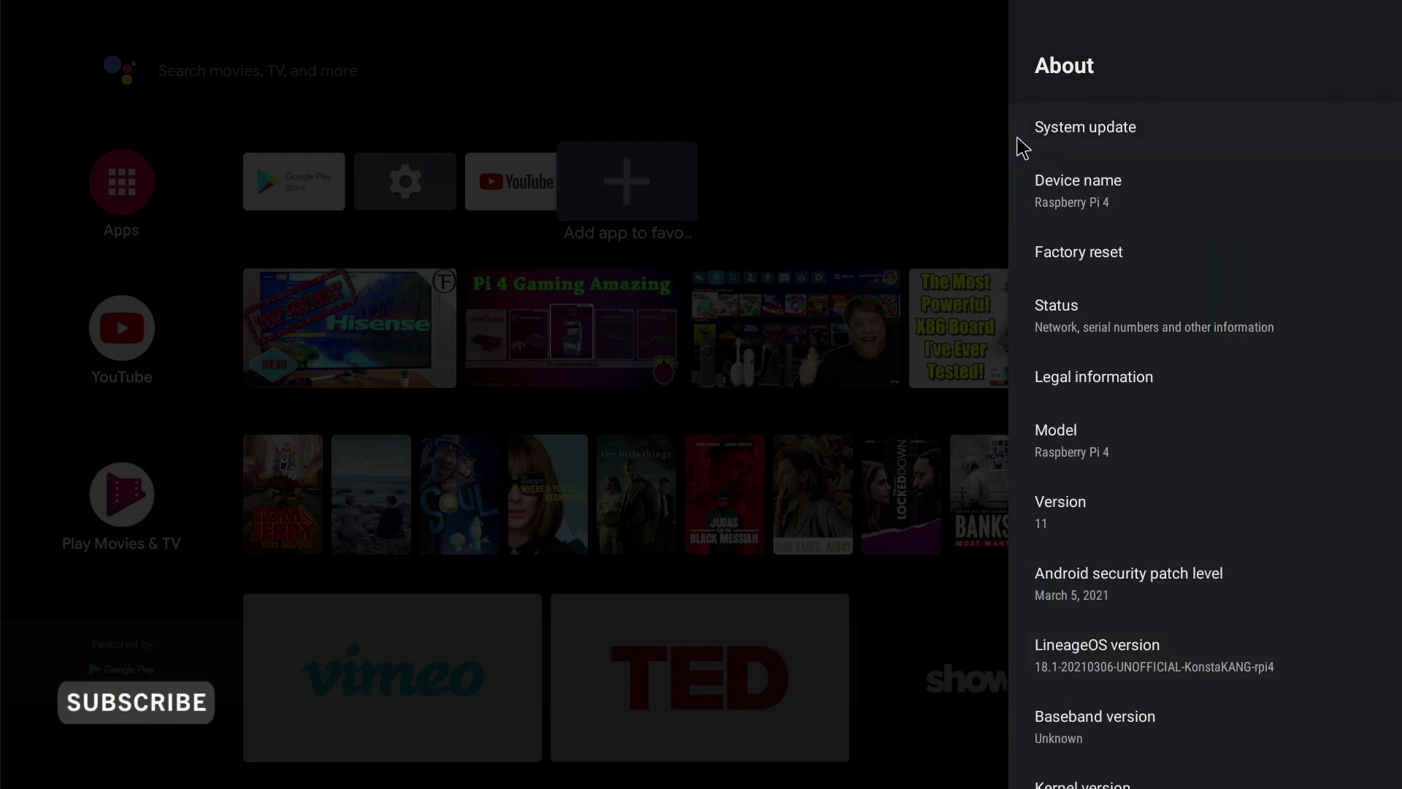
{"action": "left_click", "coordinate": [938, 142]}
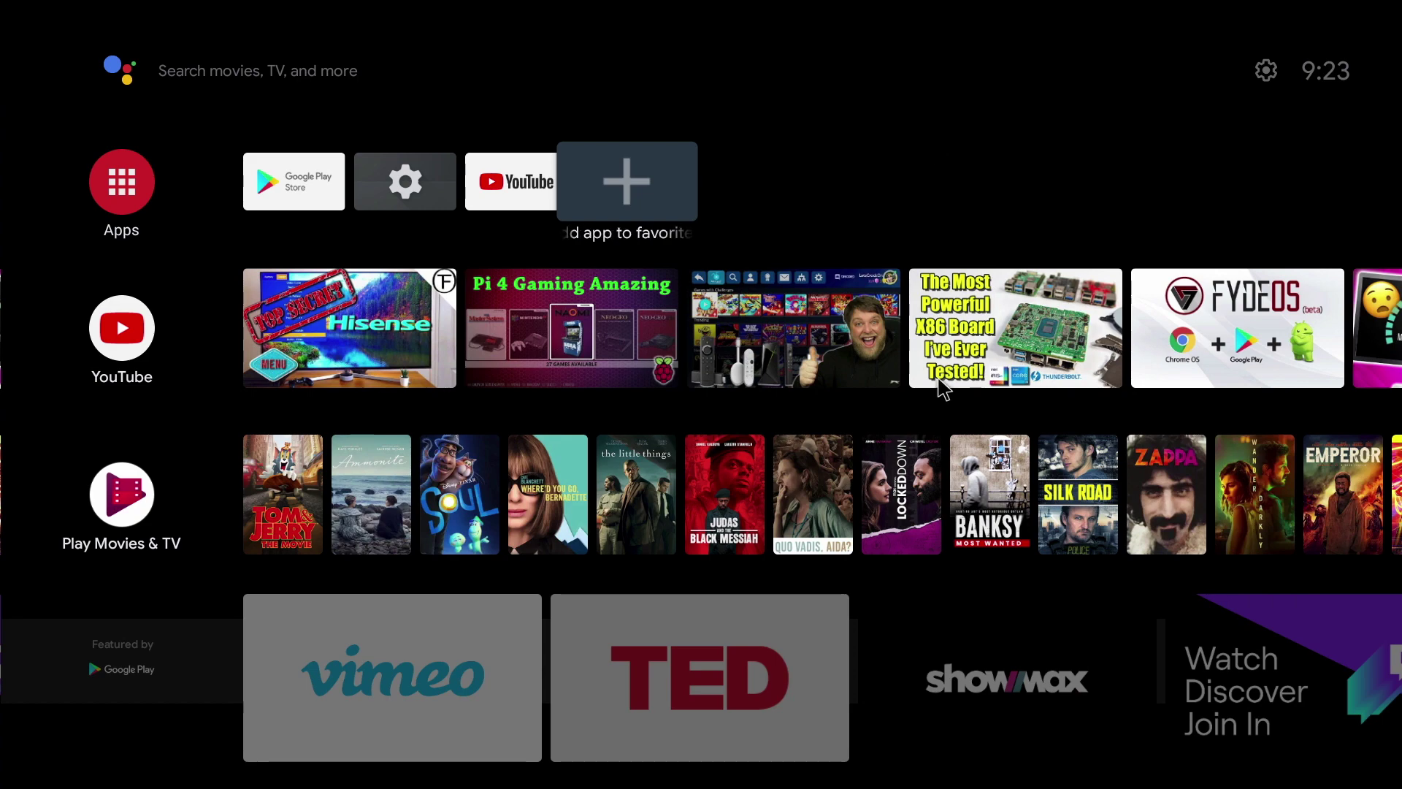
Step: Browse the Android TV home screen's content rows, including the full Play Movies & TV row and the channels below it
{"action": "scroll", "coordinate": [942, 379], "scroll_direction": "down", "scroll_amount": 1}
{"action": "scroll", "coordinate": [992, 357], "scroll_direction": "up", "scroll_amount": 1}
{"action": "scroll", "coordinate": [992, 357], "scroll_direction": "down", "scroll_amount": 1}
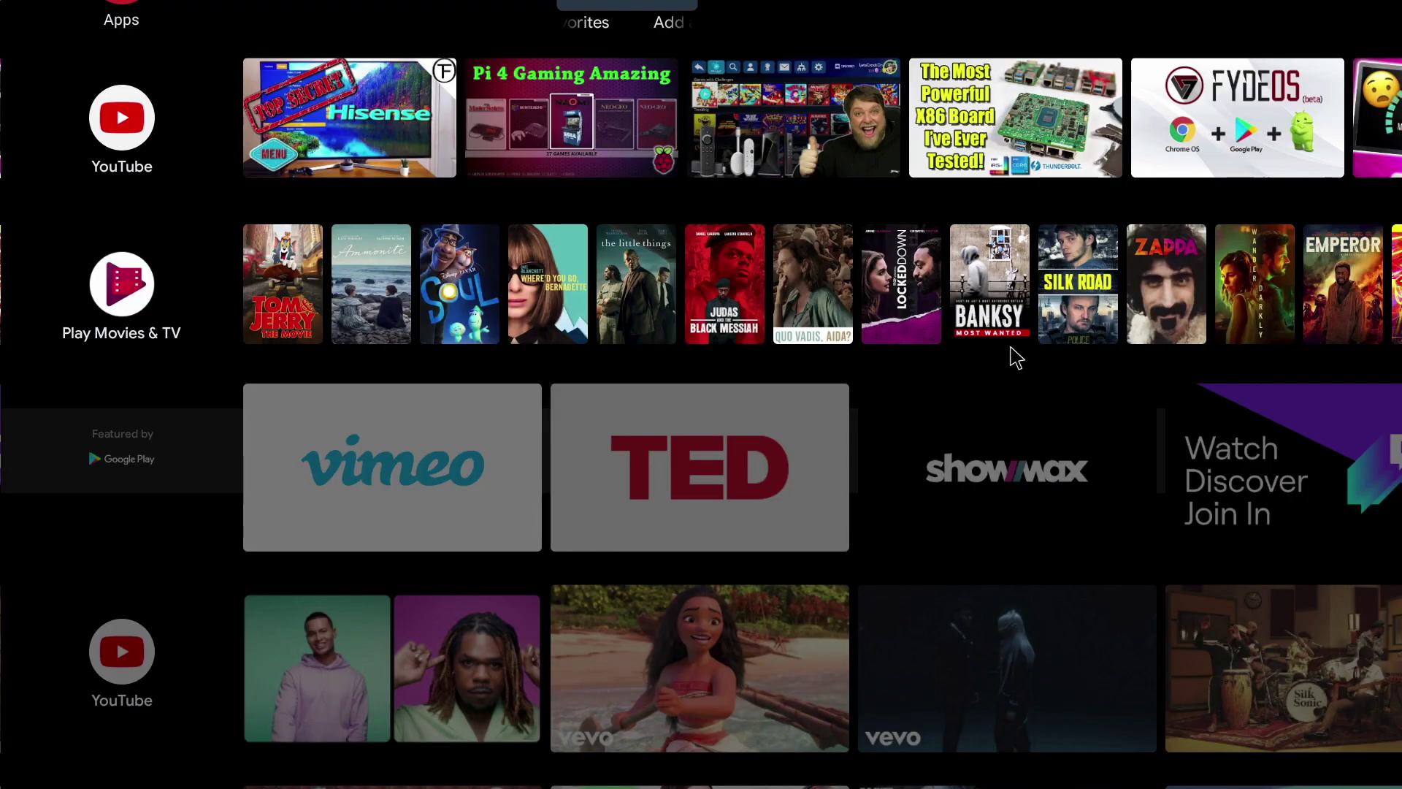
{"action": "scroll", "coordinate": [1020, 301], "scroll_direction": "right", "scroll_amount": 3}
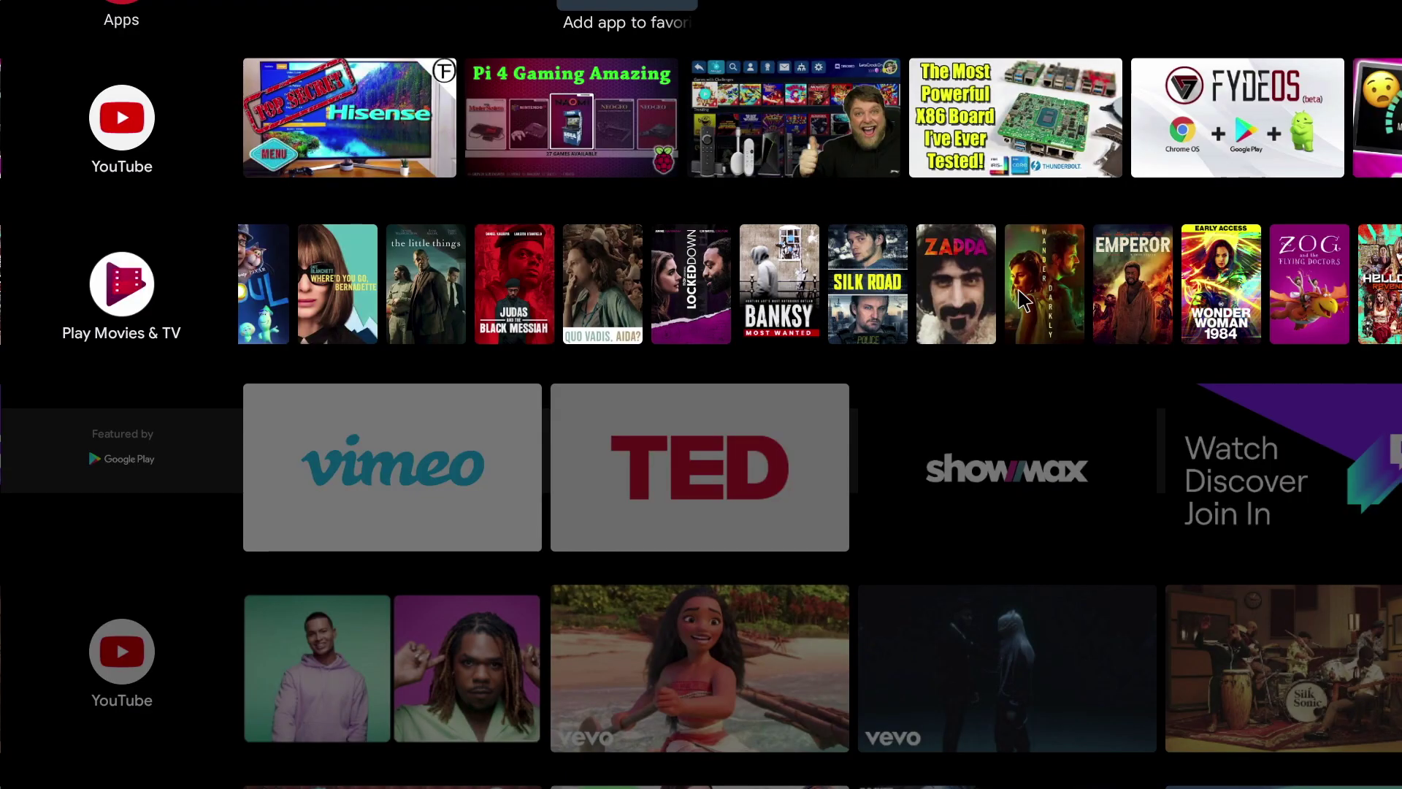
{"action": "scroll", "coordinate": [1022, 304], "scroll_direction": "right", "scroll_amount": 3}
{"action": "scroll", "coordinate": [1024, 306], "scroll_direction": "right", "scroll_amount": 2}
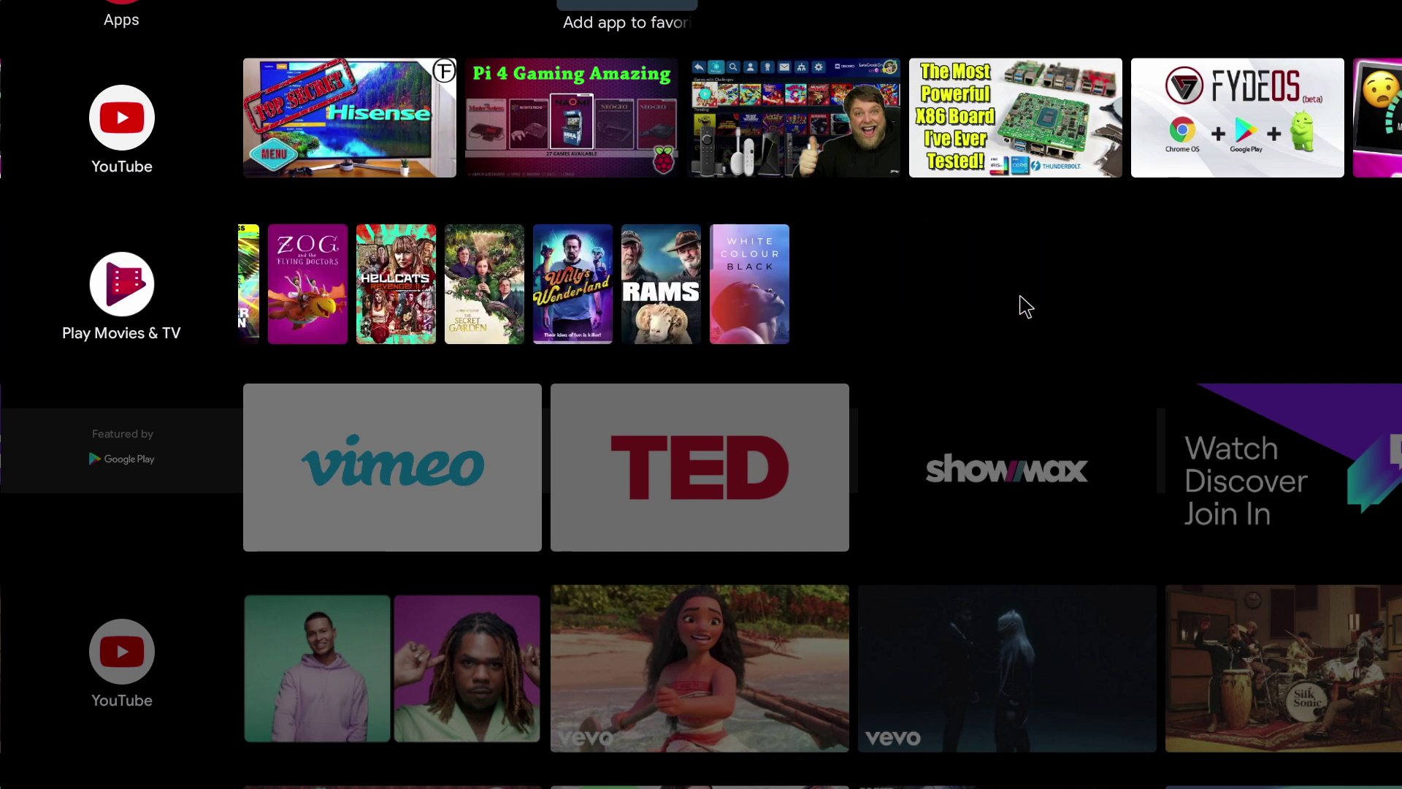
{"action": "scroll", "coordinate": [1029, 303], "scroll_direction": "left", "scroll_amount": 10}
{"action": "scroll", "coordinate": [1018, 303], "scroll_direction": "down", "scroll_amount": 1}
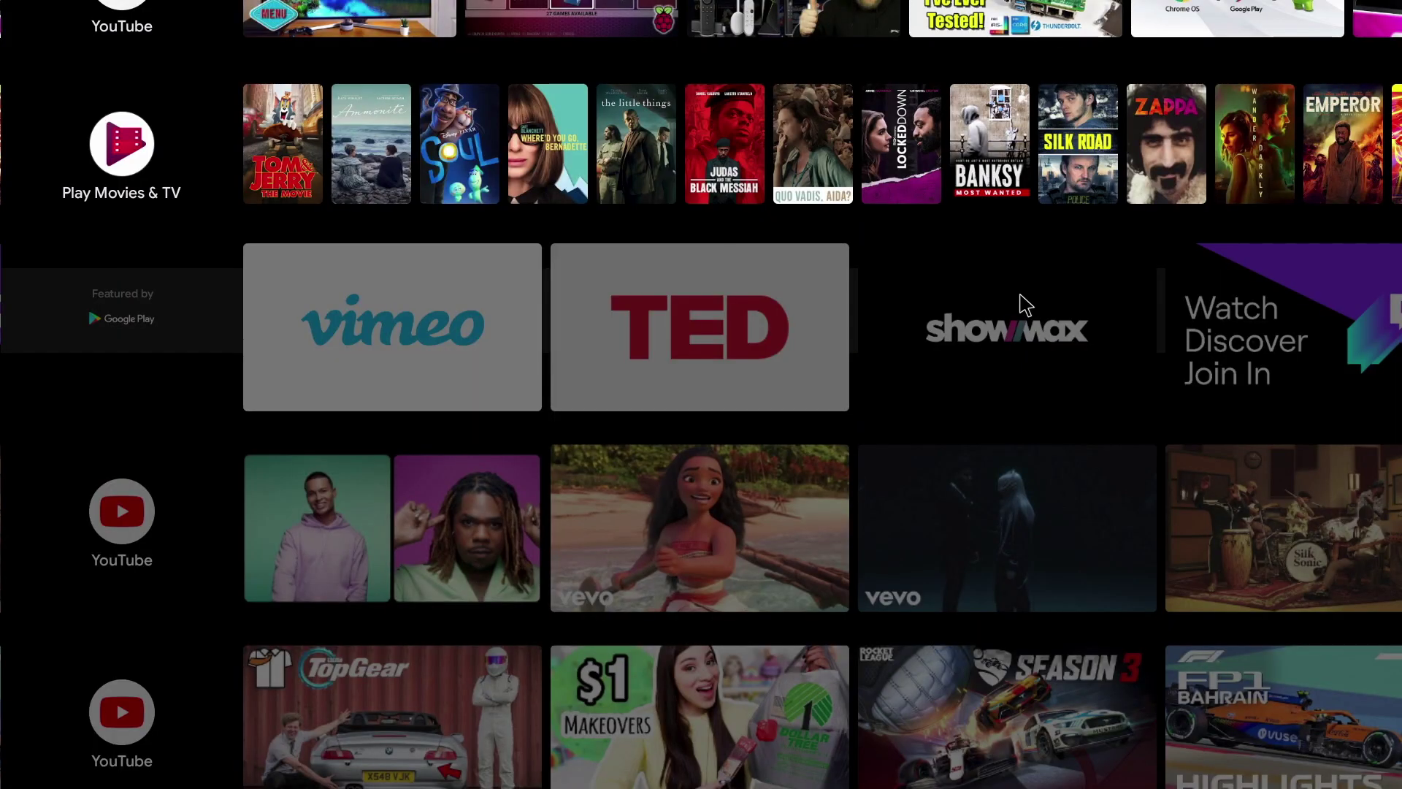
{"action": "scroll", "coordinate": [1026, 305], "scroll_direction": "up", "scroll_amount": 1}
{"action": "scroll", "coordinate": [1026, 305], "scroll_direction": "down", "scroll_amount": 3}
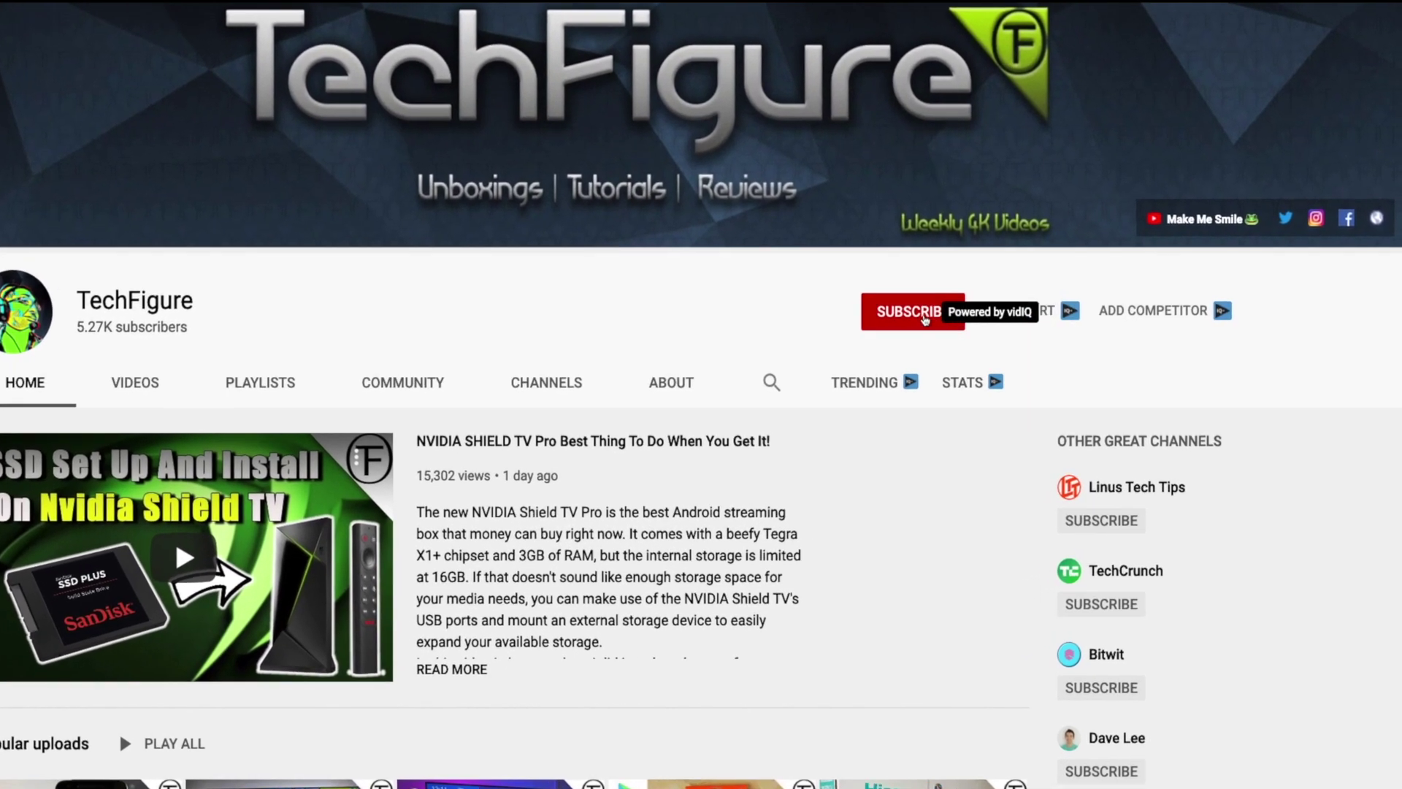
{"action": "left_click", "coordinate": [924, 320]}
{"action": "left_click", "coordinate": [922, 305]}
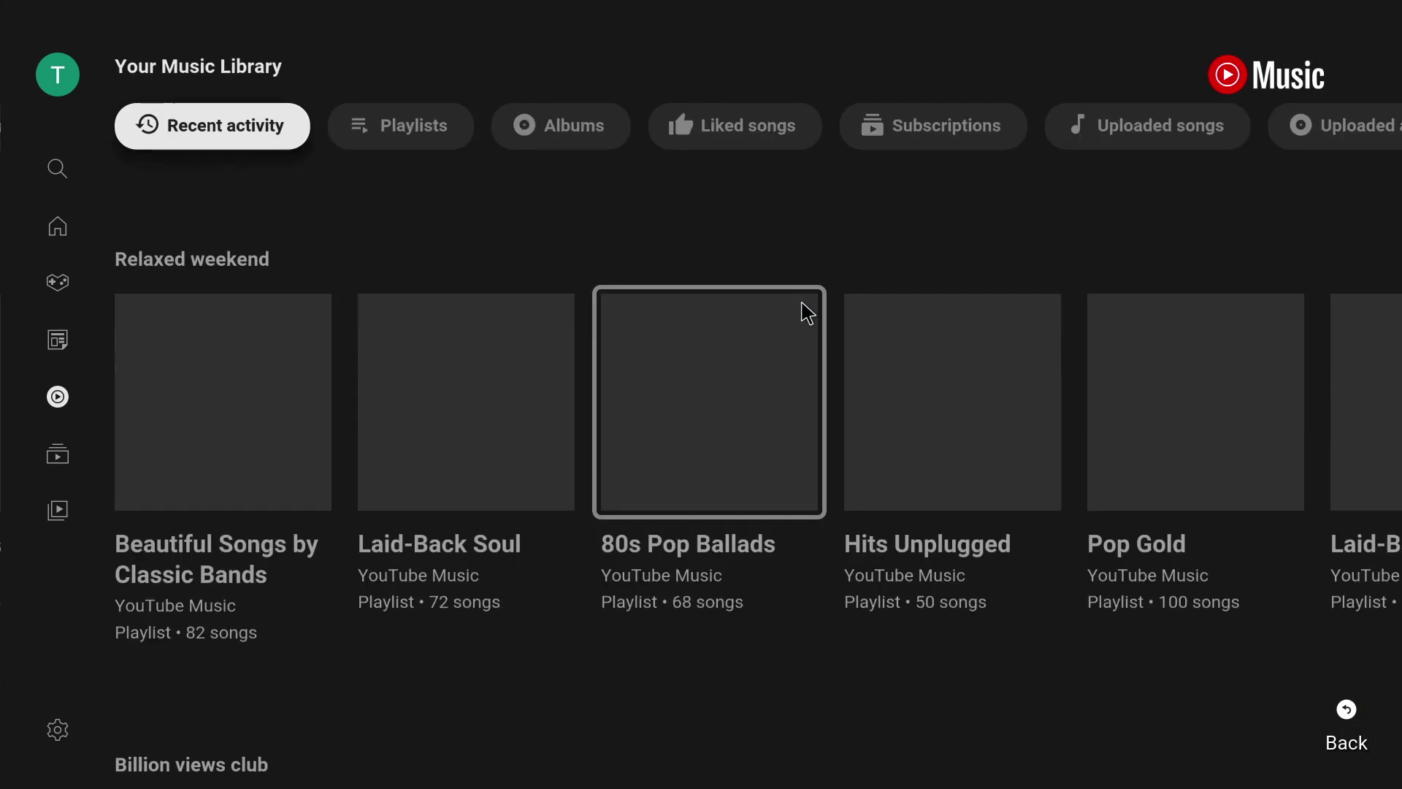
{"action": "scroll", "coordinate": [804, 312], "scroll_direction": "up", "scroll_amount": 2}
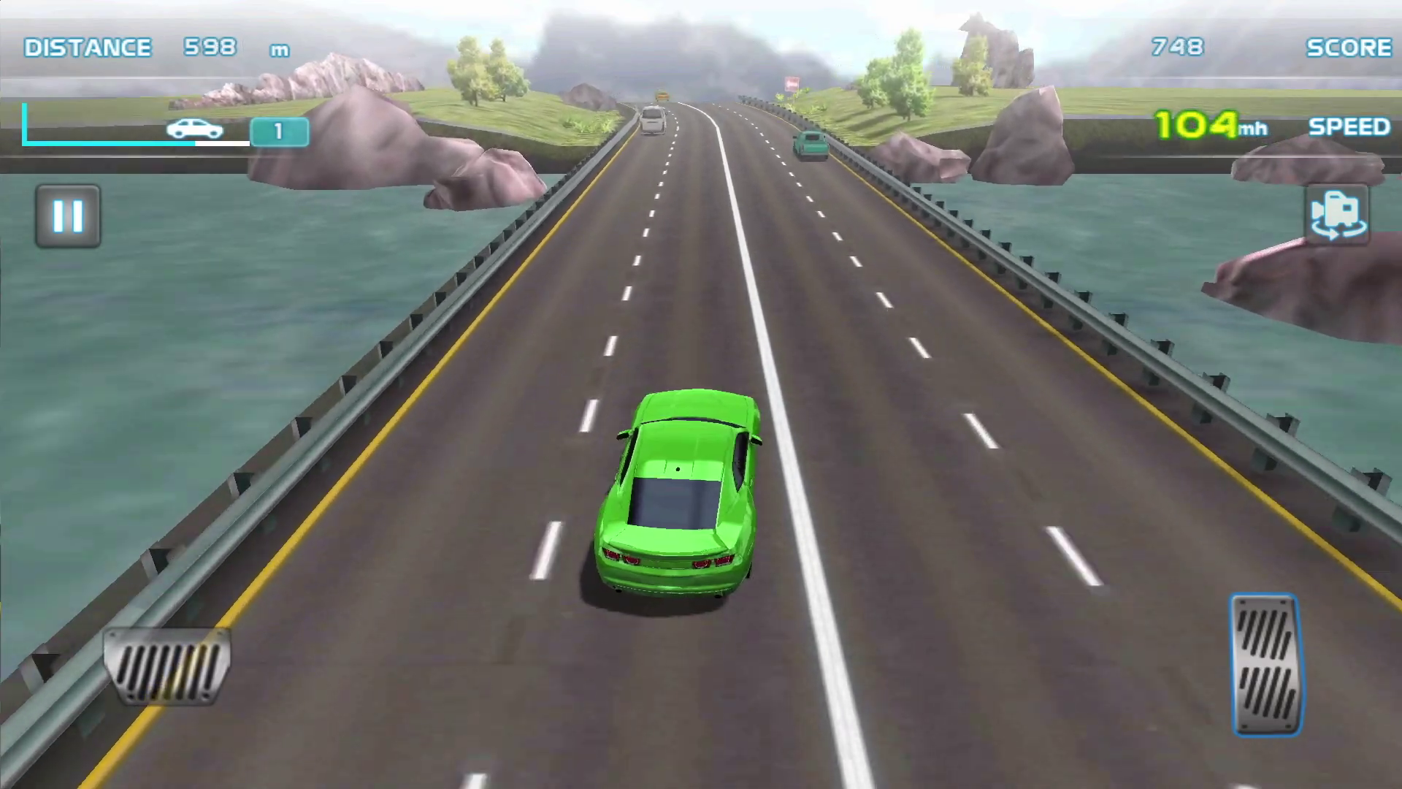
{"action": "key", "text": "Left"}
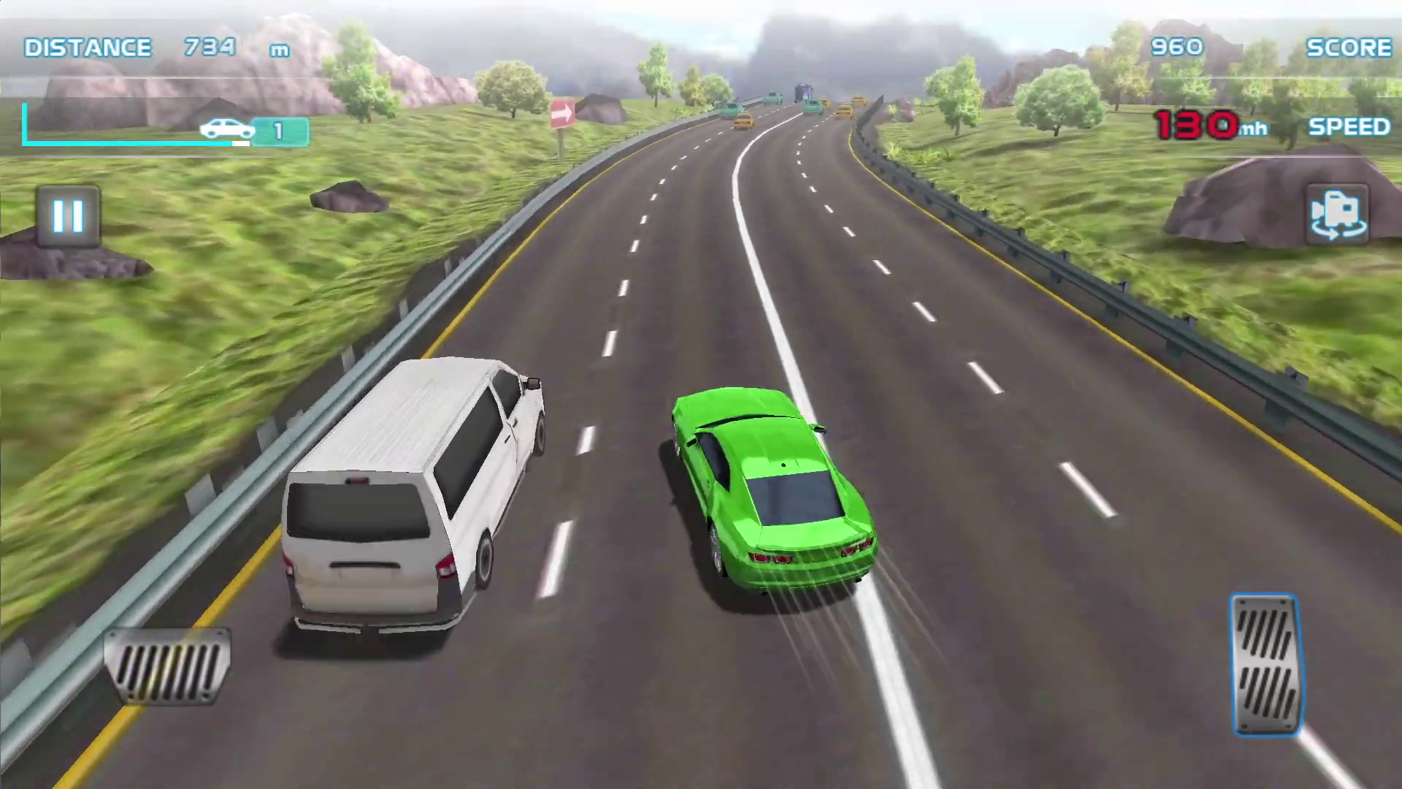
{"action": "key", "text": "Left"}
{"action": "key", "text": "Right"}
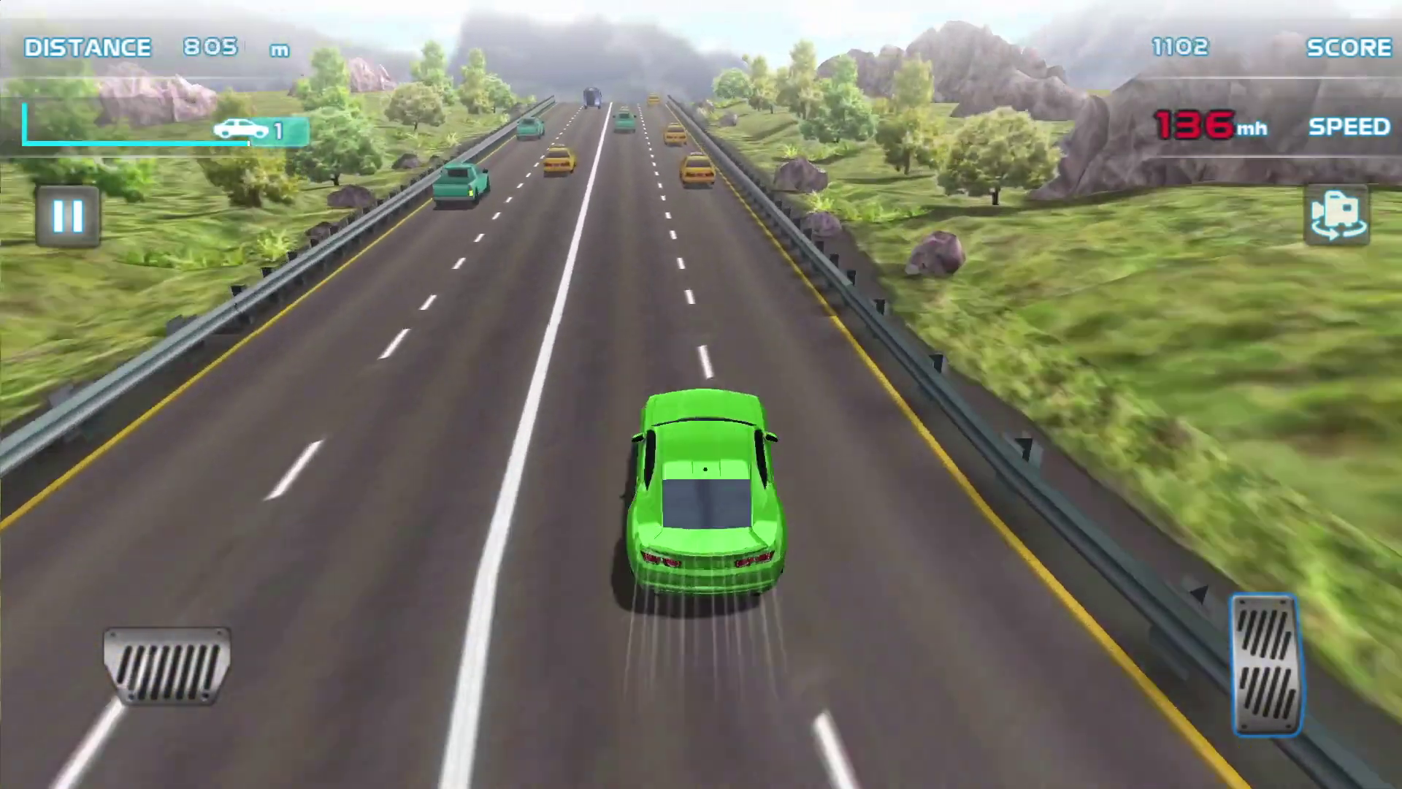
{"action": "key", "text": "Right"}
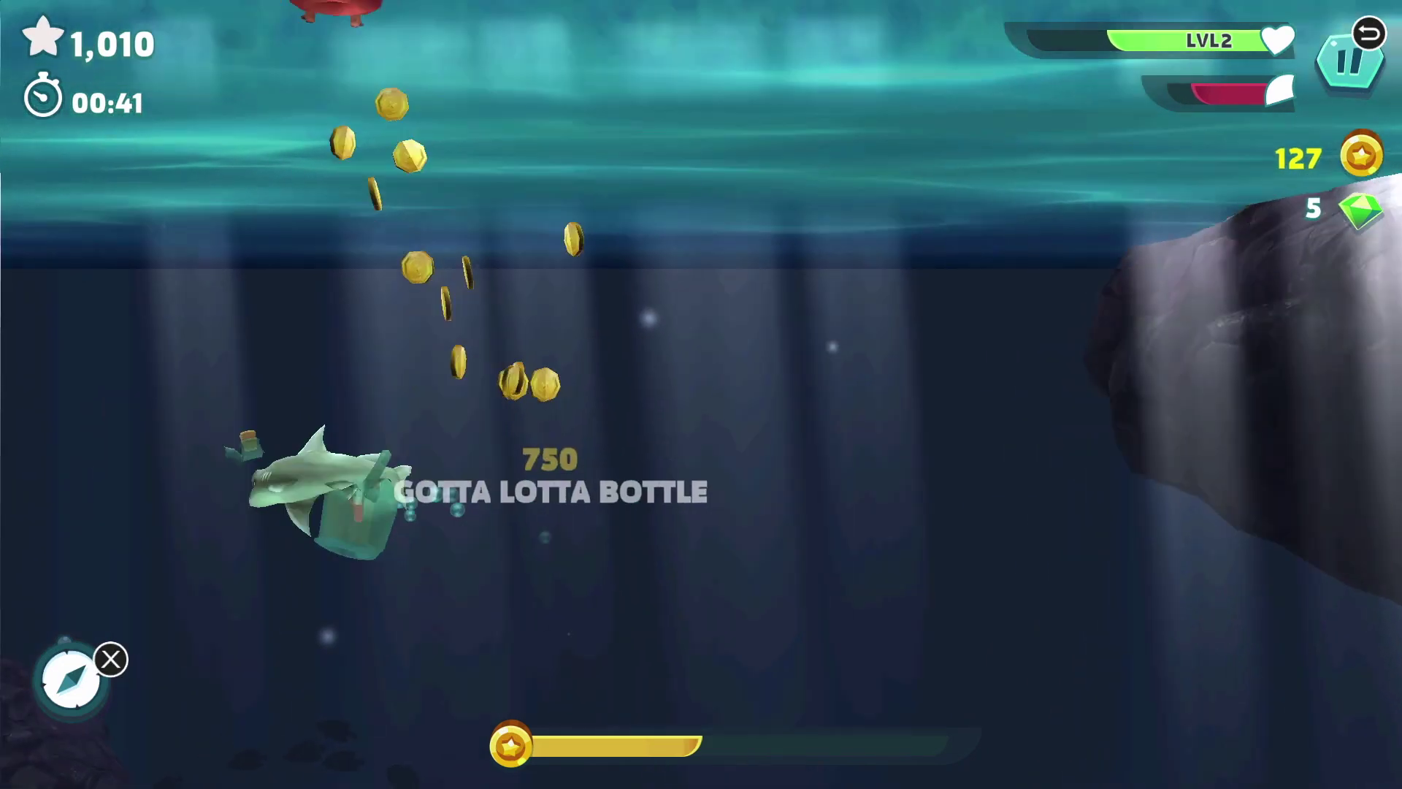
{"action": "key", "text": "Right"}
{"action": "key", "text": "Up"}
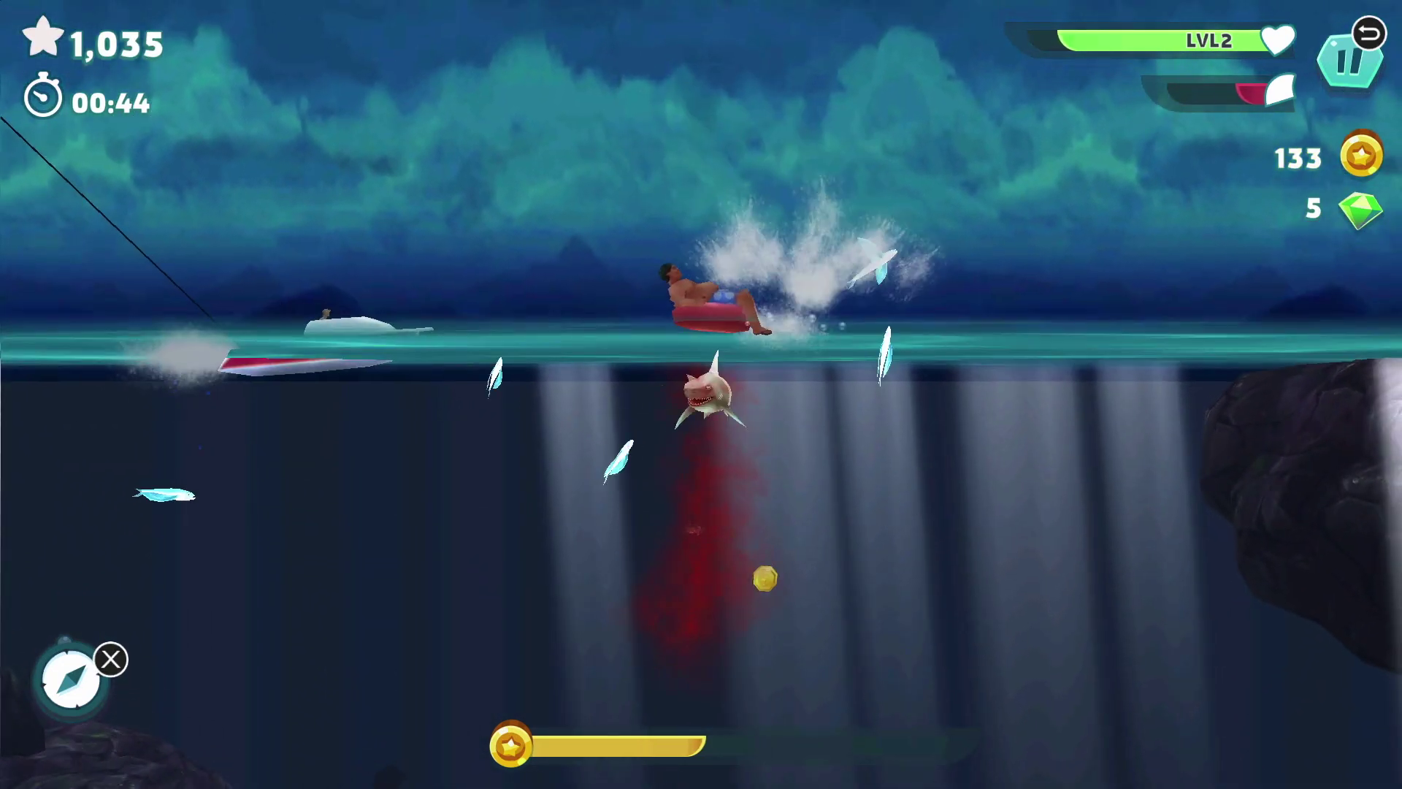
{"action": "key", "text": "Left"}
{"action": "key", "text": "Right"}
{"action": "key", "text": "Left"}
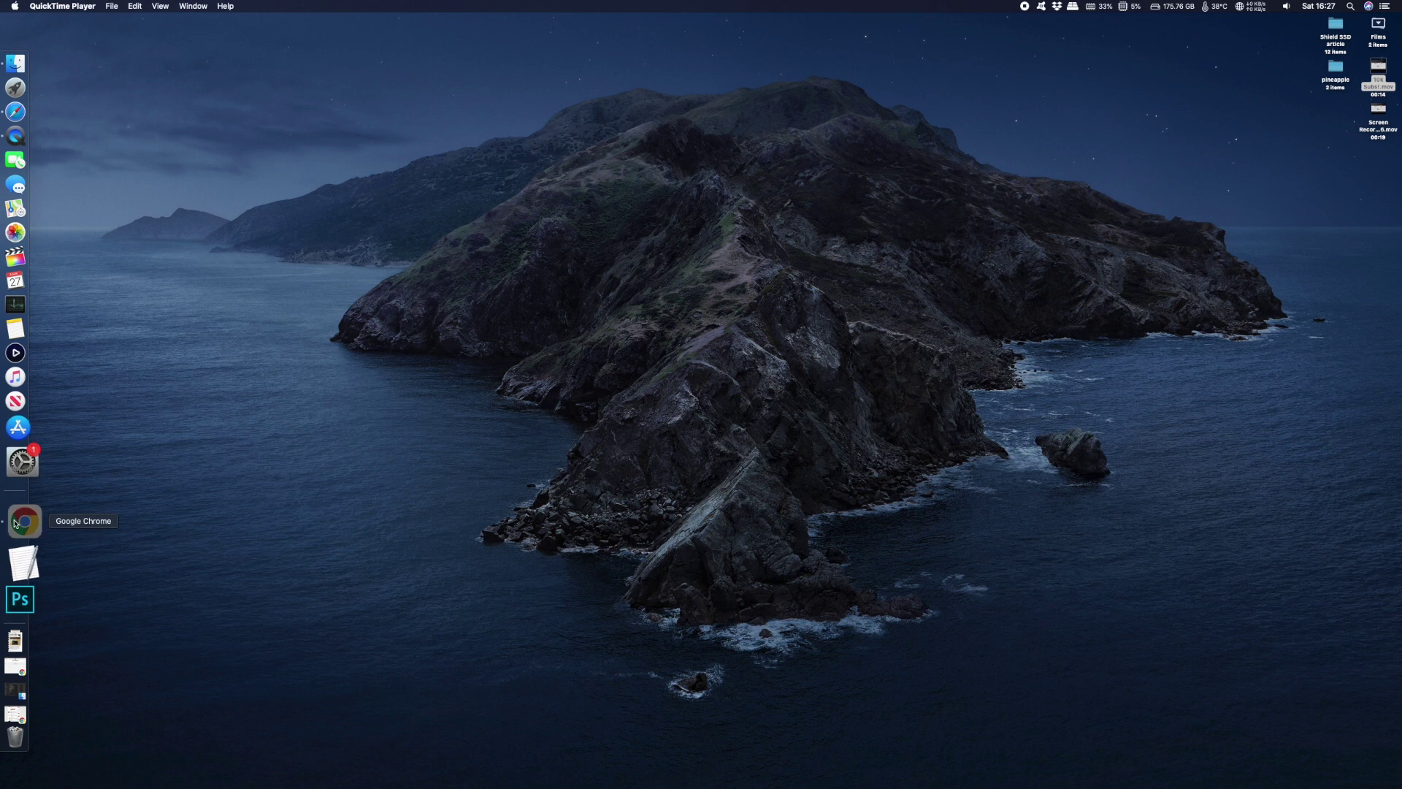
Step: Switch to Google Chrome and open the LineageOS 18.1 Android TV (Android 11) page for Raspberry Pi 4 on konstakang.com
{"action": "right_click", "coordinate": [16, 522]}
{"action": "left_click", "coordinate": [131, 445]}
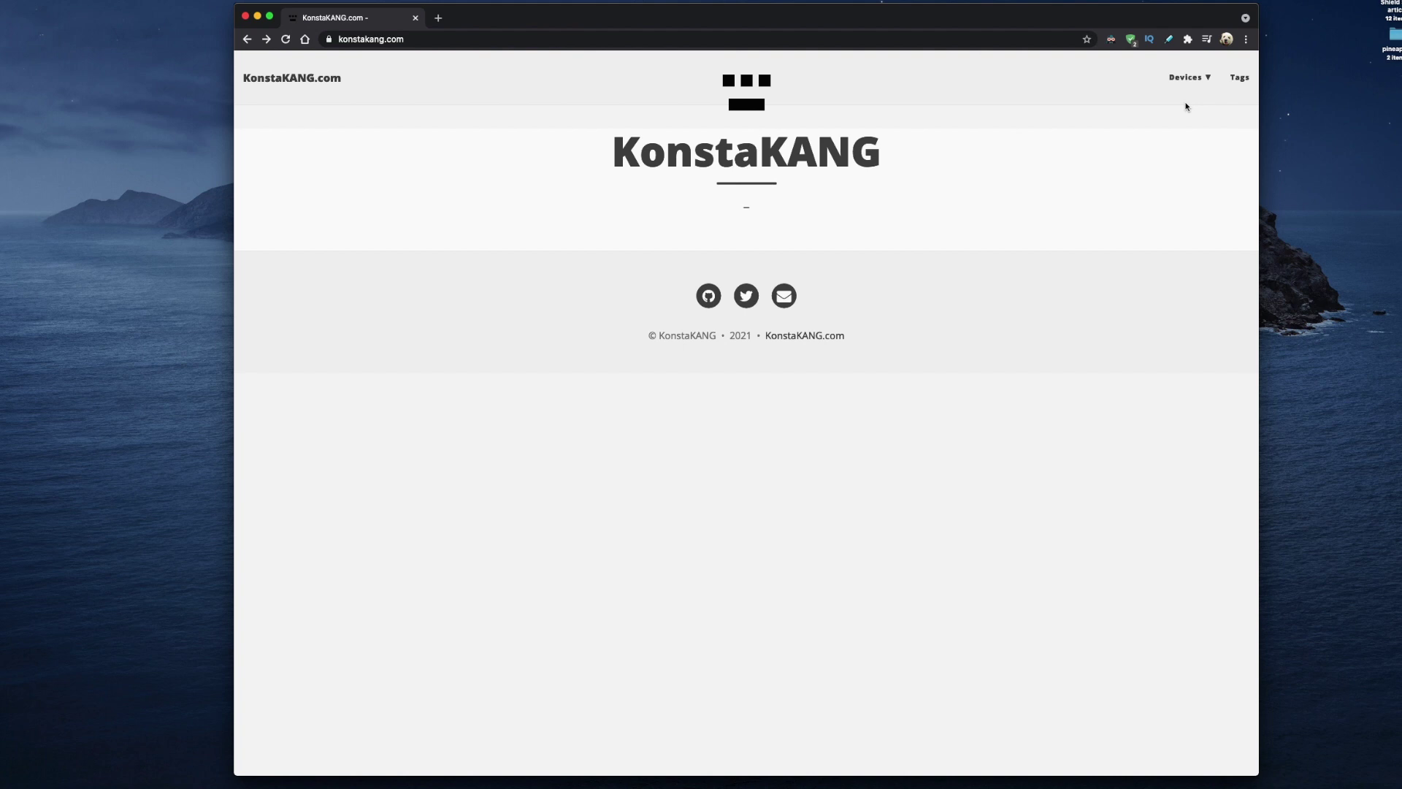
{"action": "left_click", "coordinate": [1188, 77]}
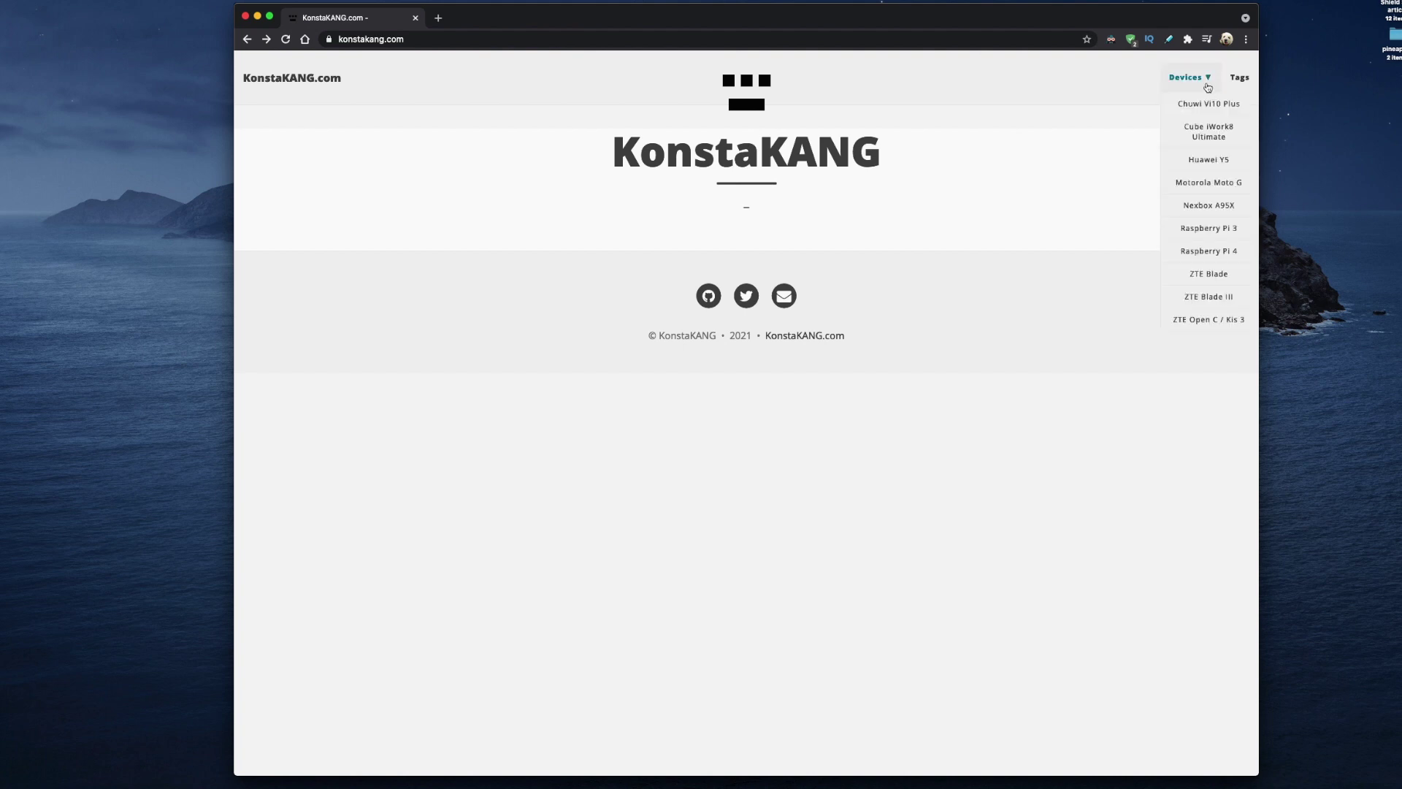
{"action": "left_click", "coordinate": [1214, 253]}
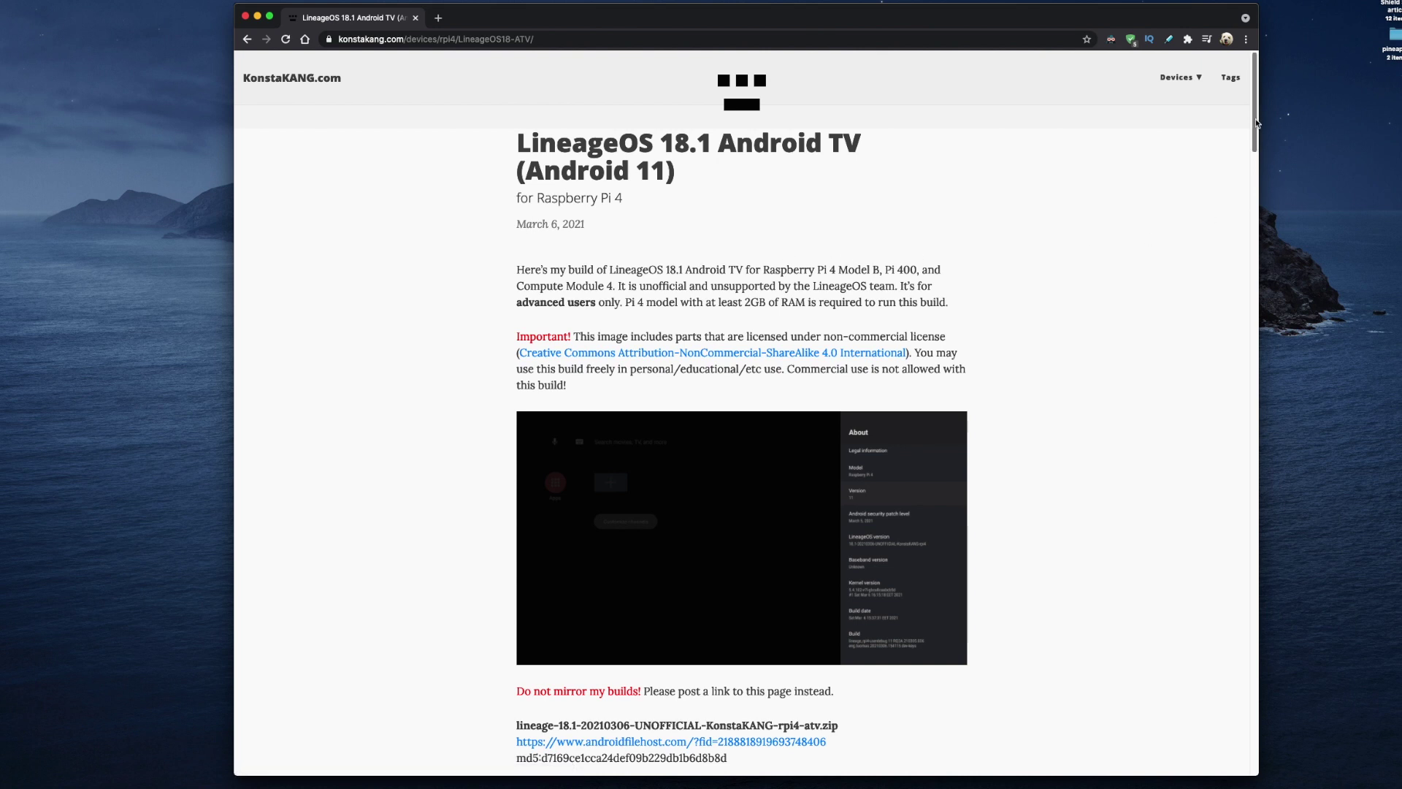
Step: Download lineage-18.1-20210306-UNOFFICIAL-KonstaKANG-rpi4-atv.zip from Android File Host using the Germany mirror
{"action": "left_click_drag", "start_coordinate": [1256, 122], "coordinate": [1257, 181]}
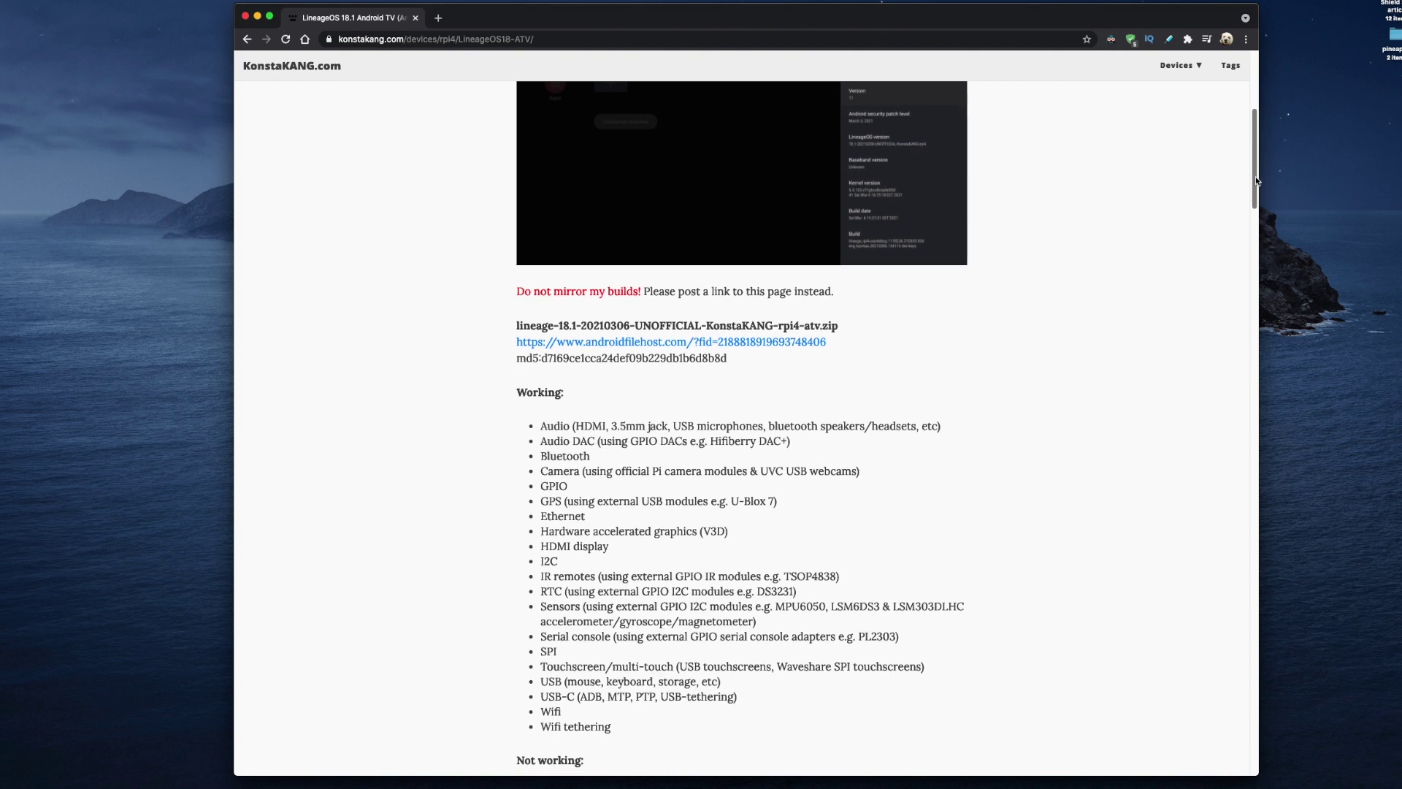
{"action": "left_click", "coordinate": [733, 343]}
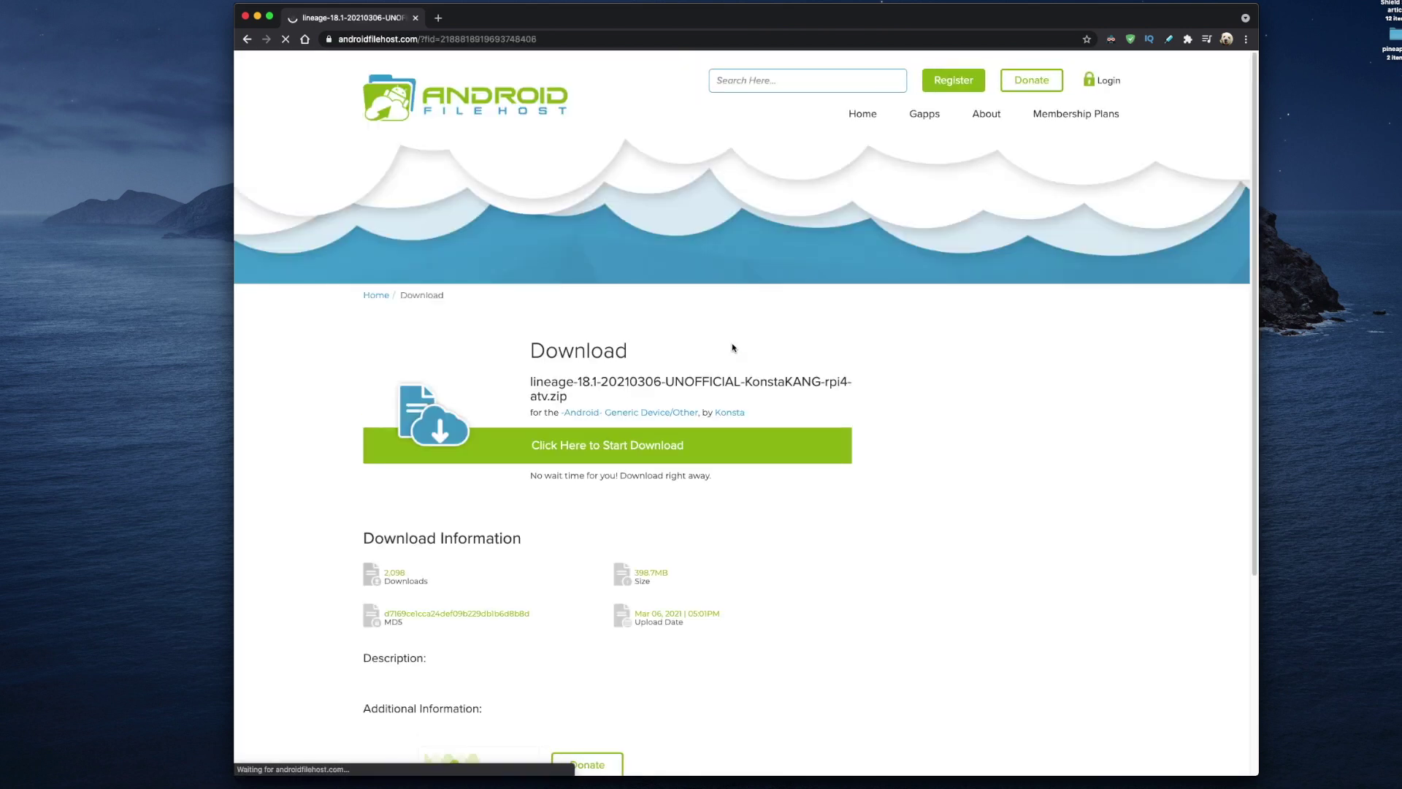
{"action": "left_click", "coordinate": [576, 451]}
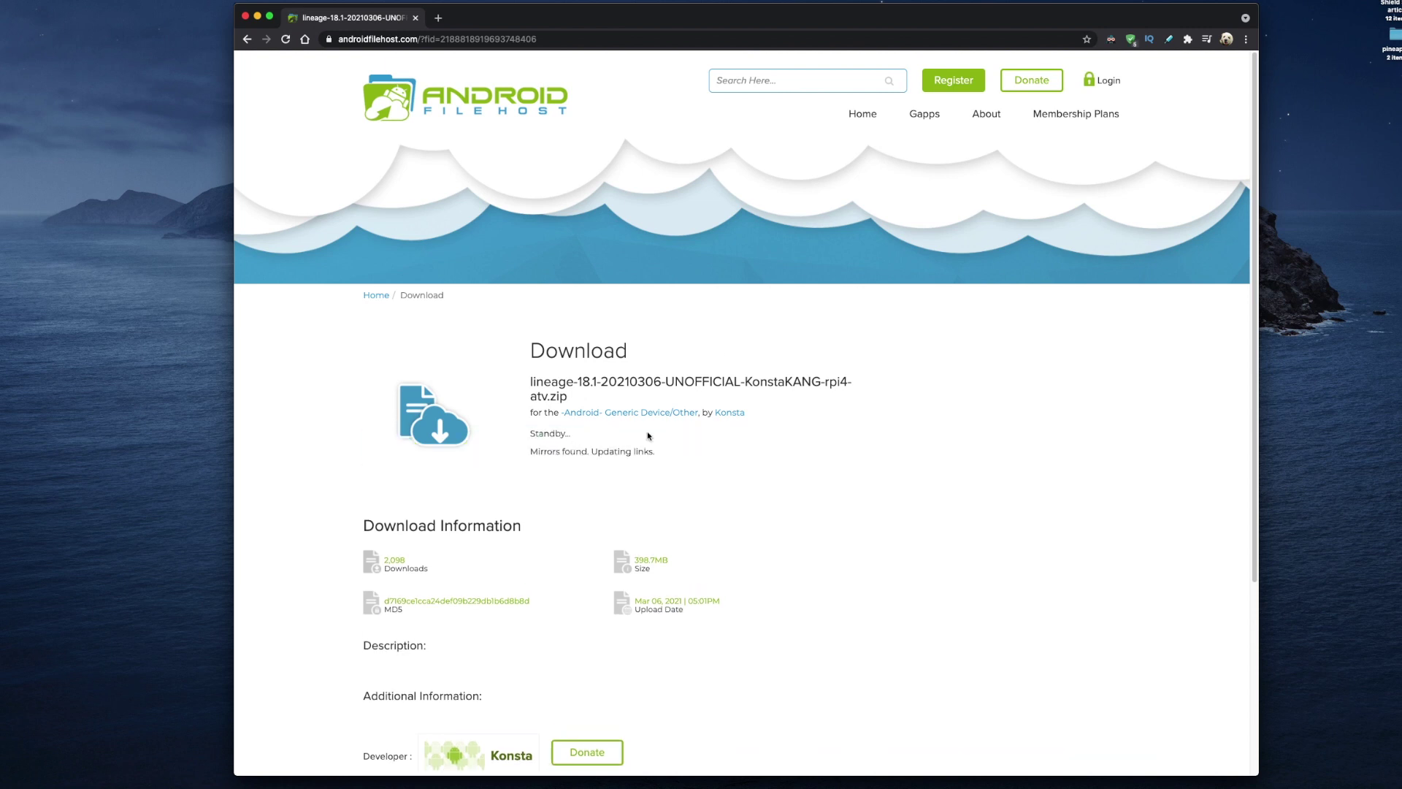
{"action": "scroll", "coordinate": [648, 436], "scroll_direction": "down", "scroll_amount": 3}
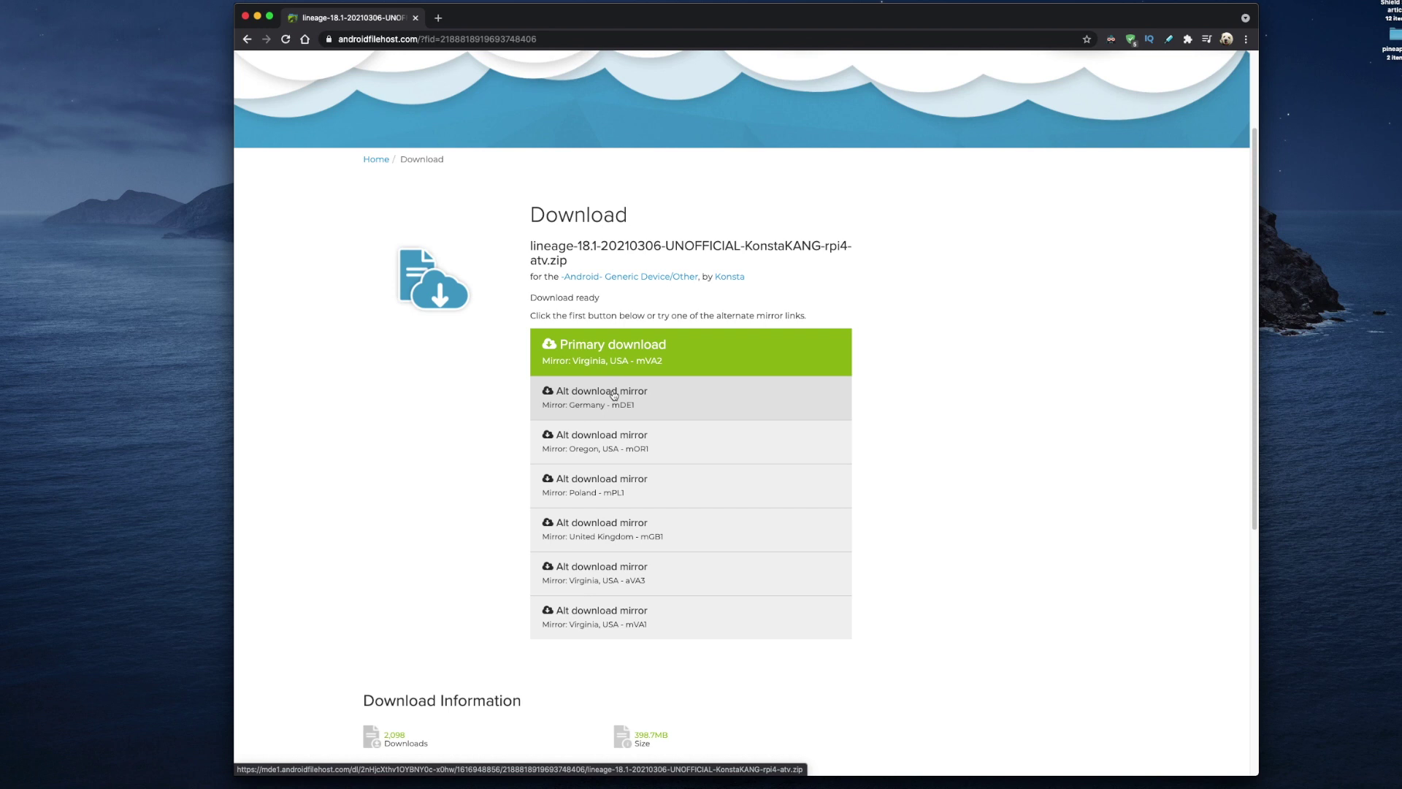
{"action": "left_click", "coordinate": [613, 395]}
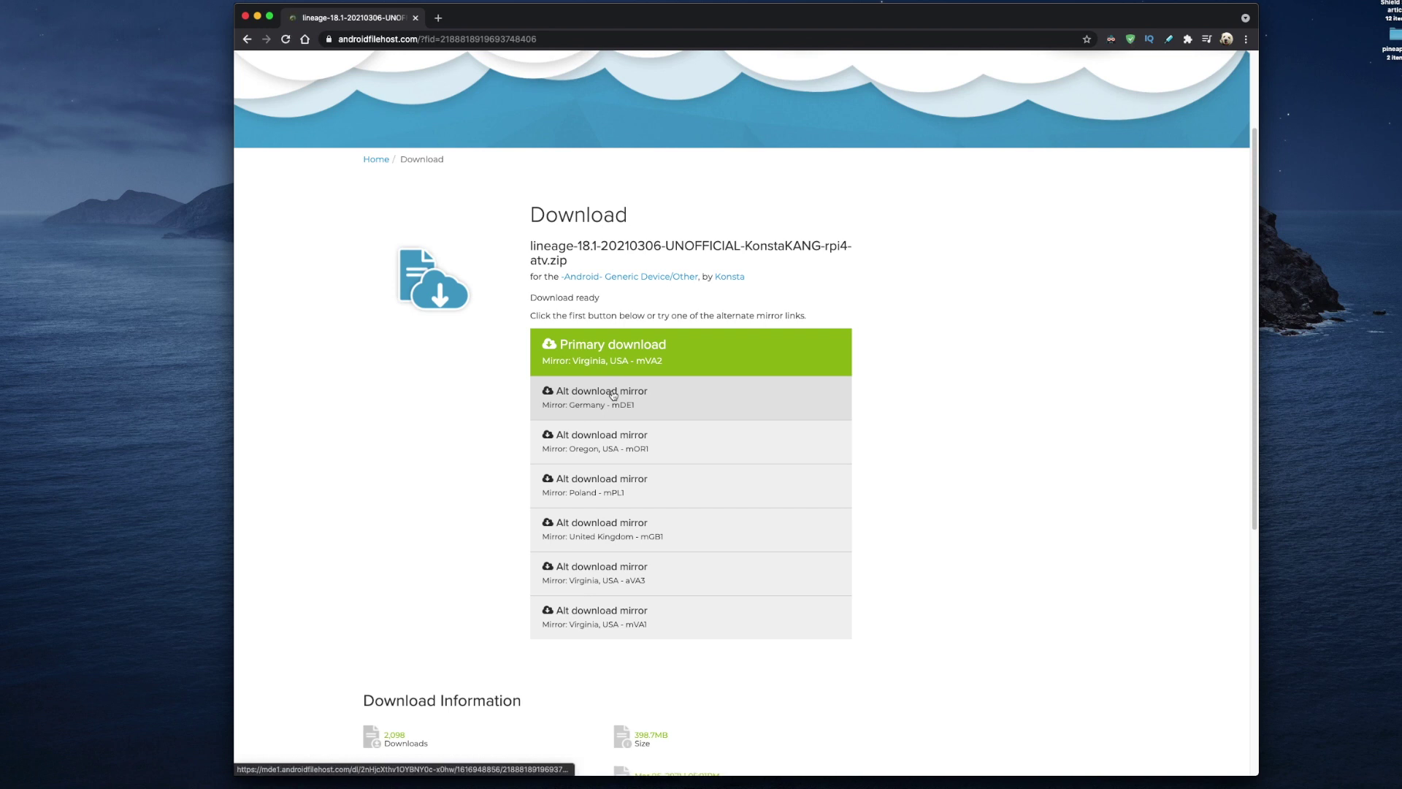
Step: Return to the build page's Google apps instructions and download open_gapps-arm-11.0-tvstock-20210130-TEST.zip from the OpenGApps files on SourceForge
{"action": "left_click", "coordinate": [248, 40]}
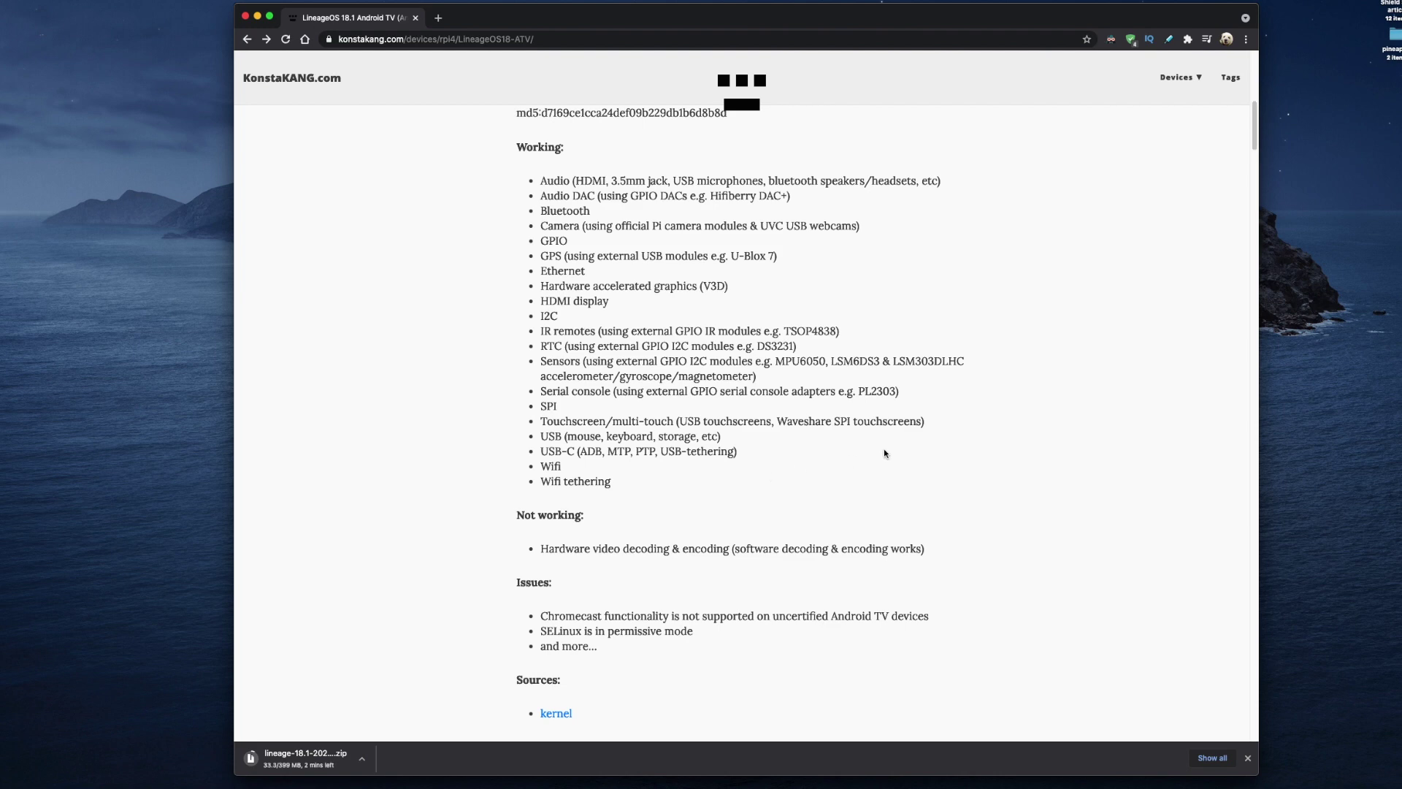
{"action": "left_click_drag", "start_coordinate": [1250, 143], "coordinate": [1254, 380]}
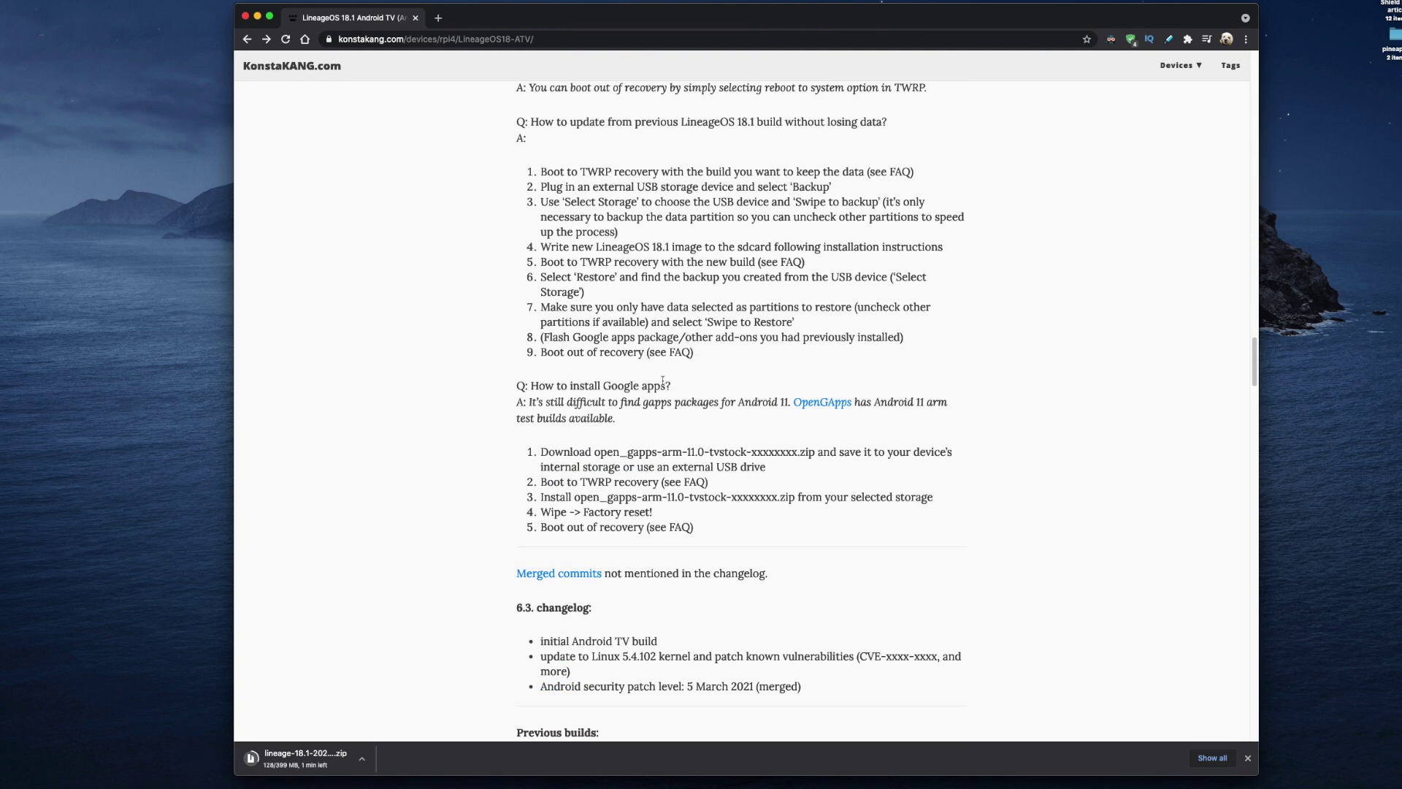
{"action": "left_click_drag", "start_coordinate": [675, 387], "coordinate": [517, 385]}
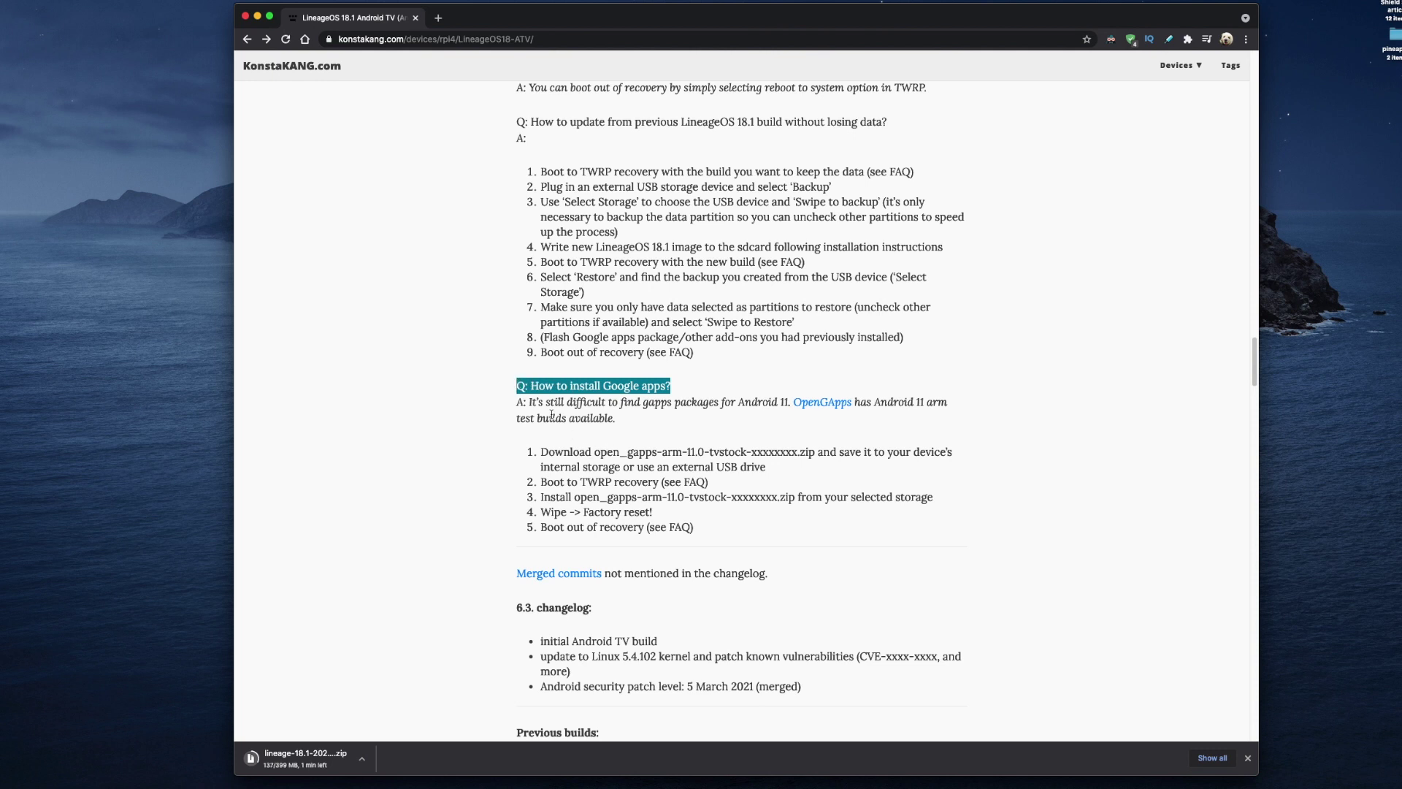
{"action": "left_click", "coordinate": [655, 428]}
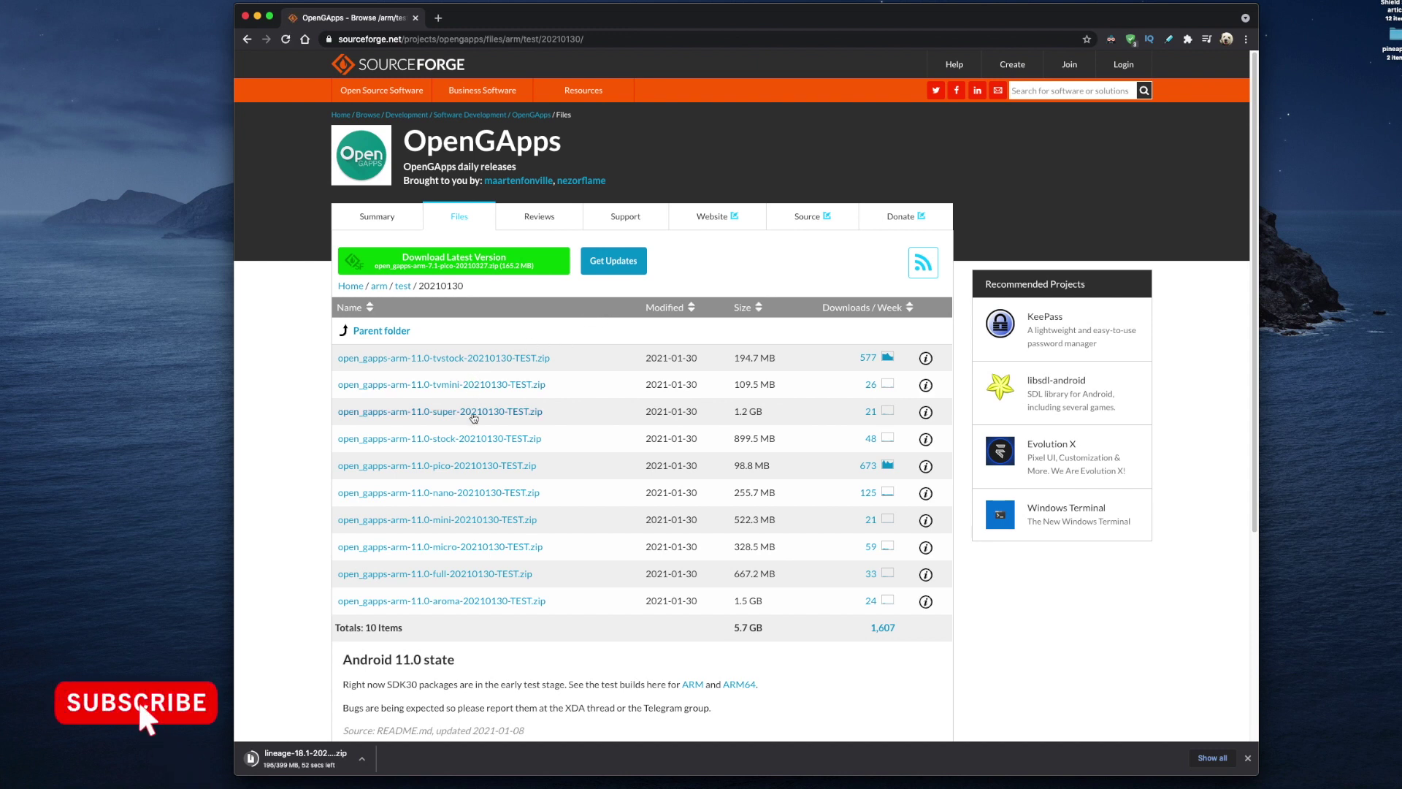
{"action": "left_click", "coordinate": [478, 359]}
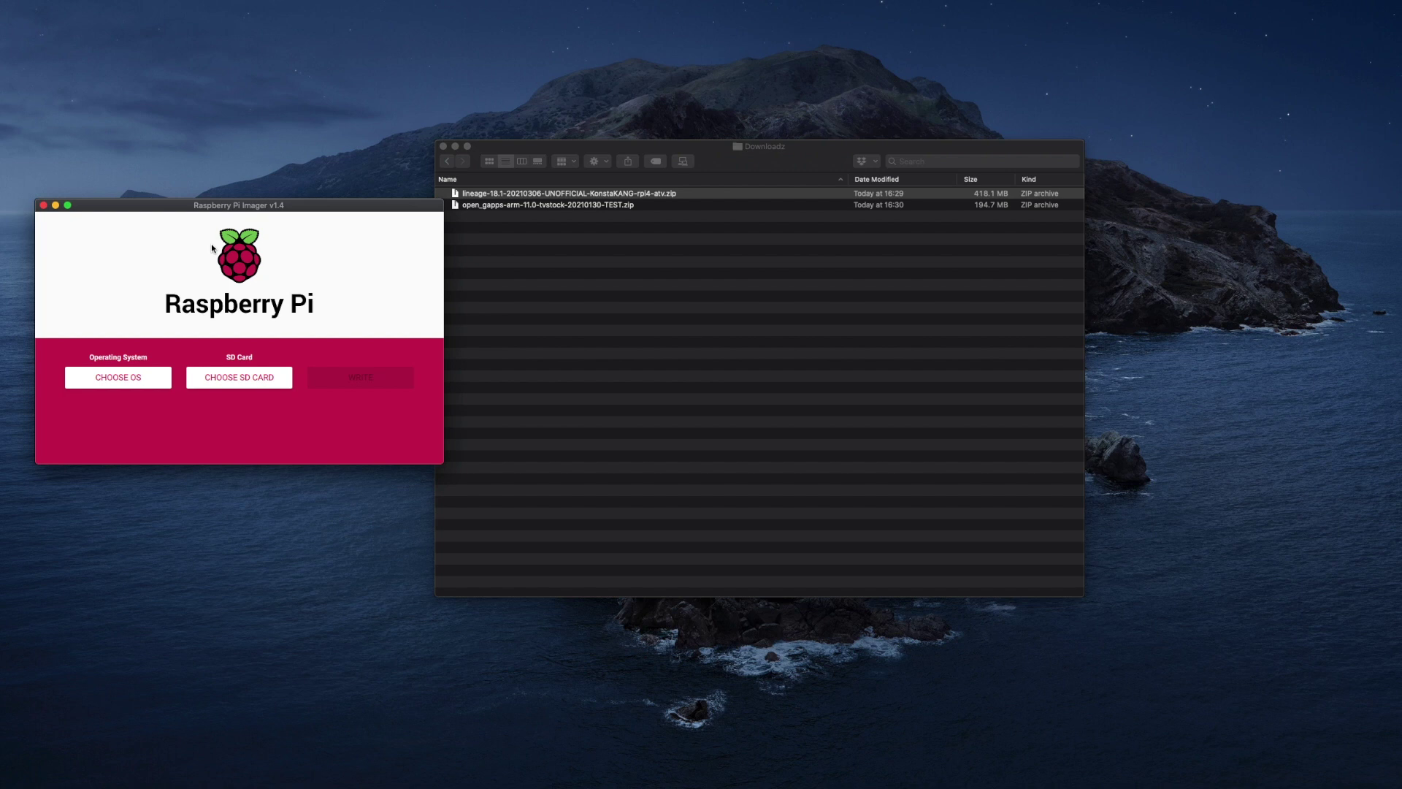
Step: In Raspberry Pi Imager, choose the downloaded lineage-18.1-20210306-UNOFFICIAL-KonstaKANG-rpi4-atv.zip as the custom operating system image
{"action": "left_click", "coordinate": [114, 377]}
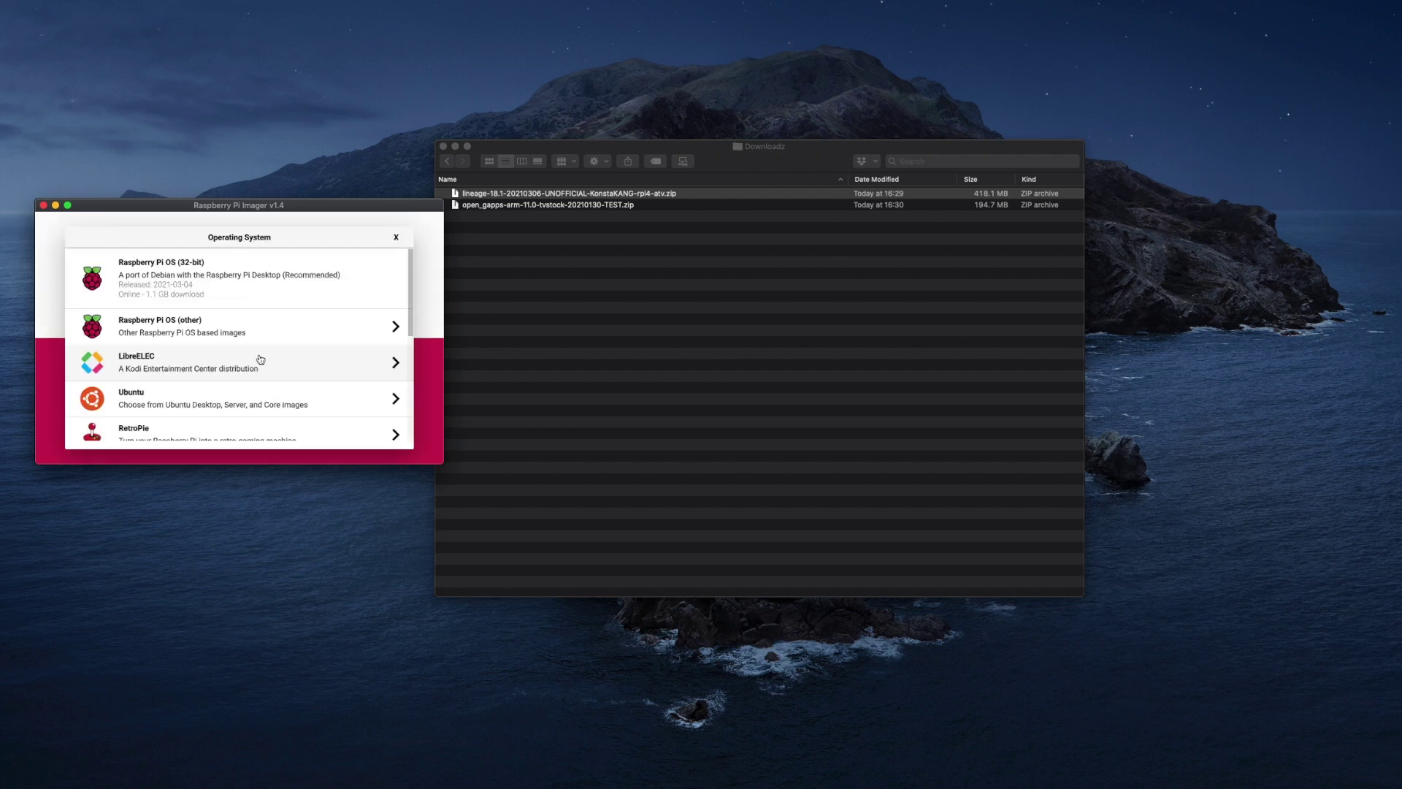
{"action": "scroll", "coordinate": [205, 372], "scroll_direction": "down", "scroll_amount": 10}
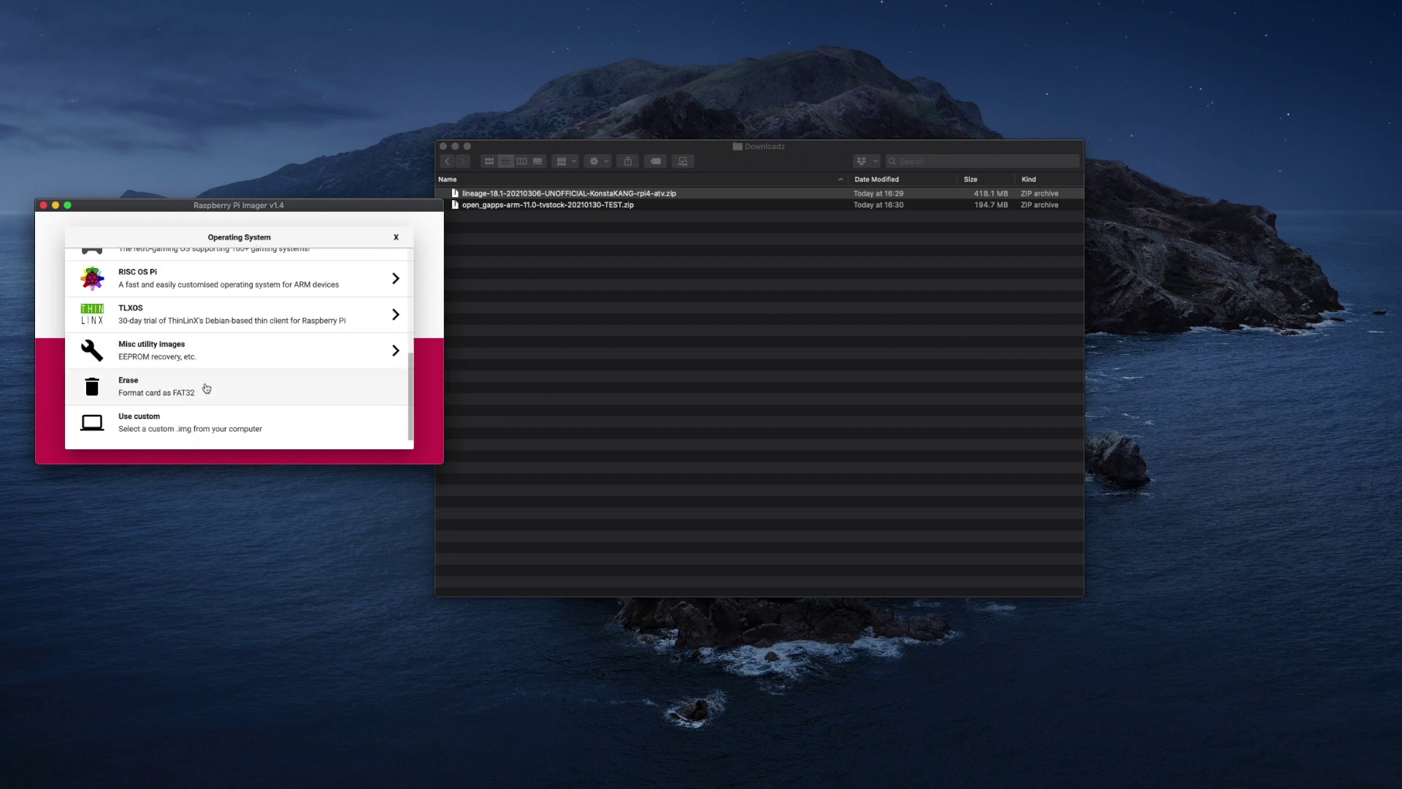
{"action": "left_click", "coordinate": [191, 423]}
{"action": "left_click", "coordinate": [633, 180]}
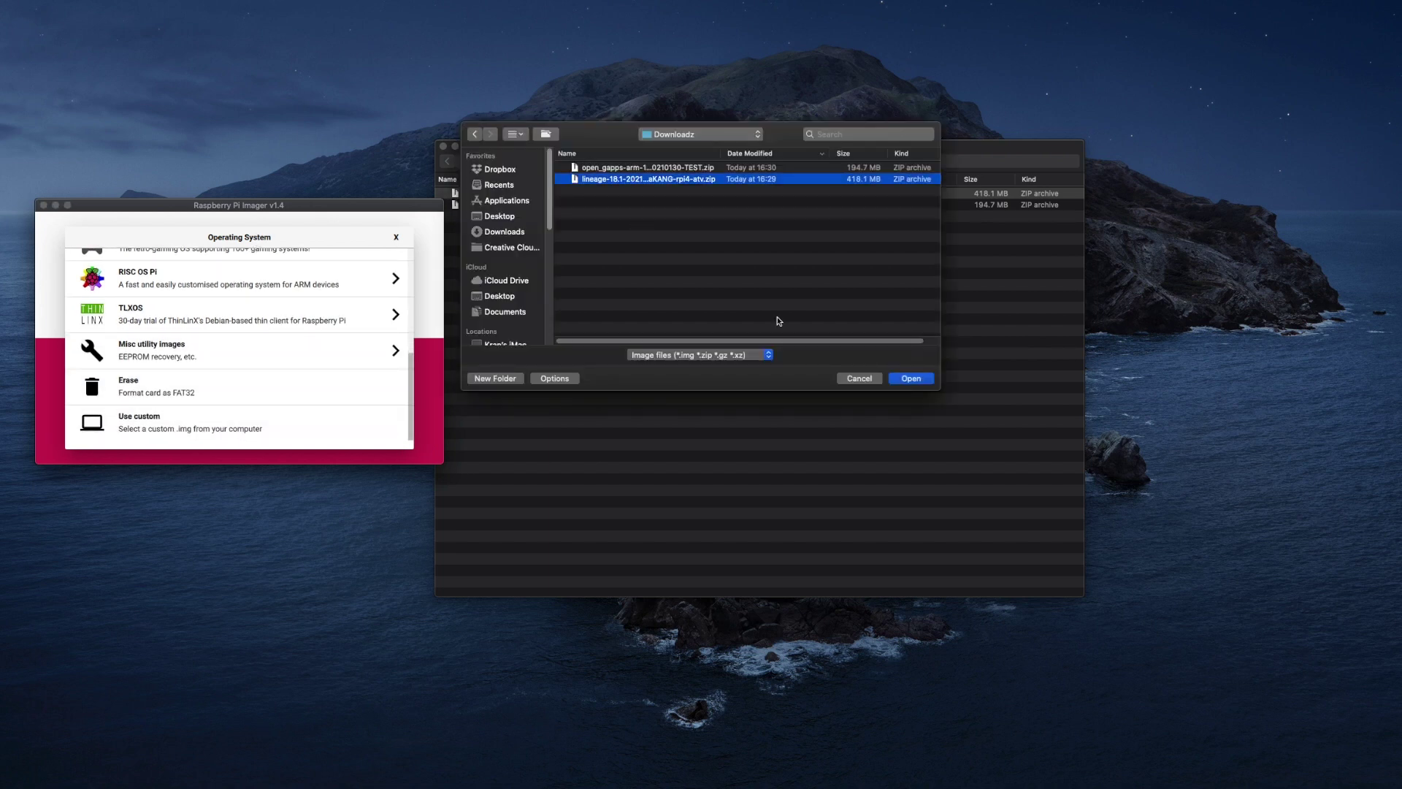
{"action": "left_click", "coordinate": [920, 380]}
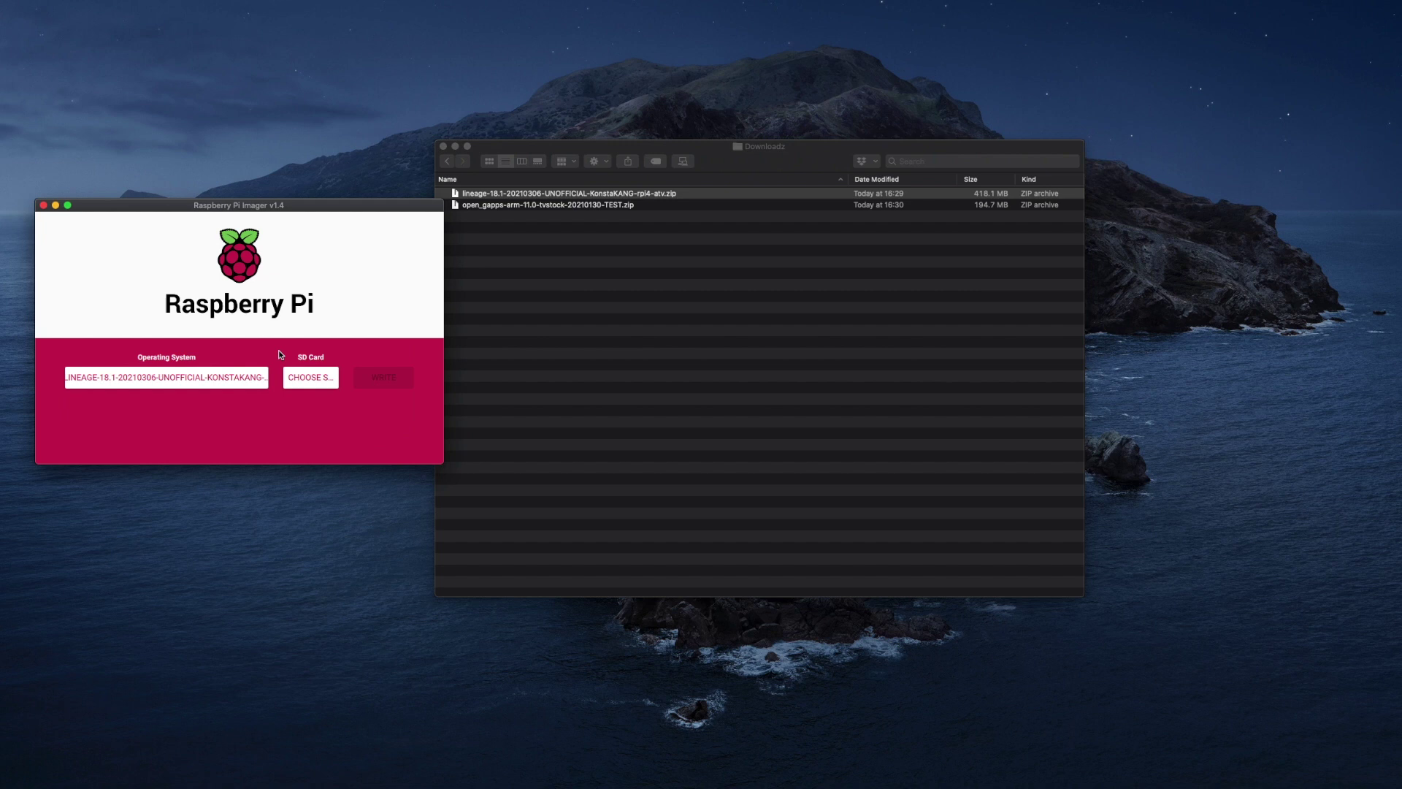
Step: Select the Generic USB3.0 CRW SD Media 32.0 GB card as the target and write the image to it, accepting the erasure of its data
{"action": "left_click", "coordinate": [308, 378]}
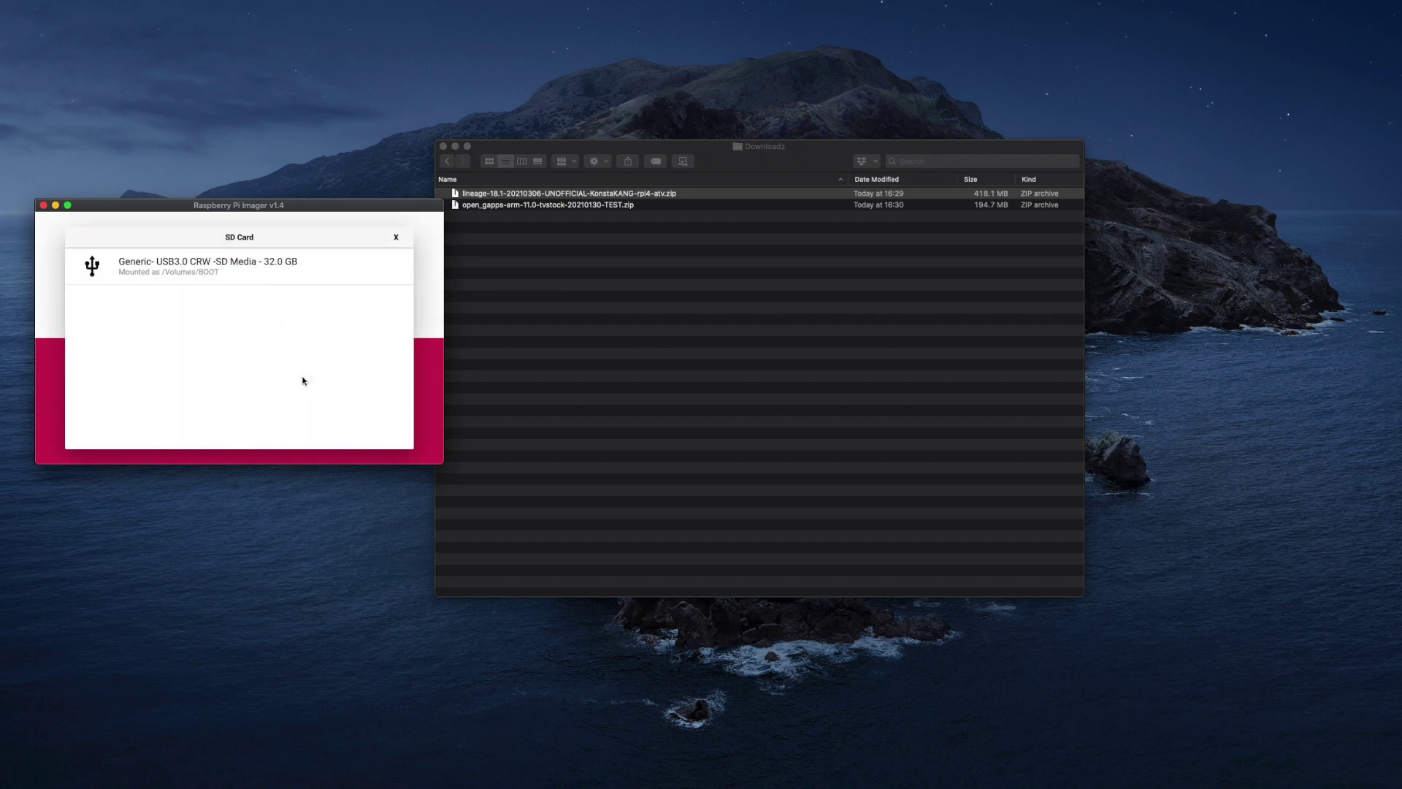
{"action": "left_click", "coordinate": [170, 274]}
{"action": "left_click", "coordinate": [381, 380]}
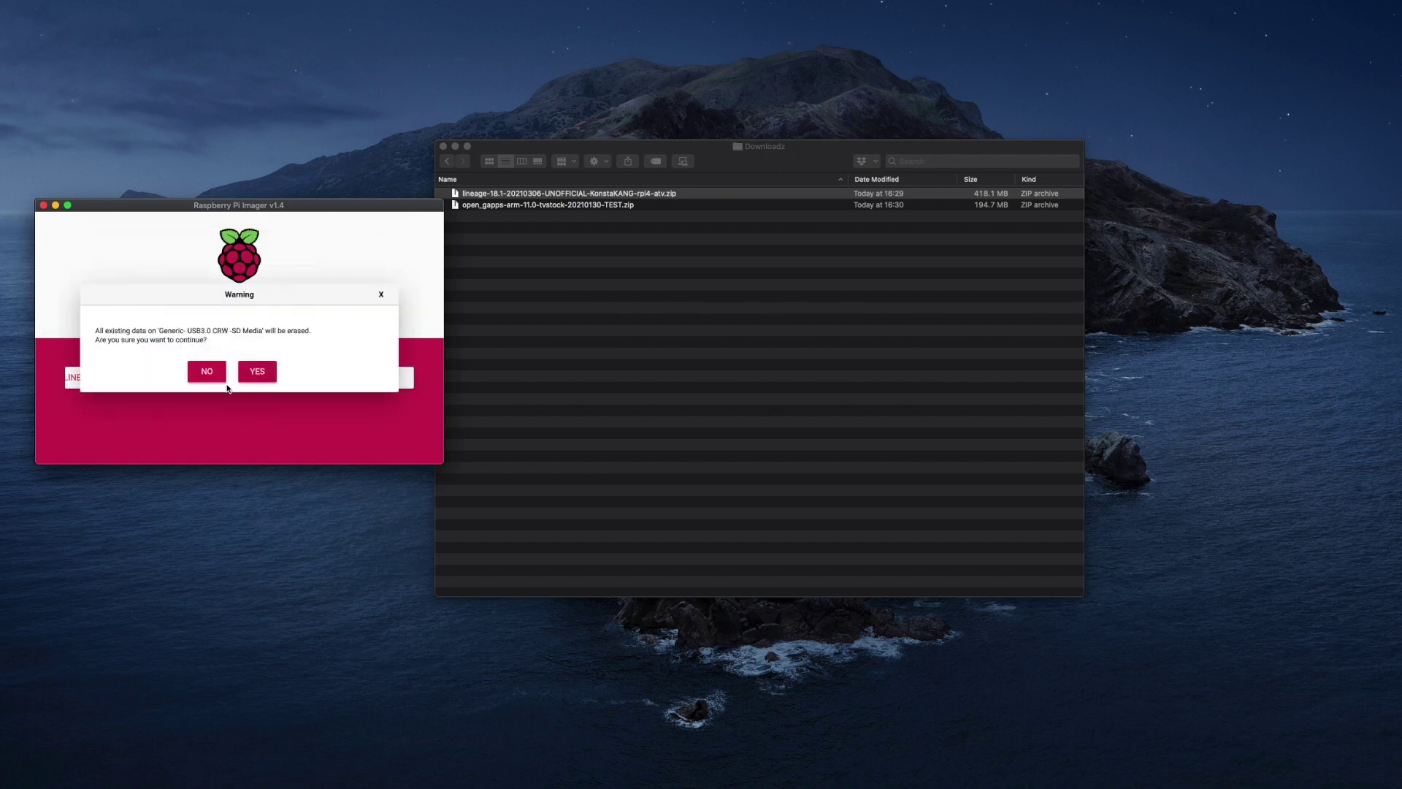
{"action": "left_click", "coordinate": [257, 372]}
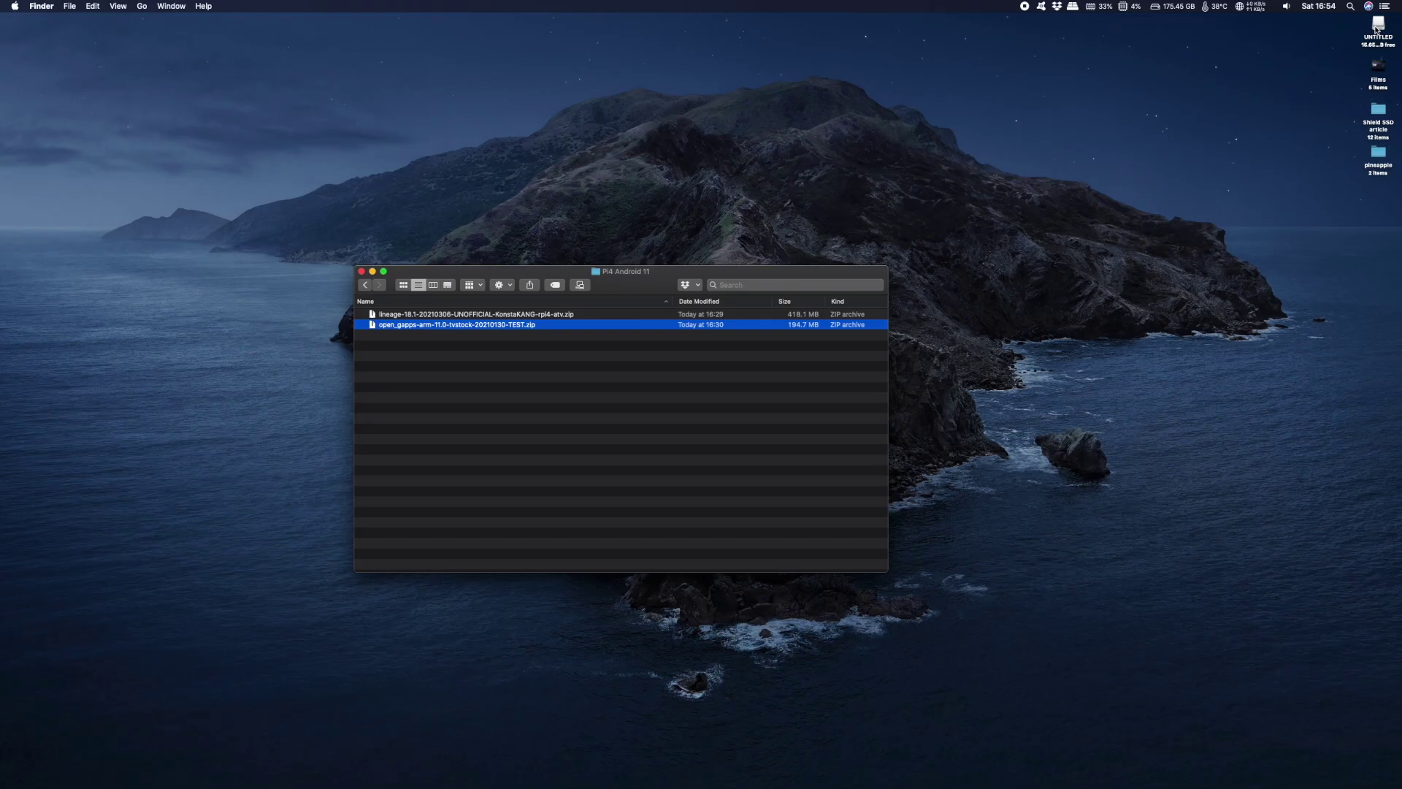
Step: Switch to Finder, open the UNTITLED drive and copy open_gapps-arm-11.0-tvstock-20210130-TEST.zip onto it from the Pi4 Android 11 folder
{"action": "double_click", "coordinate": [1376, 26]}
{"action": "left_click", "coordinate": [692, 376]}
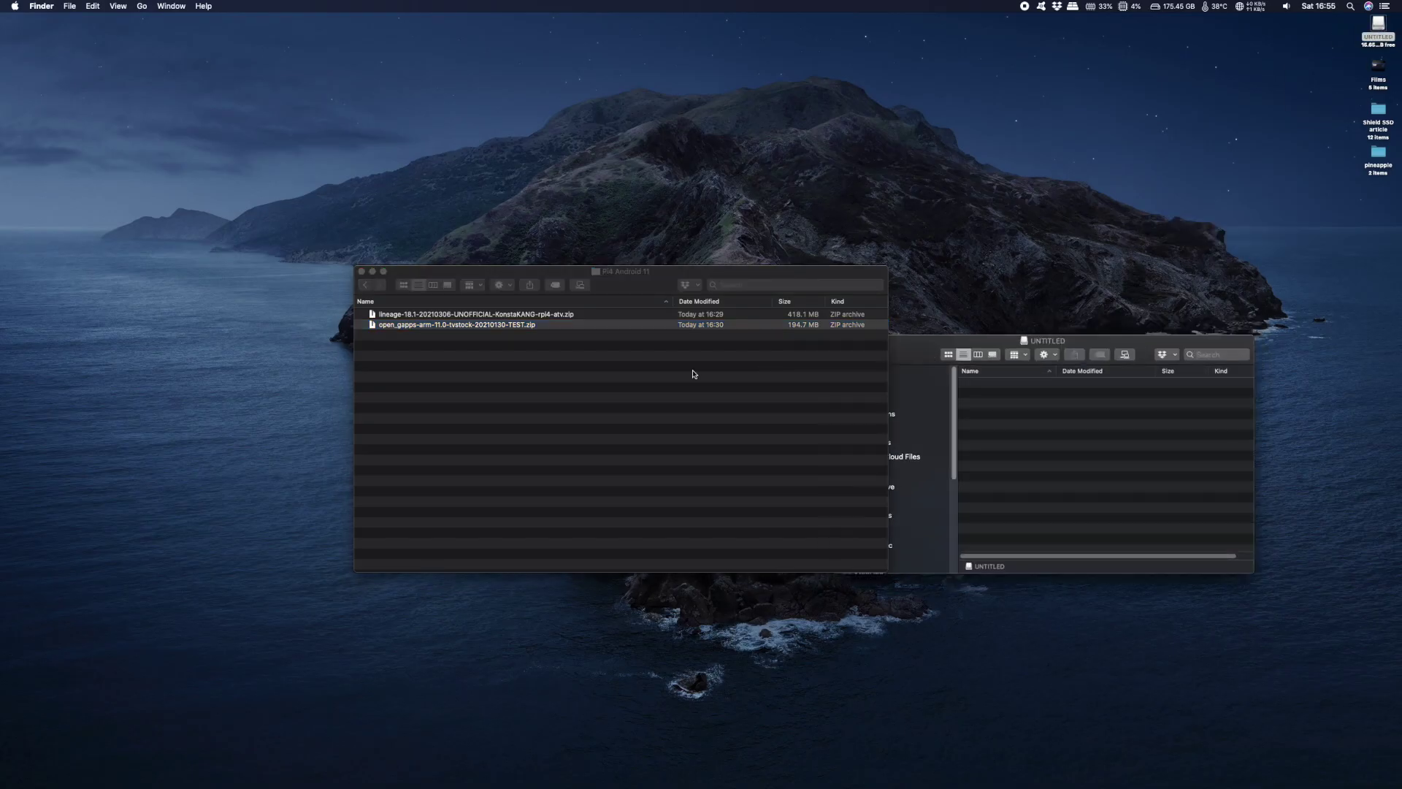
{"action": "left_click", "coordinate": [514, 325]}
{"action": "left_click_drag", "start_coordinate": [512, 328], "coordinate": [1091, 447]}
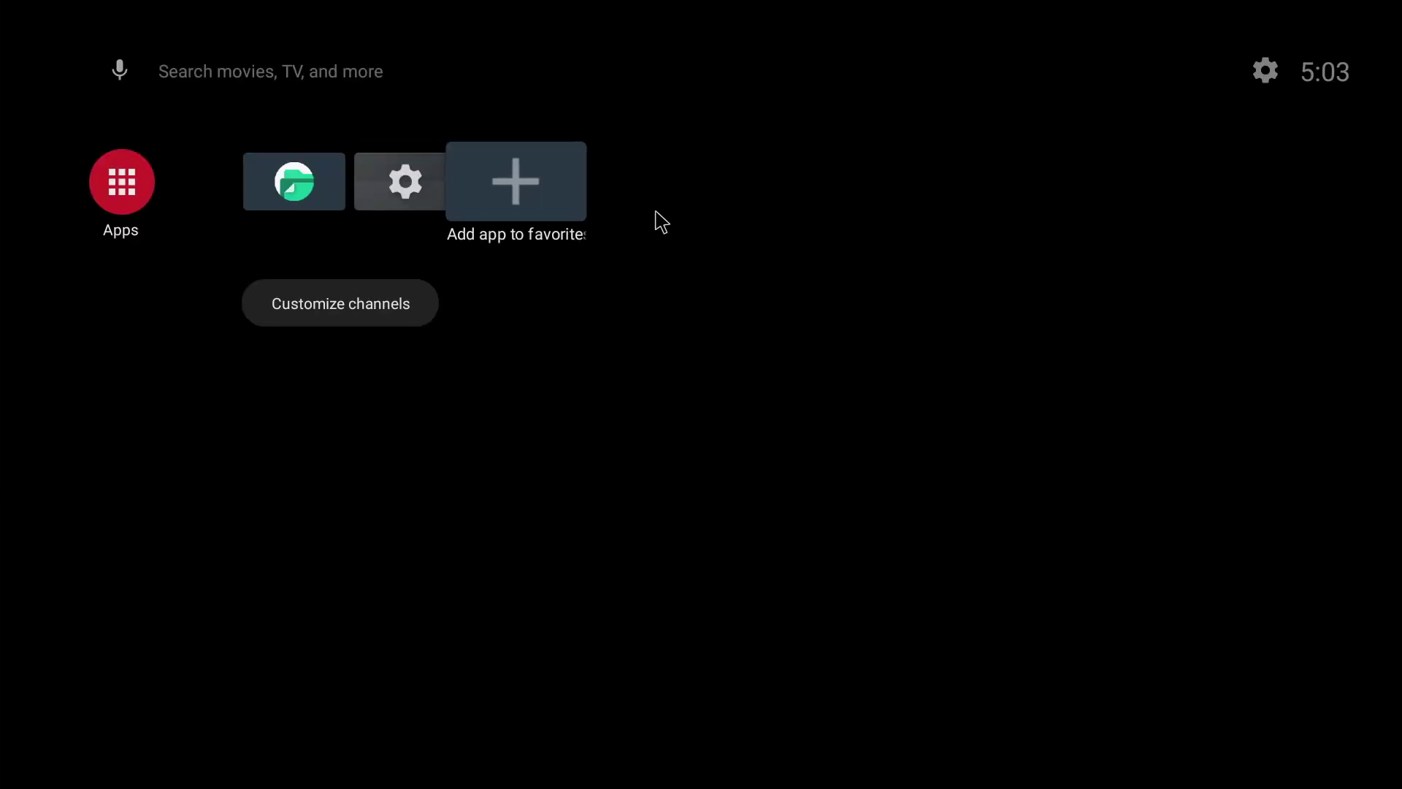
Step: On the Raspberry Pi's Android TV, enable development settings by repeatedly selecting the Build entry in the device's About information
{"action": "left_click", "coordinate": [438, 183]}
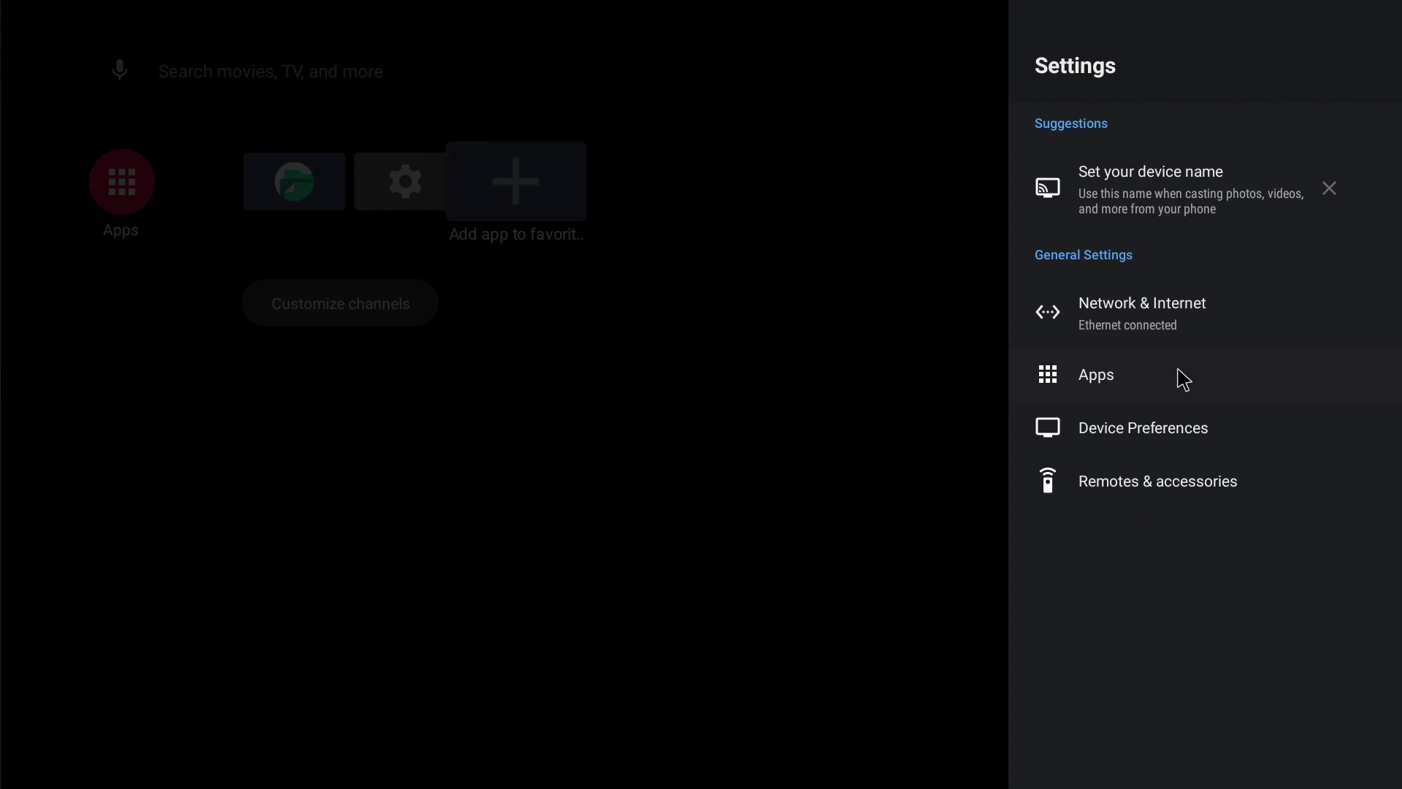
{"action": "left_click", "coordinate": [1171, 427]}
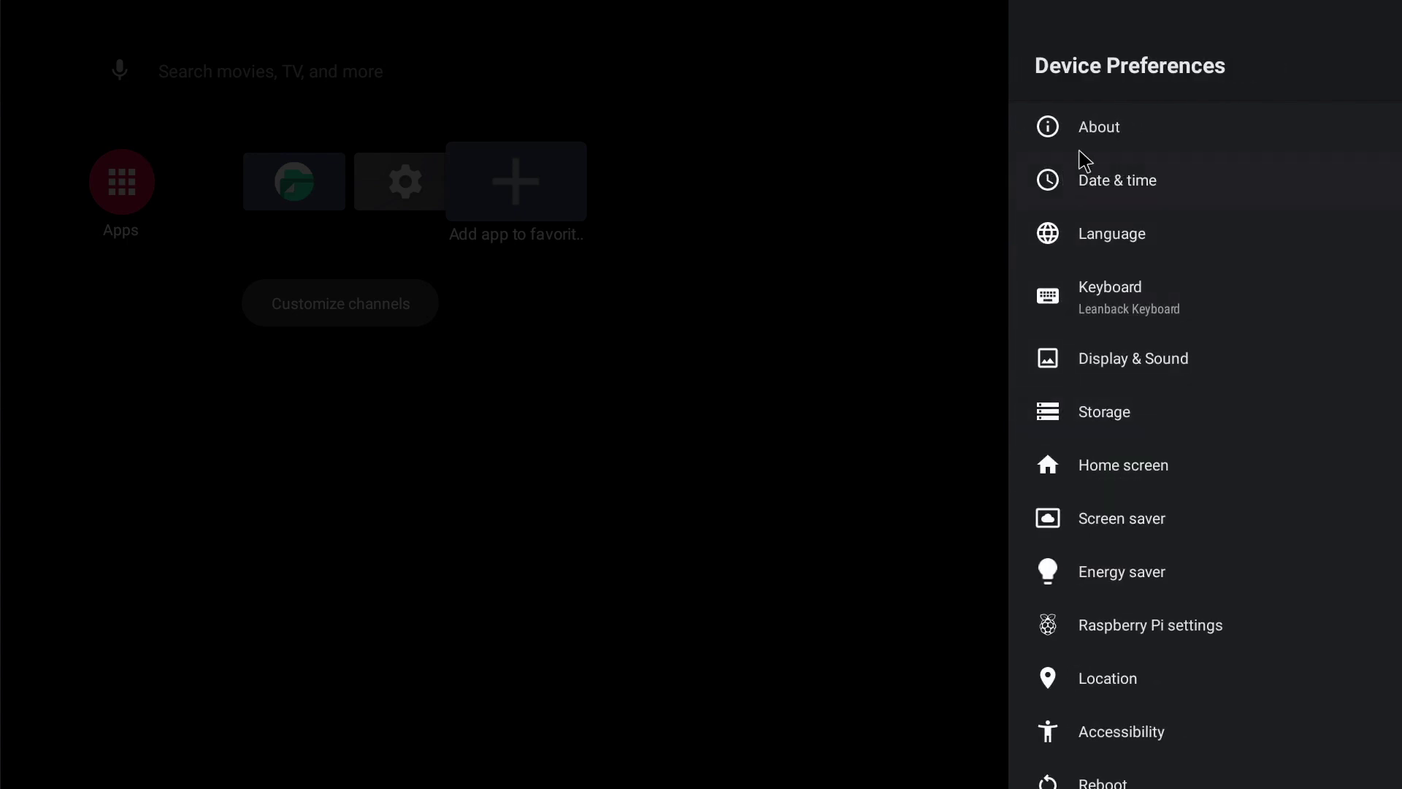
{"action": "left_click", "coordinate": [1100, 130]}
{"action": "scroll", "coordinate": [1138, 438], "scroll_direction": "down", "scroll_amount": 3}
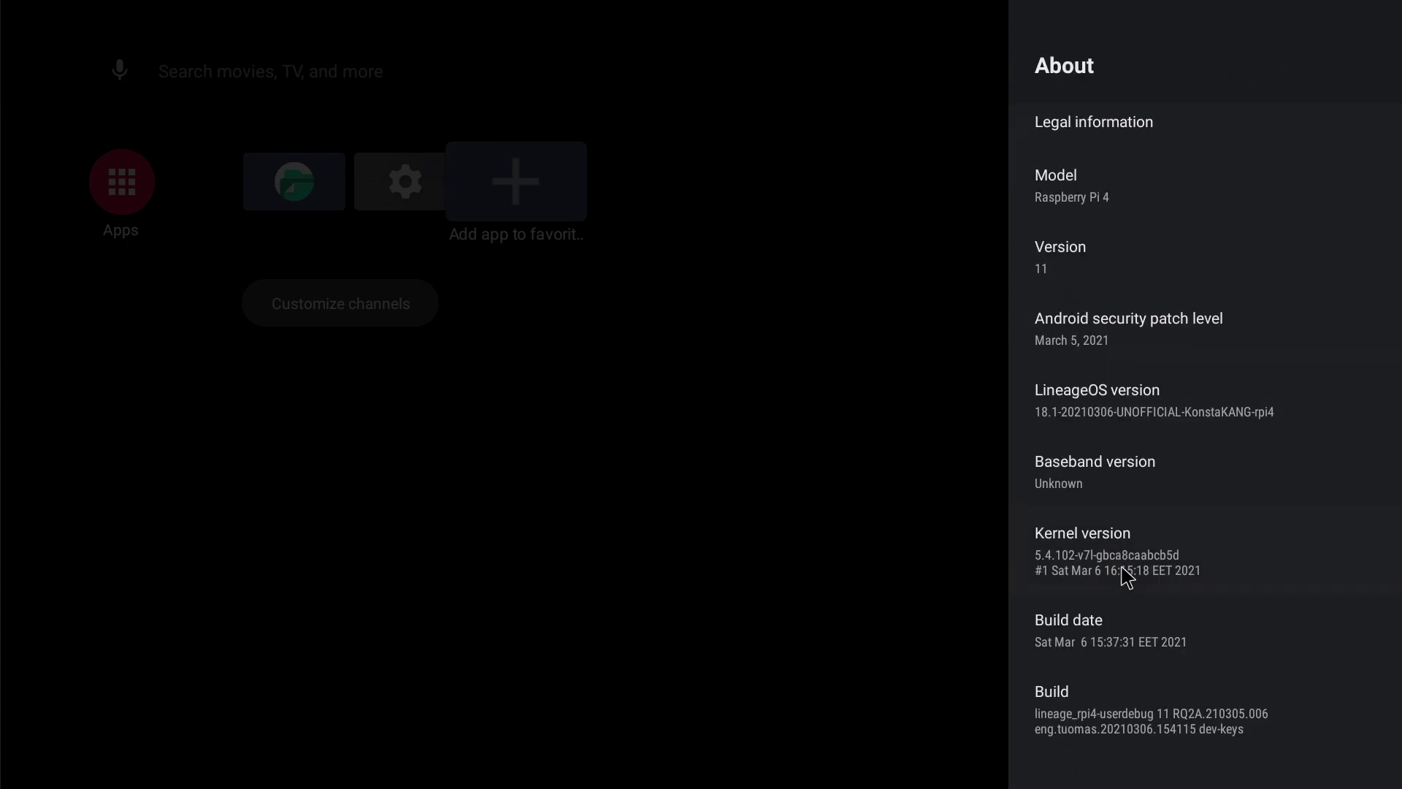
{"action": "left_click", "coordinate": [1148, 717]}
{"action": "left_click", "coordinate": [1148, 717]}
{"action": "left_click", "coordinate": [1147, 717]}
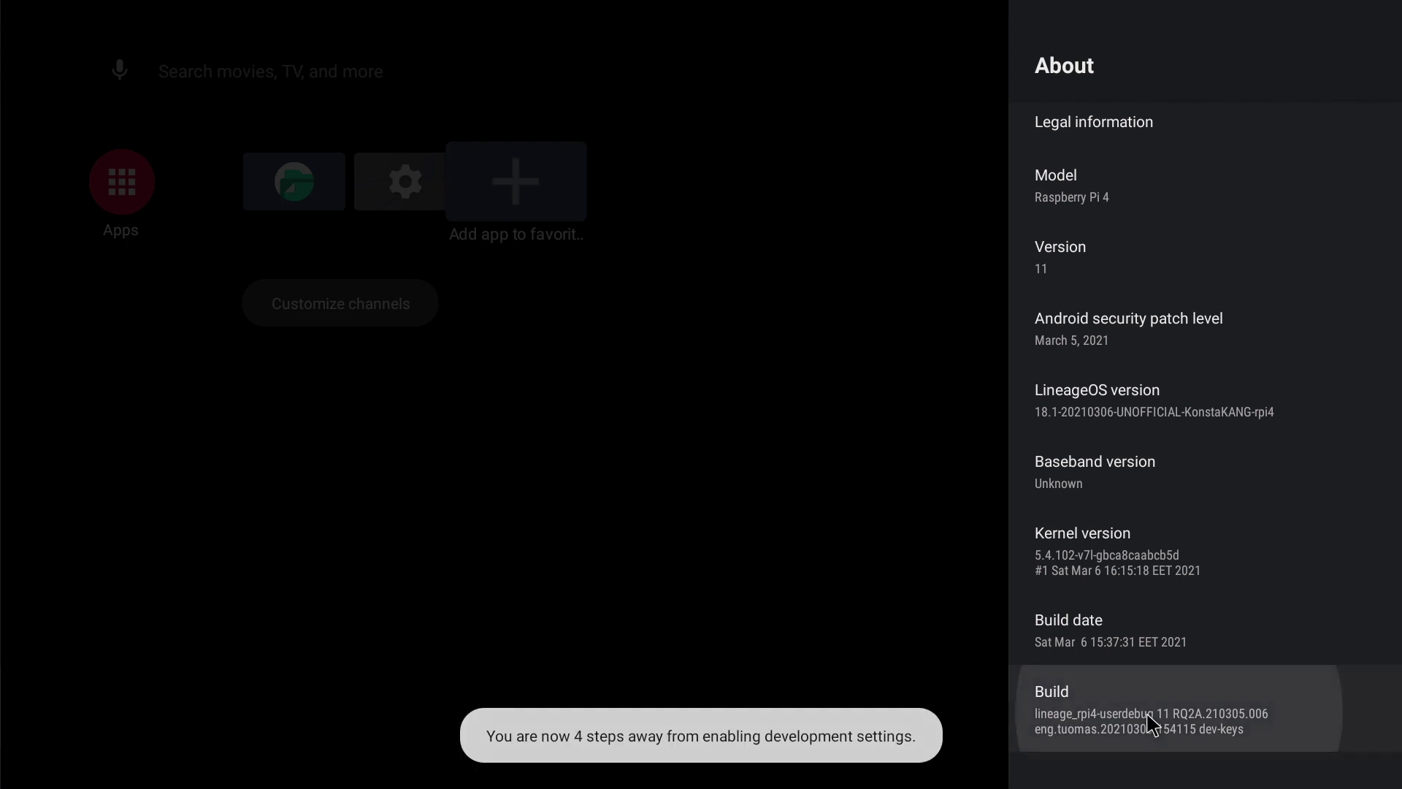
{"action": "left_click", "coordinate": [1147, 717]}
{"action": "left_click", "coordinate": [1148, 717]}
{"action": "left_click", "coordinate": [1147, 717]}
{"action": "left_click", "coordinate": [1148, 717]}
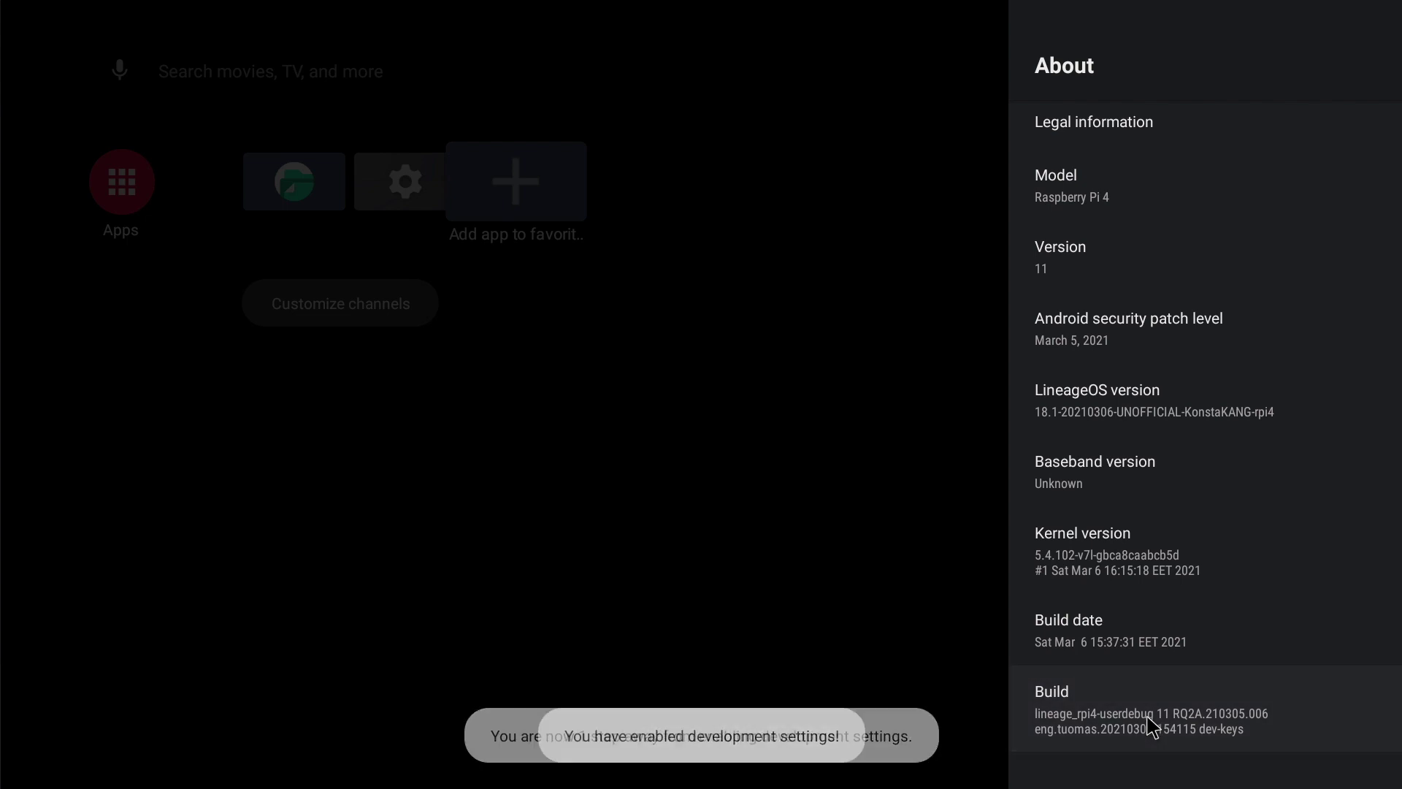
{"action": "left_click", "coordinate": [1148, 717]}
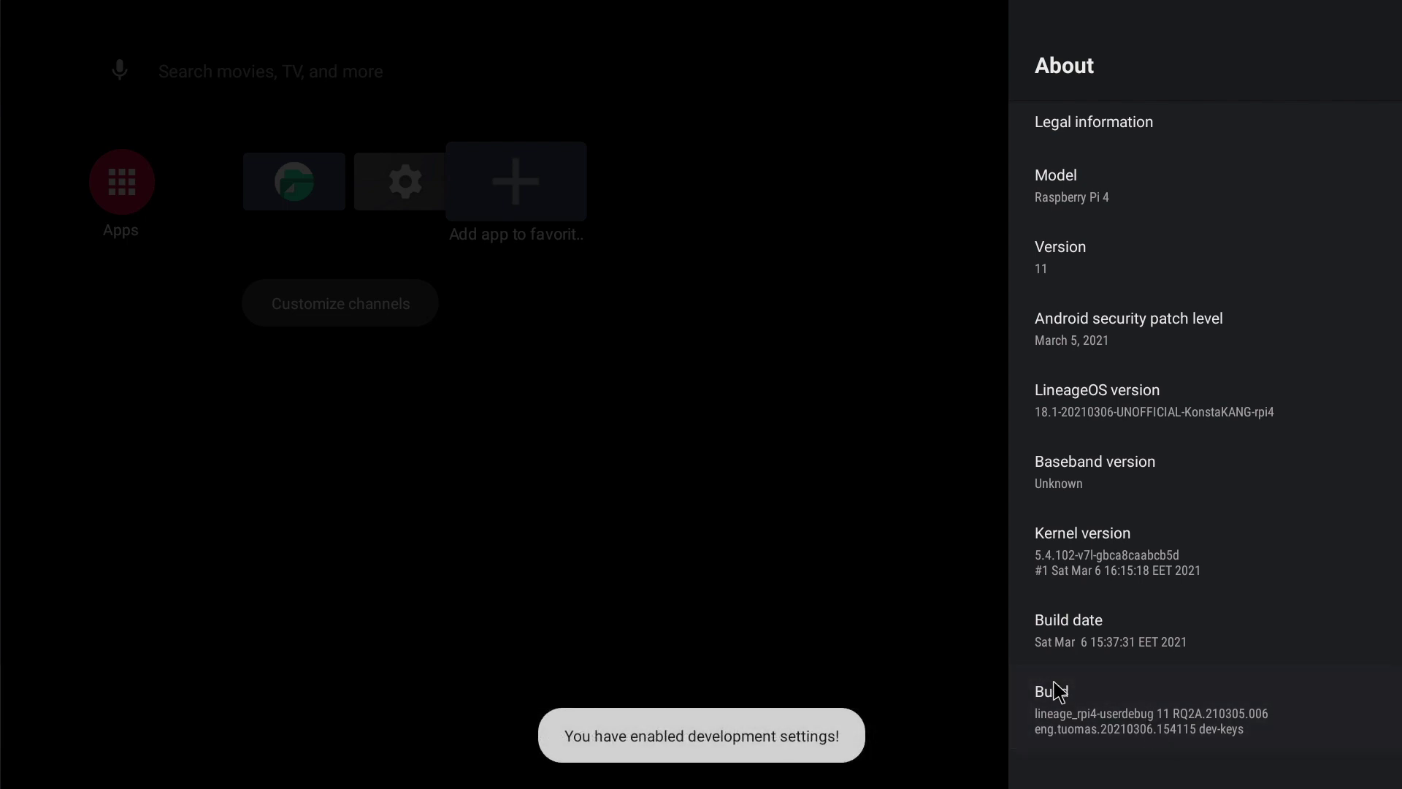
Step: Return to Device Preferences and turn on Advanced reboot in Developer options
{"action": "key", "text": "Escape"}
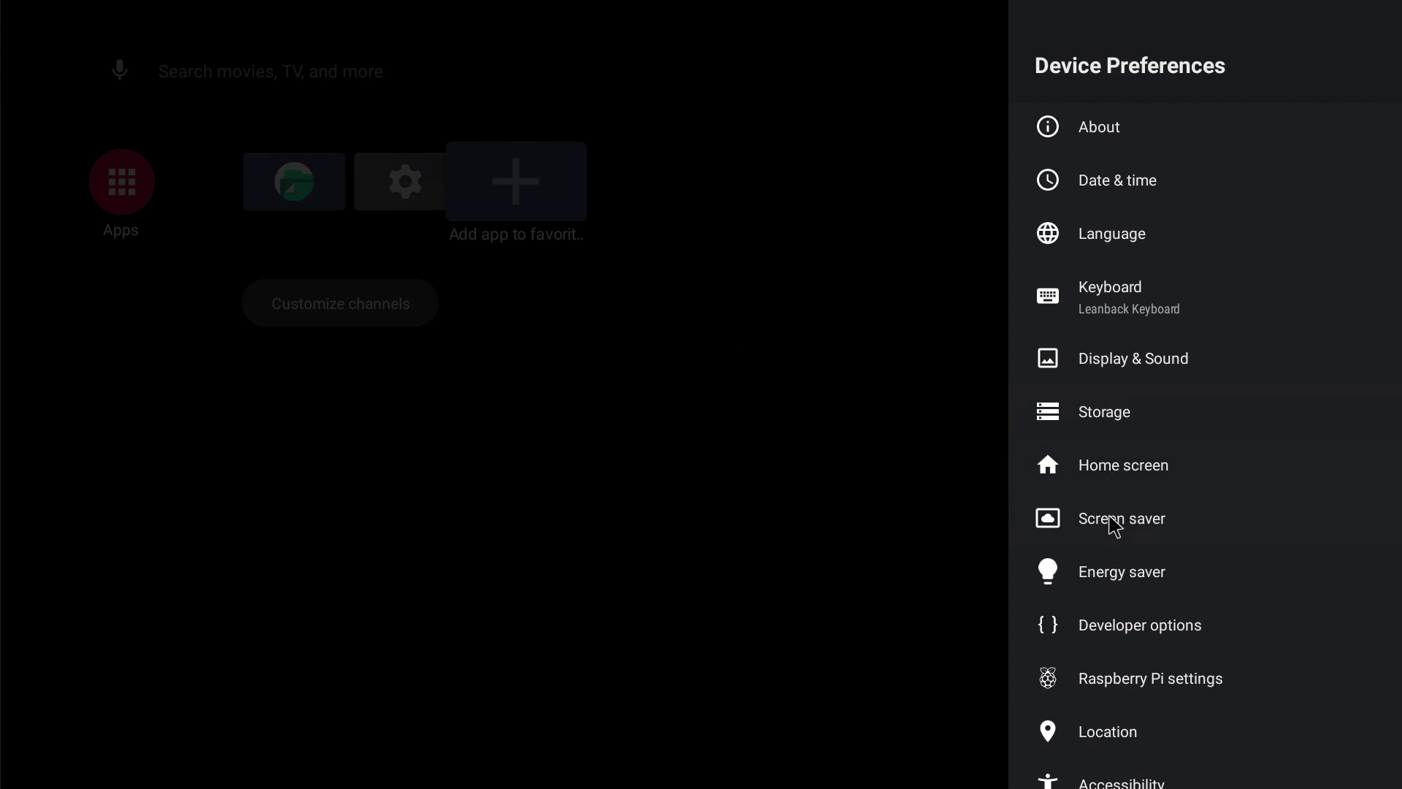
{"action": "left_click", "coordinate": [1115, 629]}
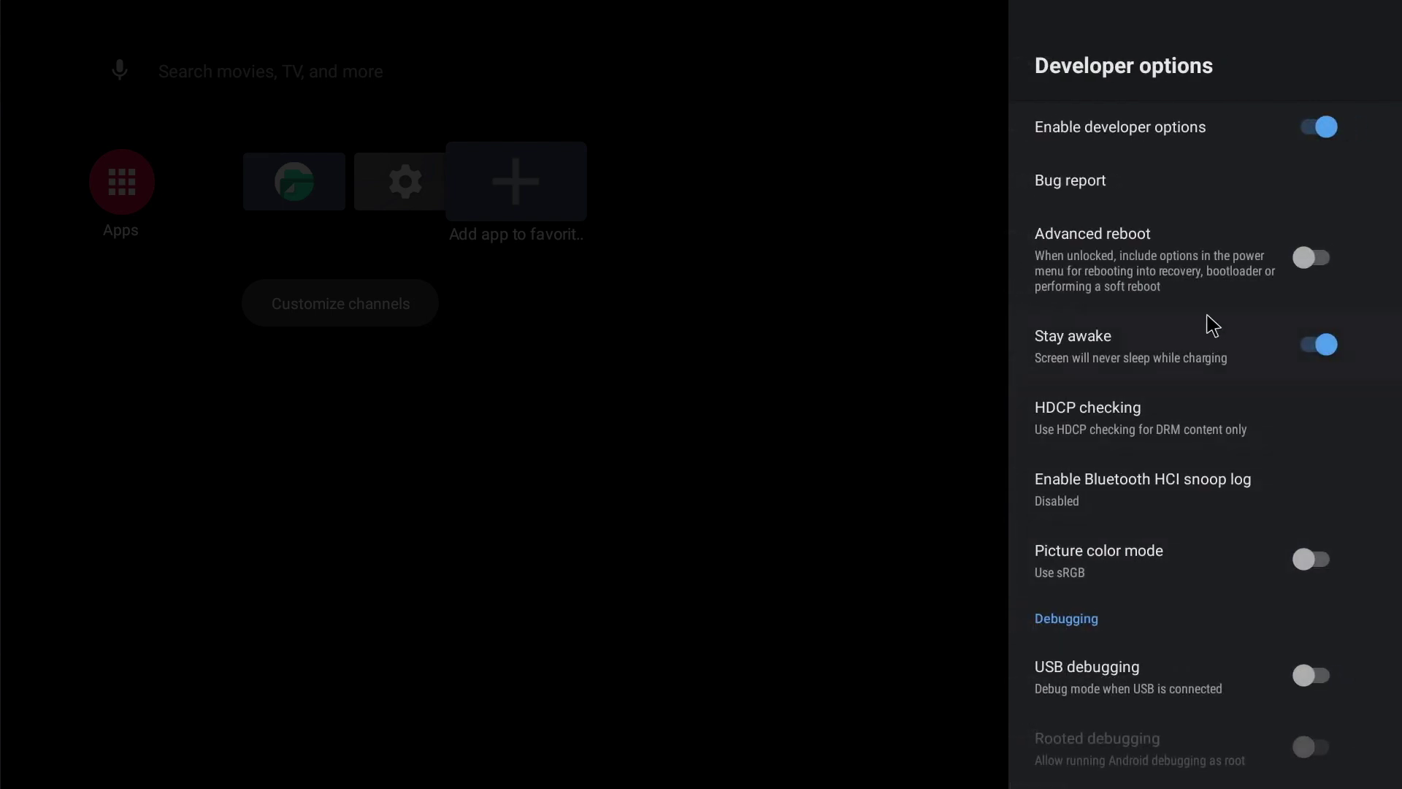
{"action": "left_click", "coordinate": [1261, 271]}
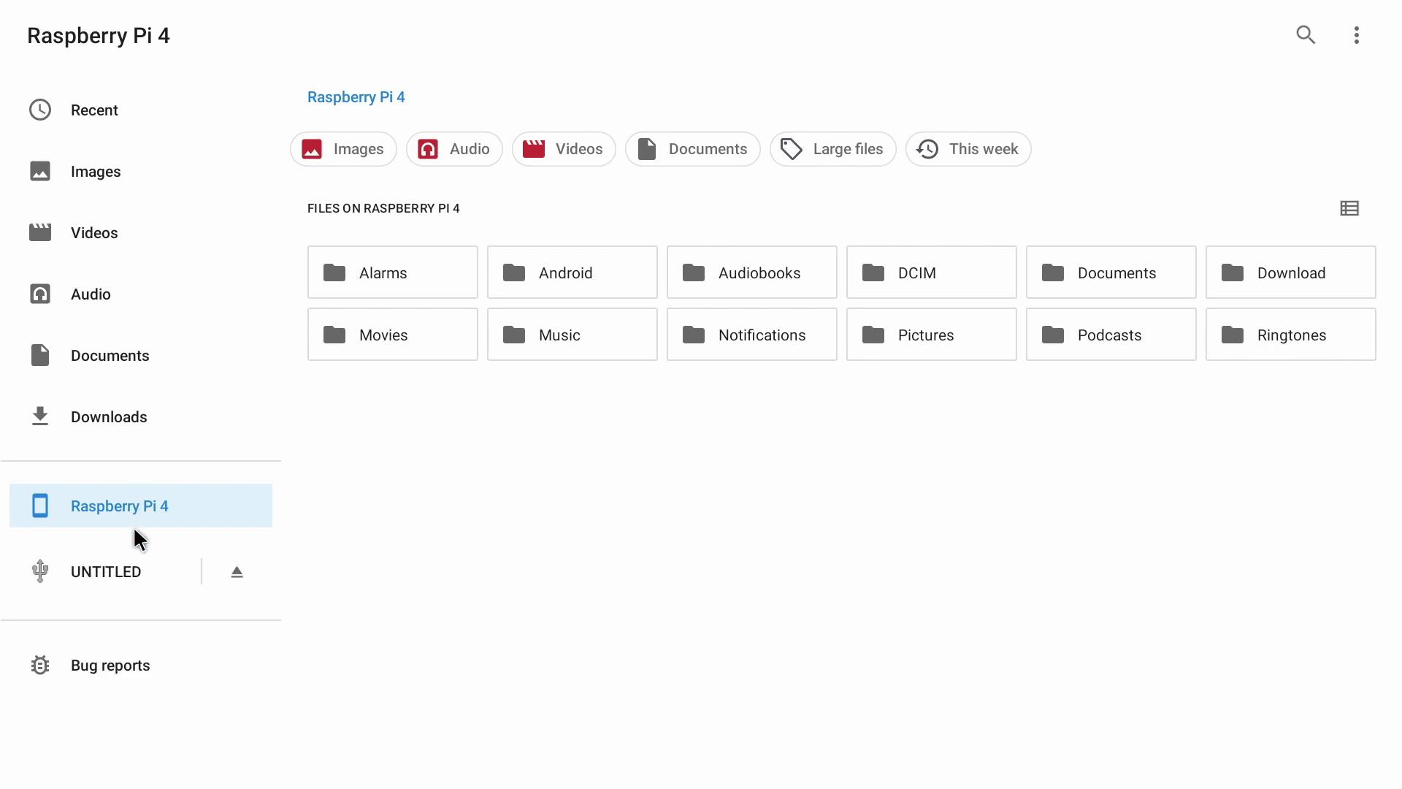
Step: Copy the open_gapps zip from the UNTITLED USB drive to the Raspberry Pi 4 internal storage, then return to the home screen
{"action": "left_click", "coordinate": [116, 573]}
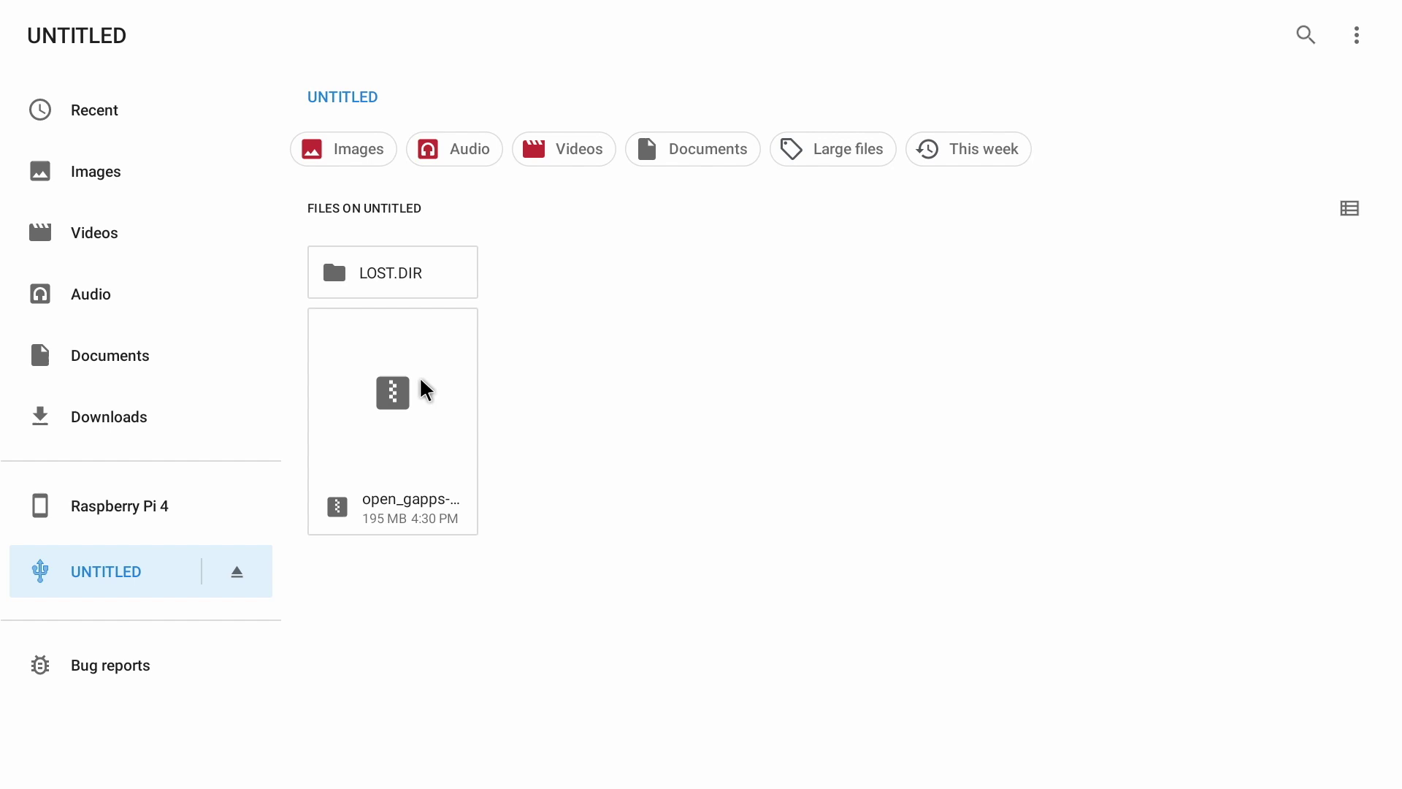
{"action": "left_click_drag", "start_coordinate": [410, 369], "coordinate": [216, 520]}
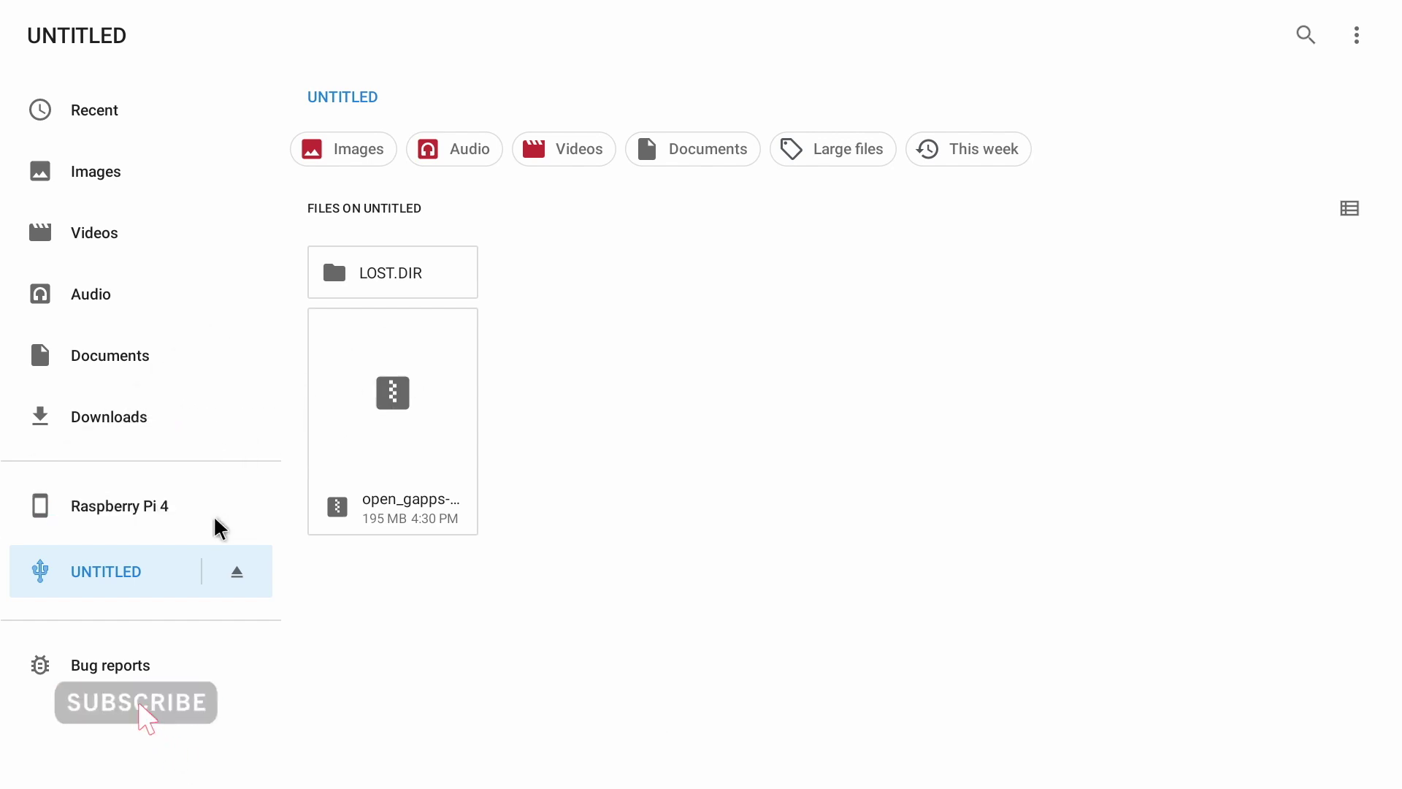
{"action": "left_click", "coordinate": [144, 488]}
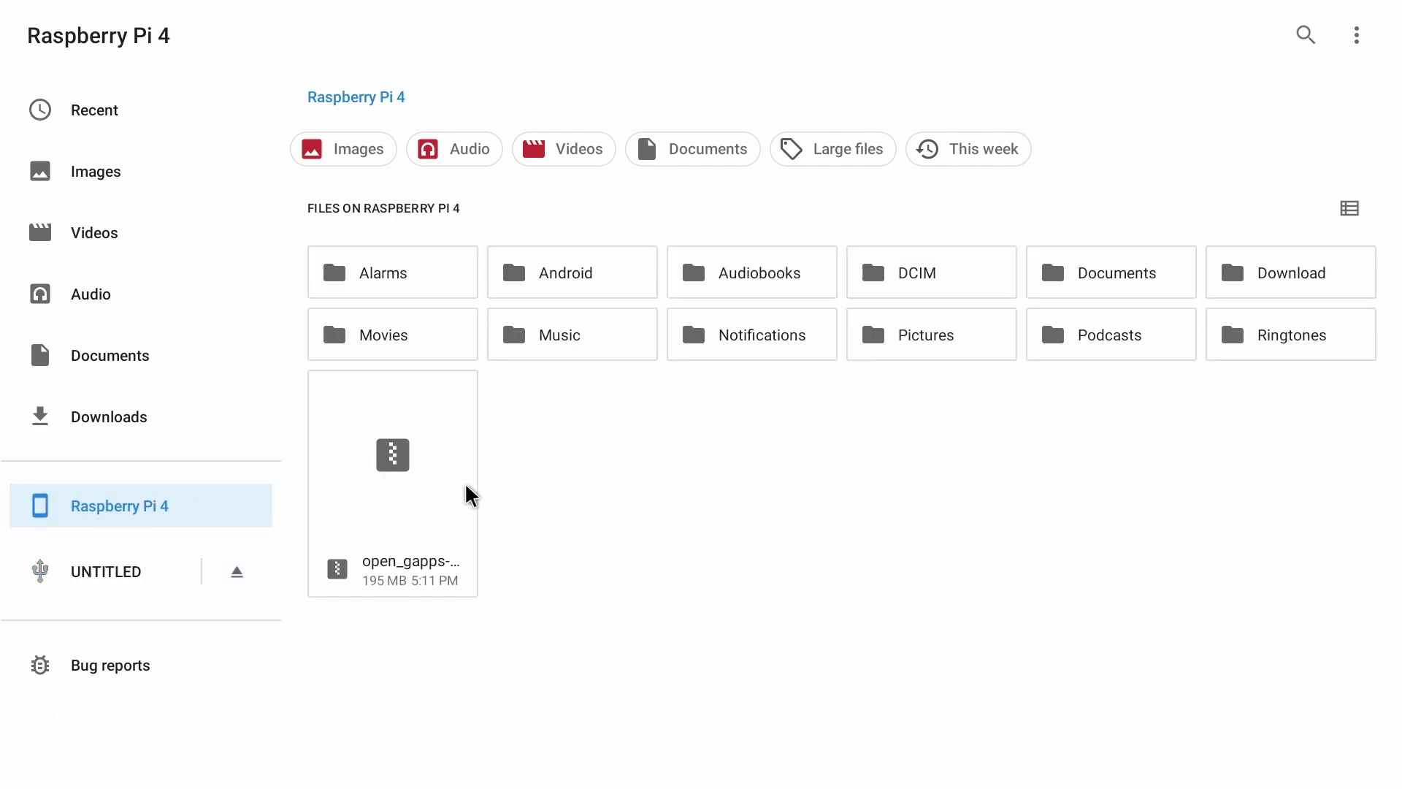
{"action": "key", "text": "Escape"}
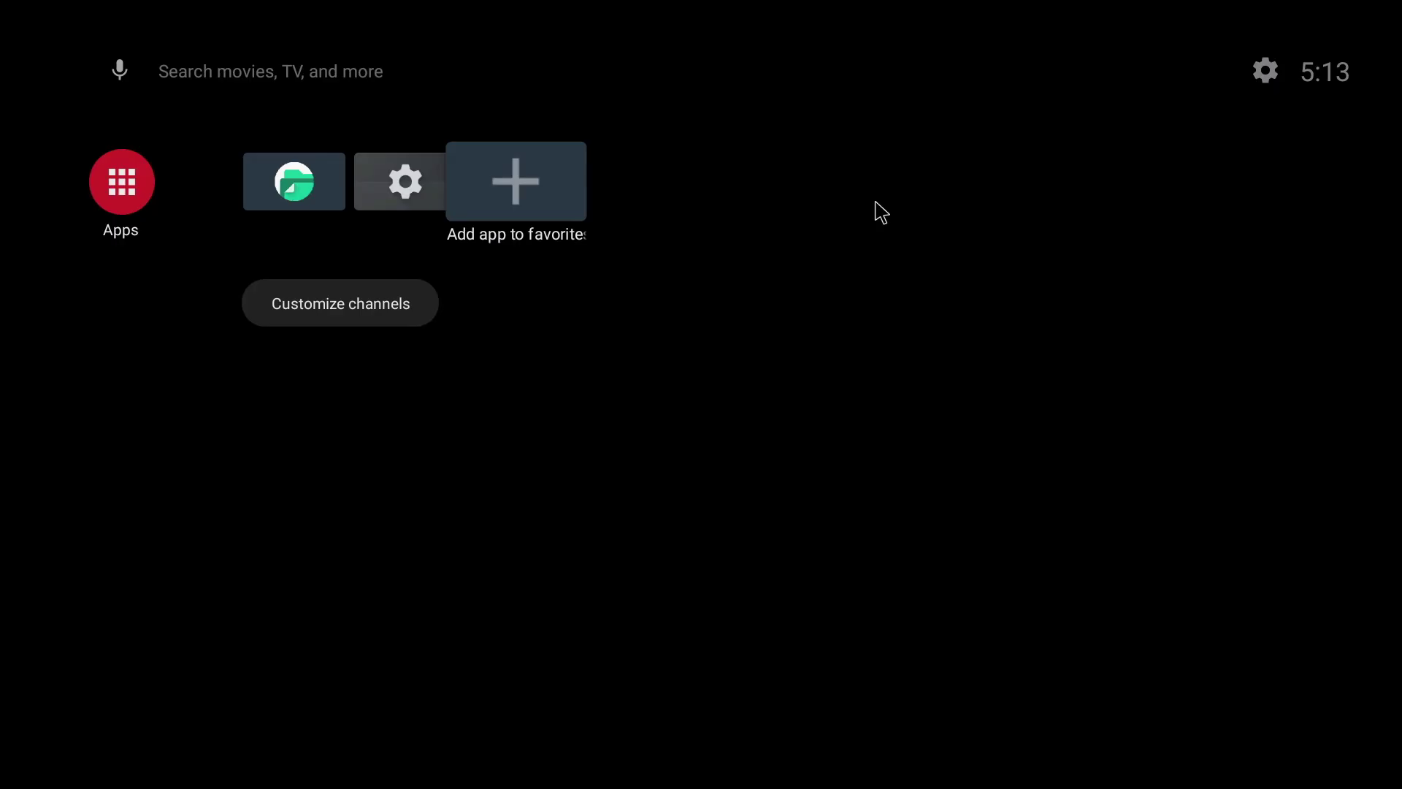
Step: Reboot the Raspberry Pi 4 into TWRP recovery from Device Preferences and allow modifications to the system partition
{"action": "left_click", "coordinate": [1264, 71]}
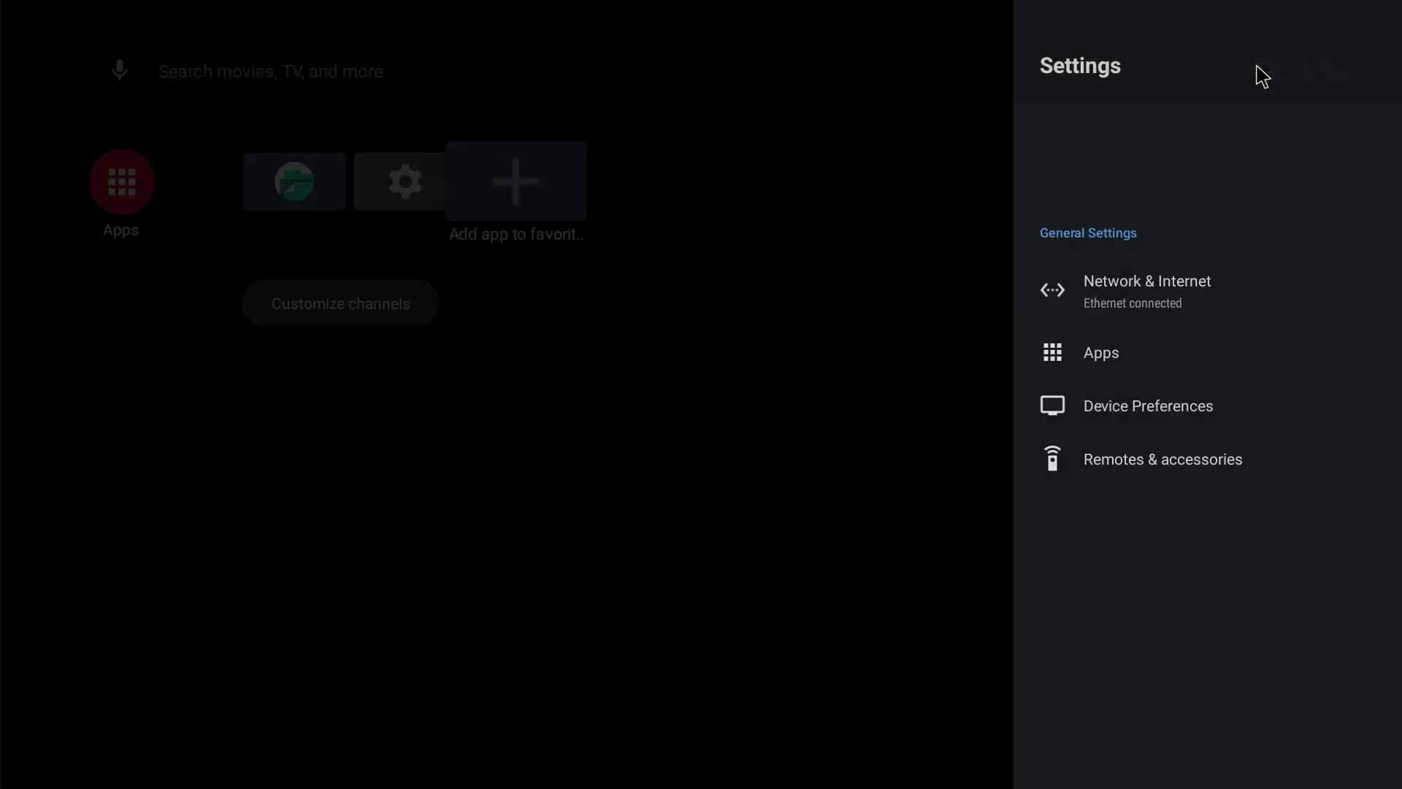
{"action": "left_click", "coordinate": [1178, 430]}
{"action": "scroll", "coordinate": [1177, 427], "scroll_direction": "down", "scroll_amount": 3}
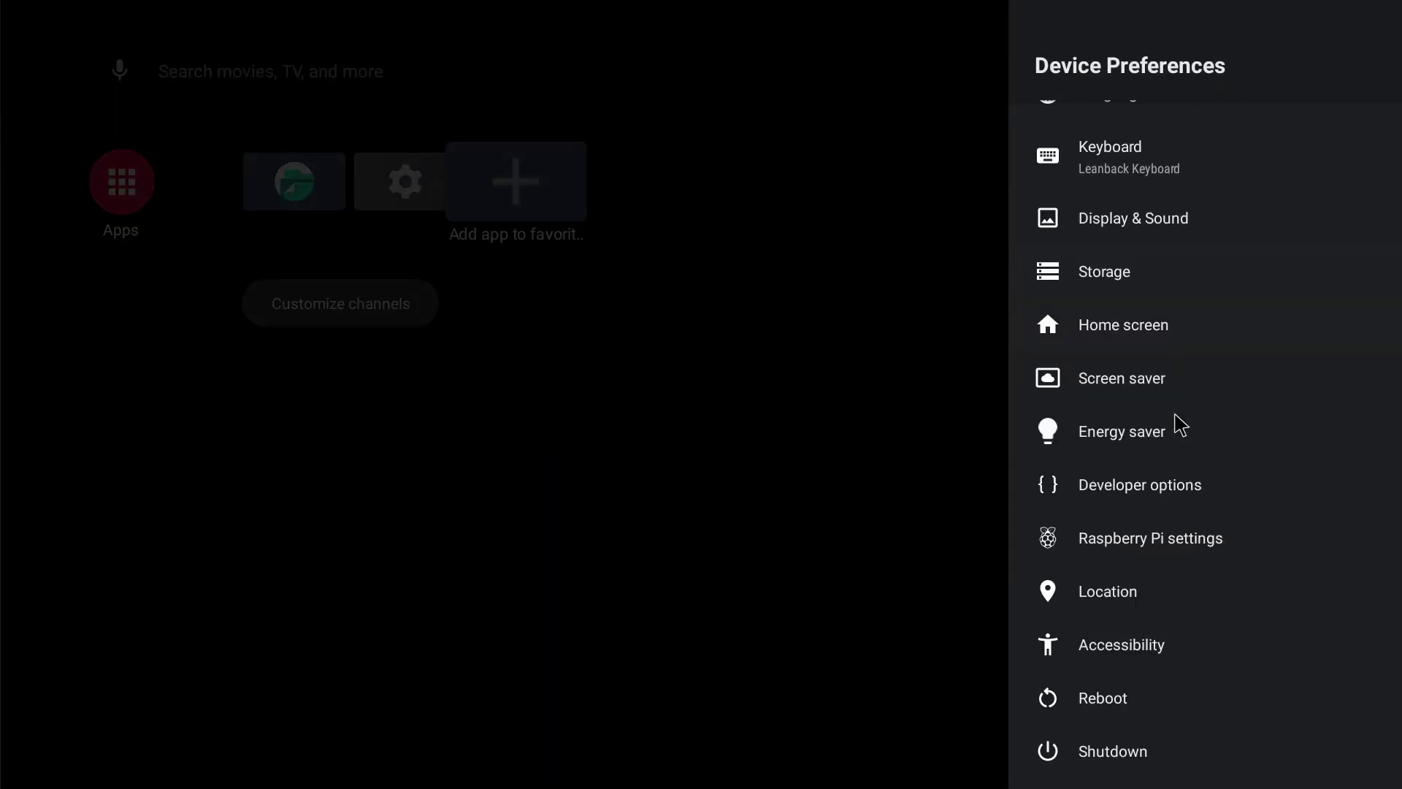
{"action": "left_click", "coordinate": [1145, 679]}
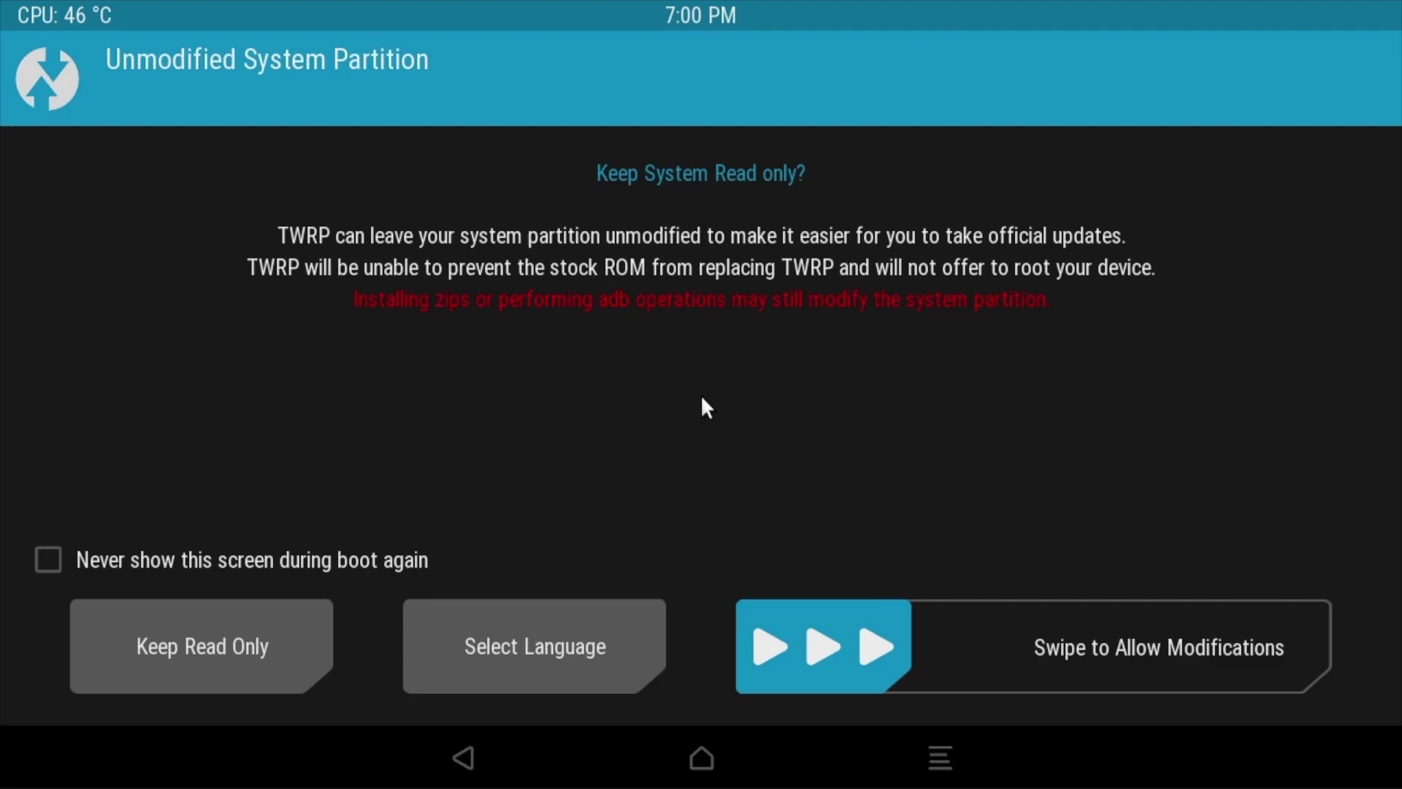
{"action": "left_click_drag", "start_coordinate": [876, 675], "coordinate": [1356, 673]}
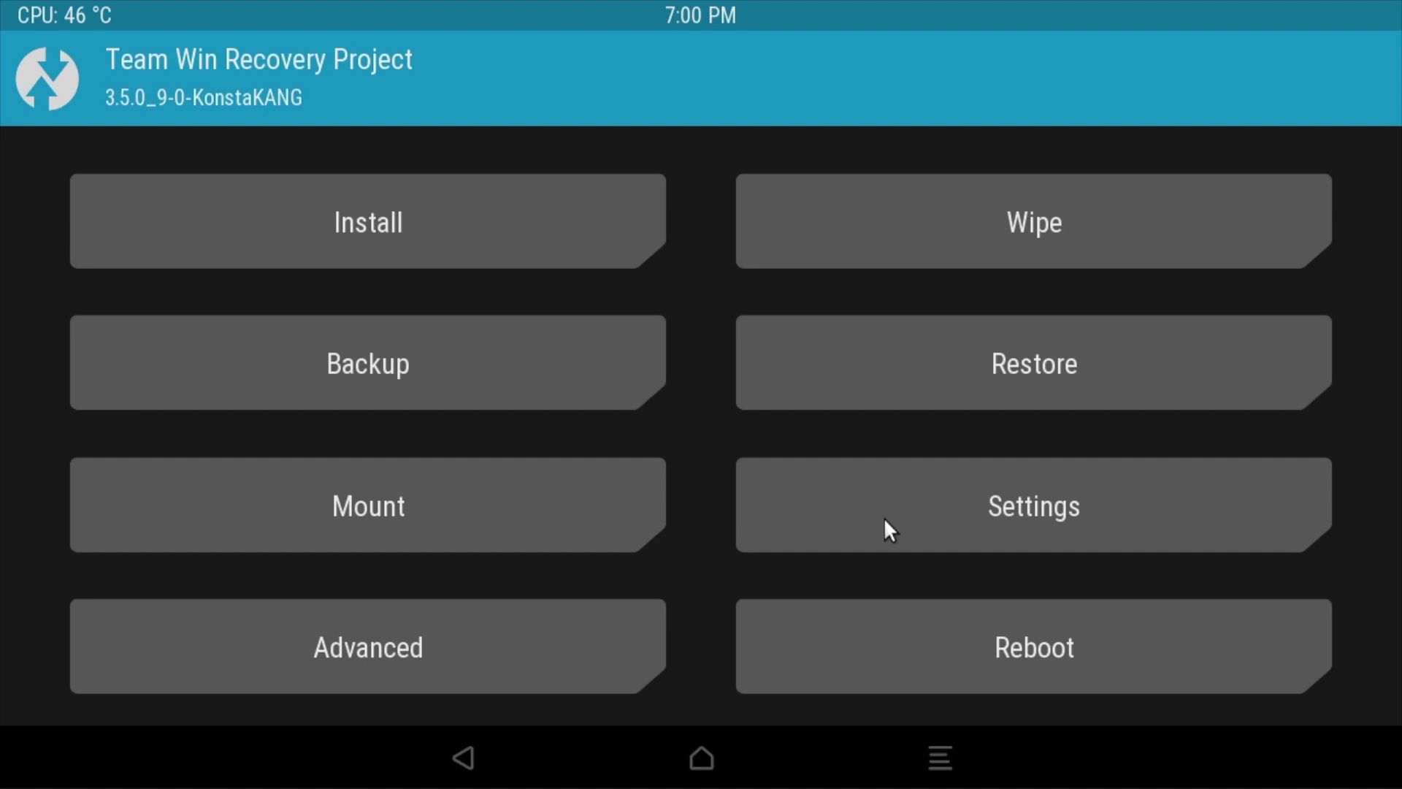
Step: Flash open_gapps-arm-11.0-tvstock-20210130-TEST.zip from /sdcard without extra options, and wipe Dalvik
{"action": "left_click", "coordinate": [326, 222]}
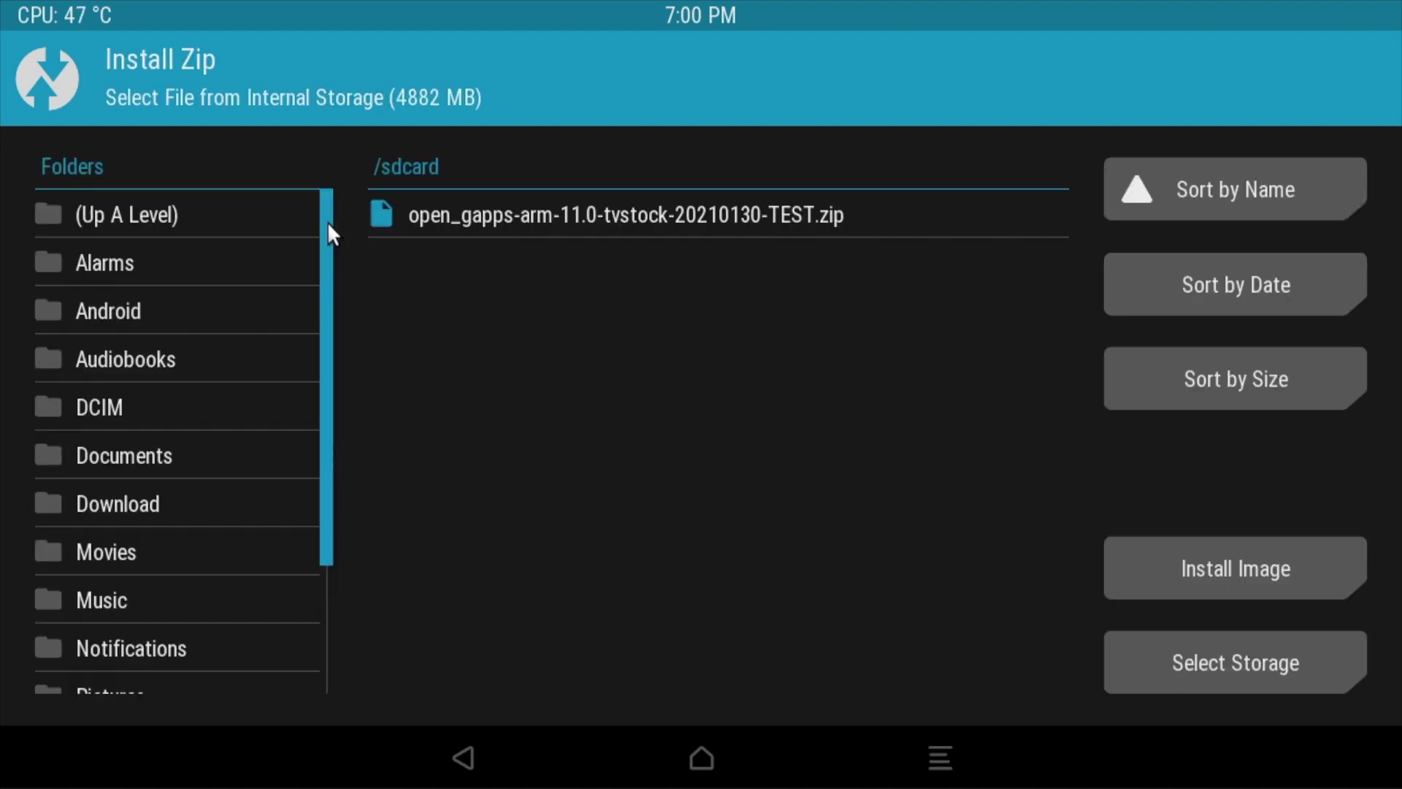
{"action": "left_click", "coordinate": [603, 214]}
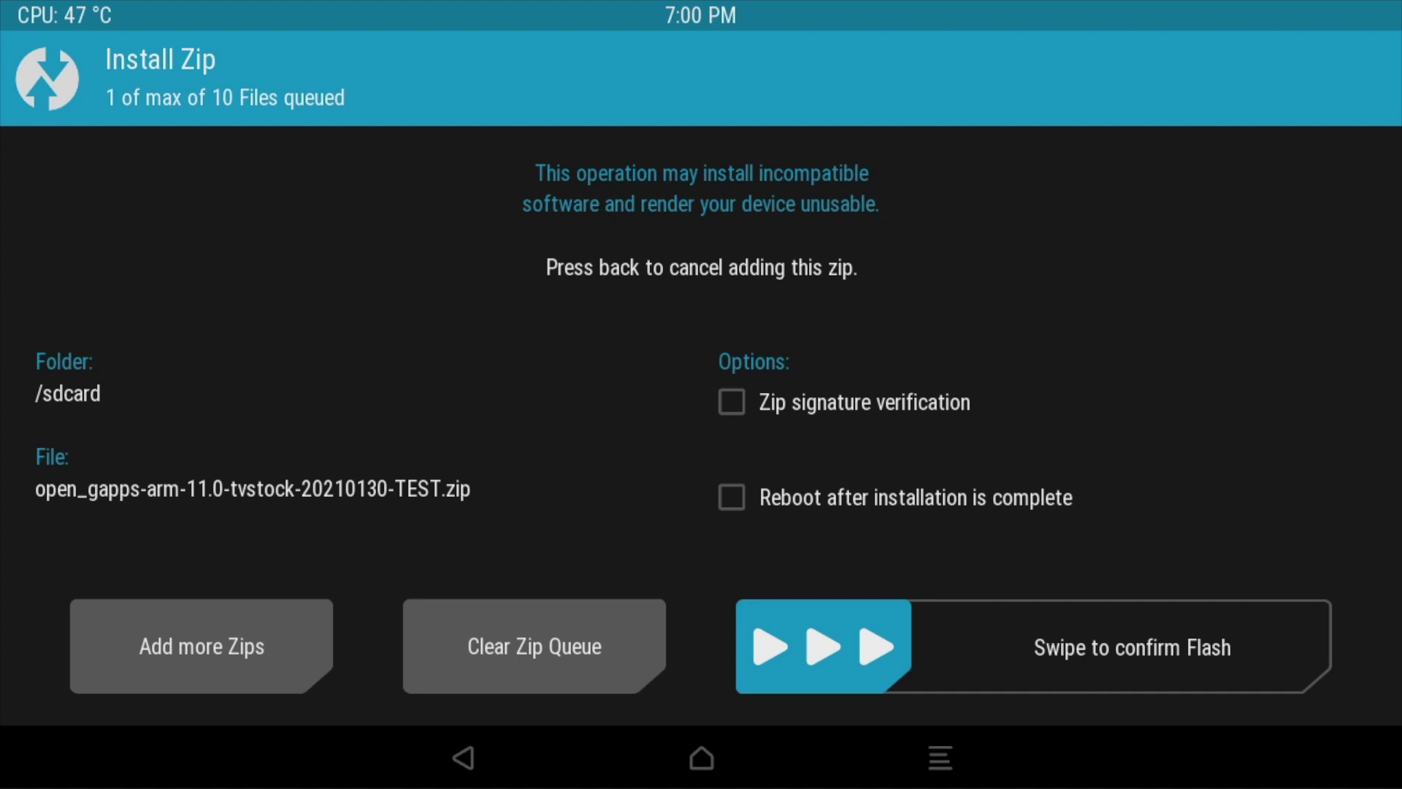
{"action": "left_click_drag", "start_coordinate": [781, 647], "coordinate": [1160, 655]}
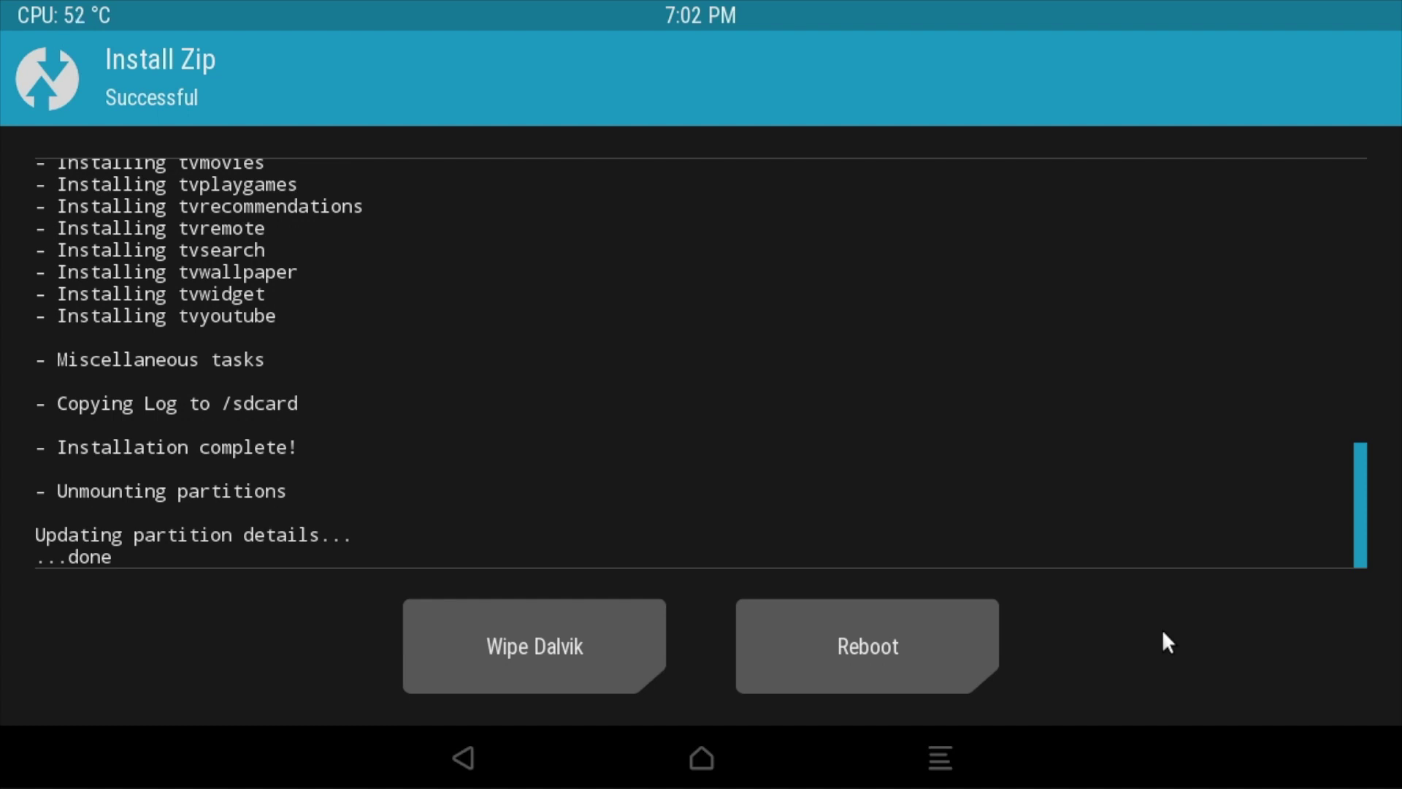
{"action": "left_click", "coordinate": [581, 653]}
{"action": "left_click_drag", "start_coordinate": [568, 629], "coordinate": [1100, 618]}
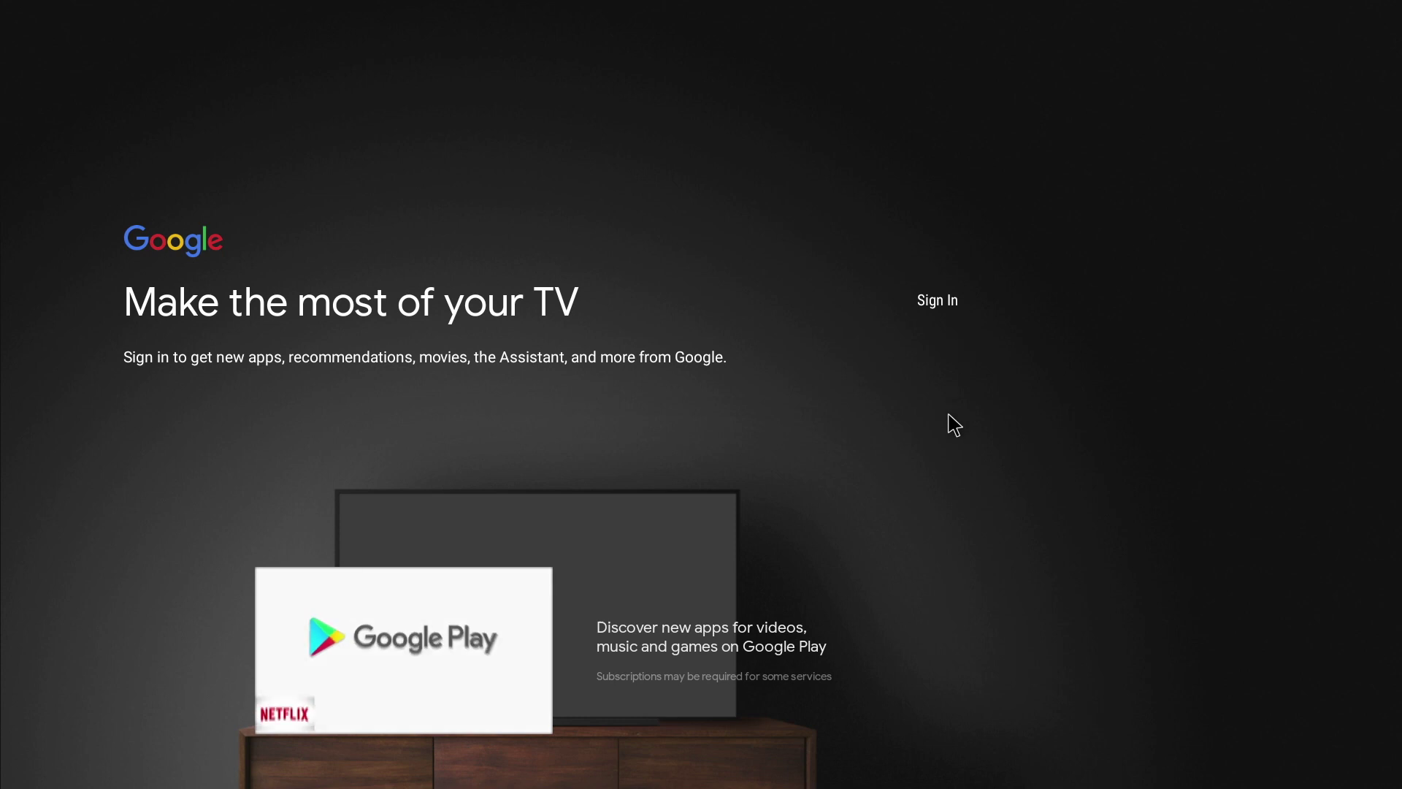
Step: Sign in to Google using the remote option with the account email and password, and accept the Terms of Service
{"action": "left_click", "coordinate": [941, 299]}
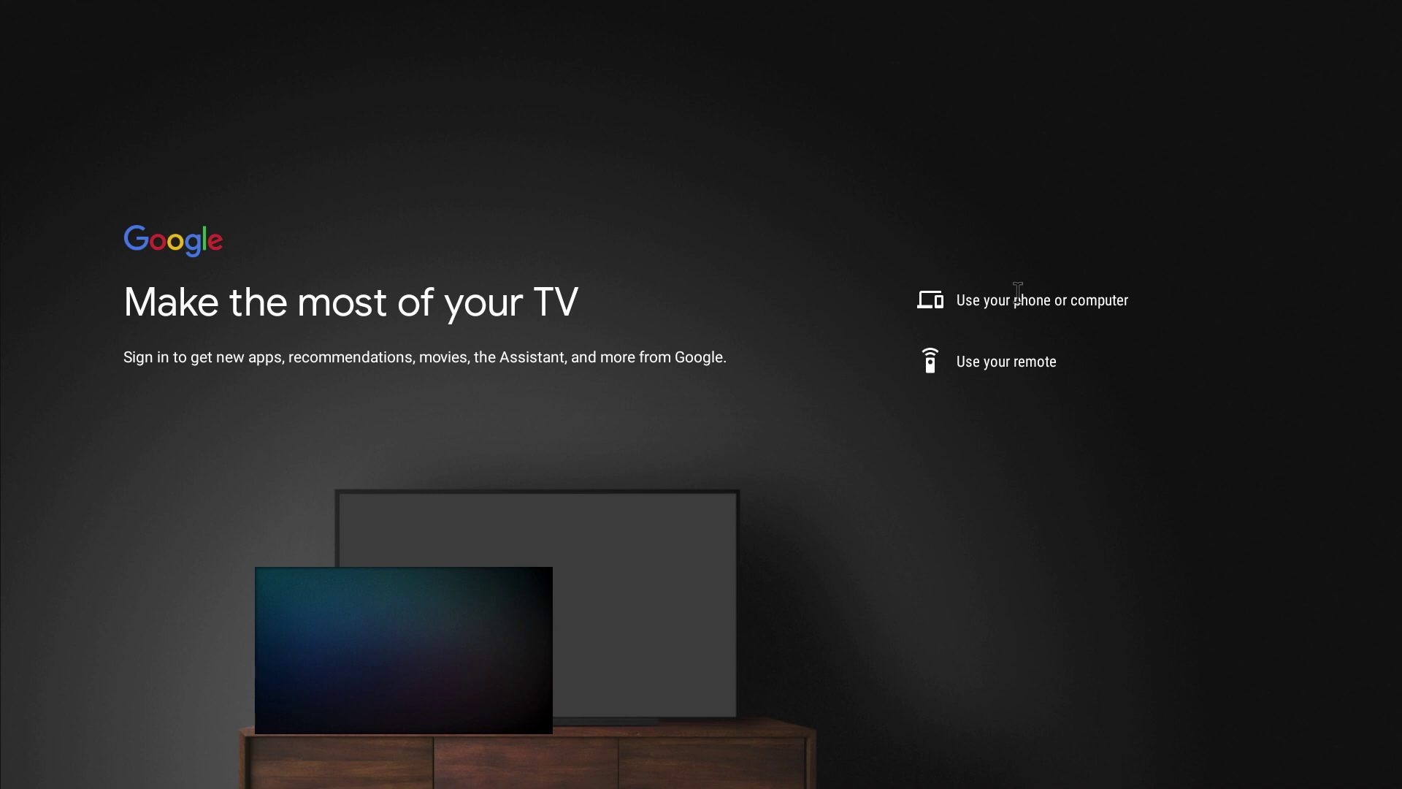
{"action": "left_click", "coordinate": [1000, 363]}
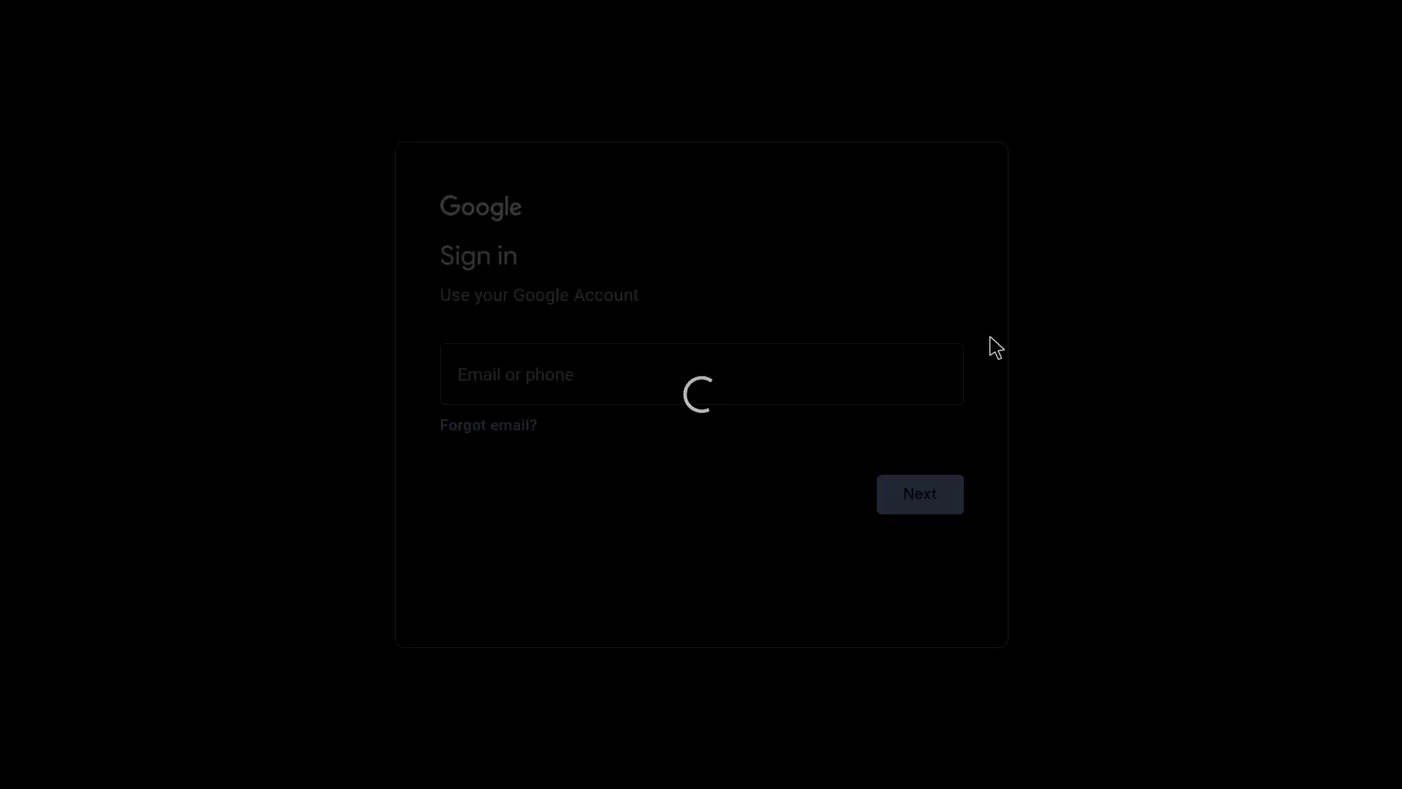
{"action": "left_click", "coordinate": [842, 365]}
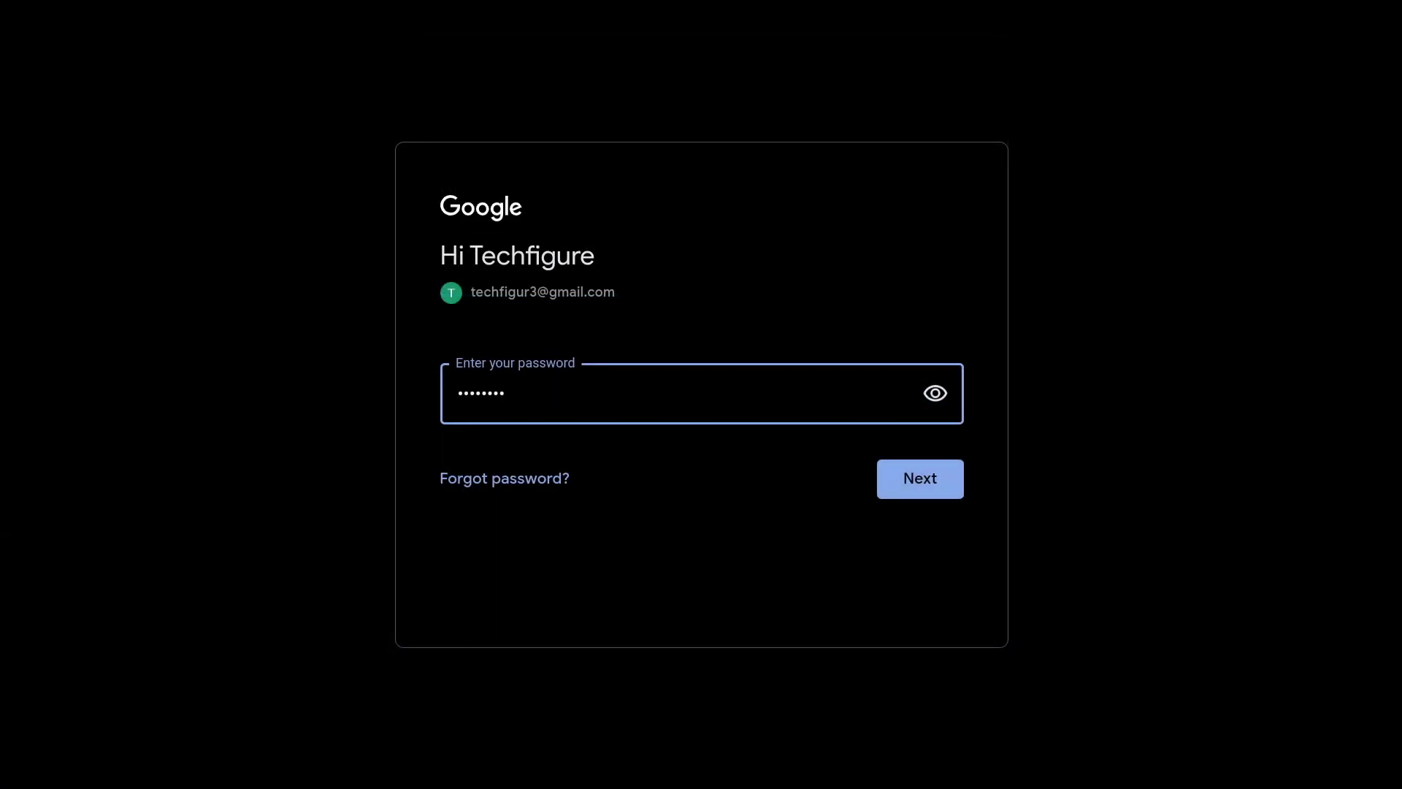
{"action": "key", "text": "Return"}
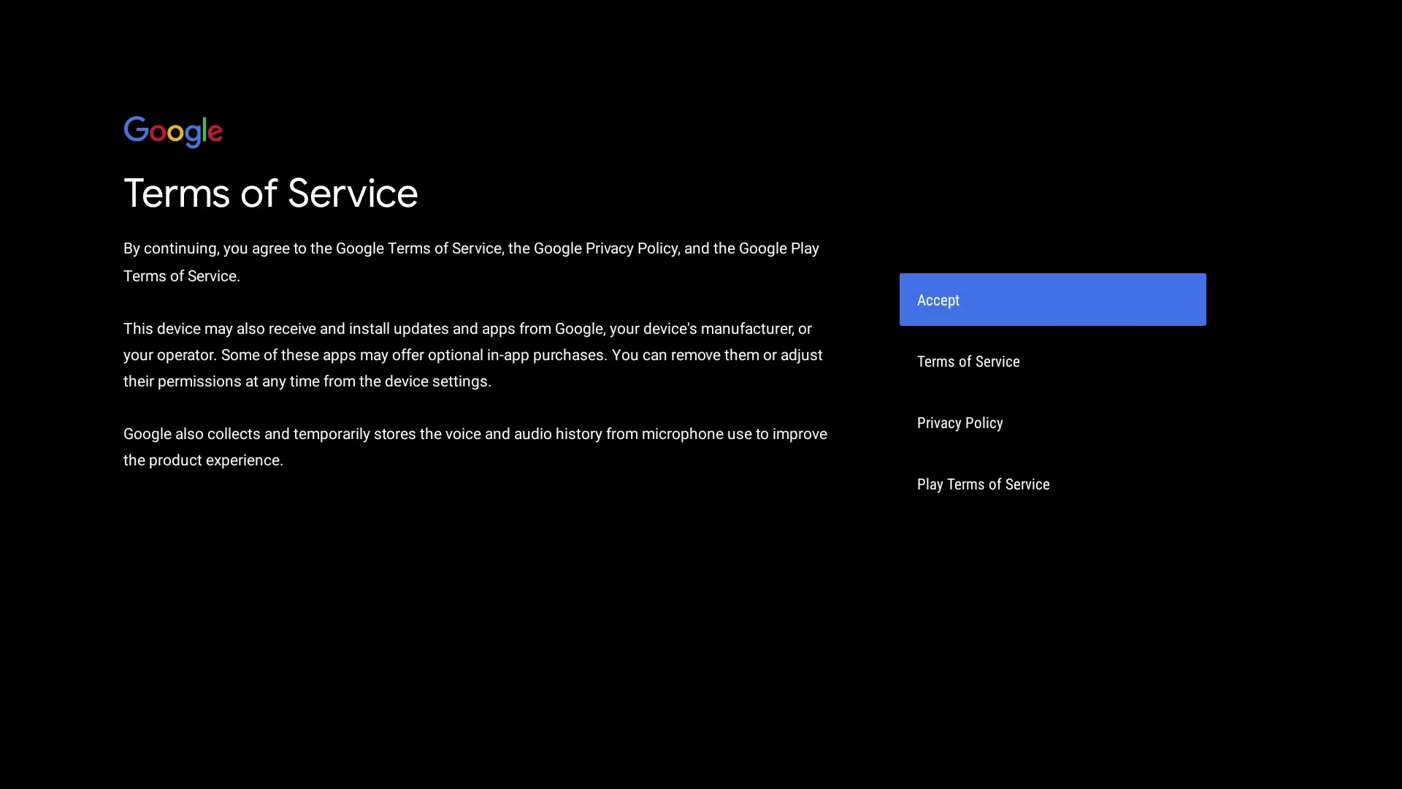
{"action": "left_click", "coordinate": [1022, 298]}
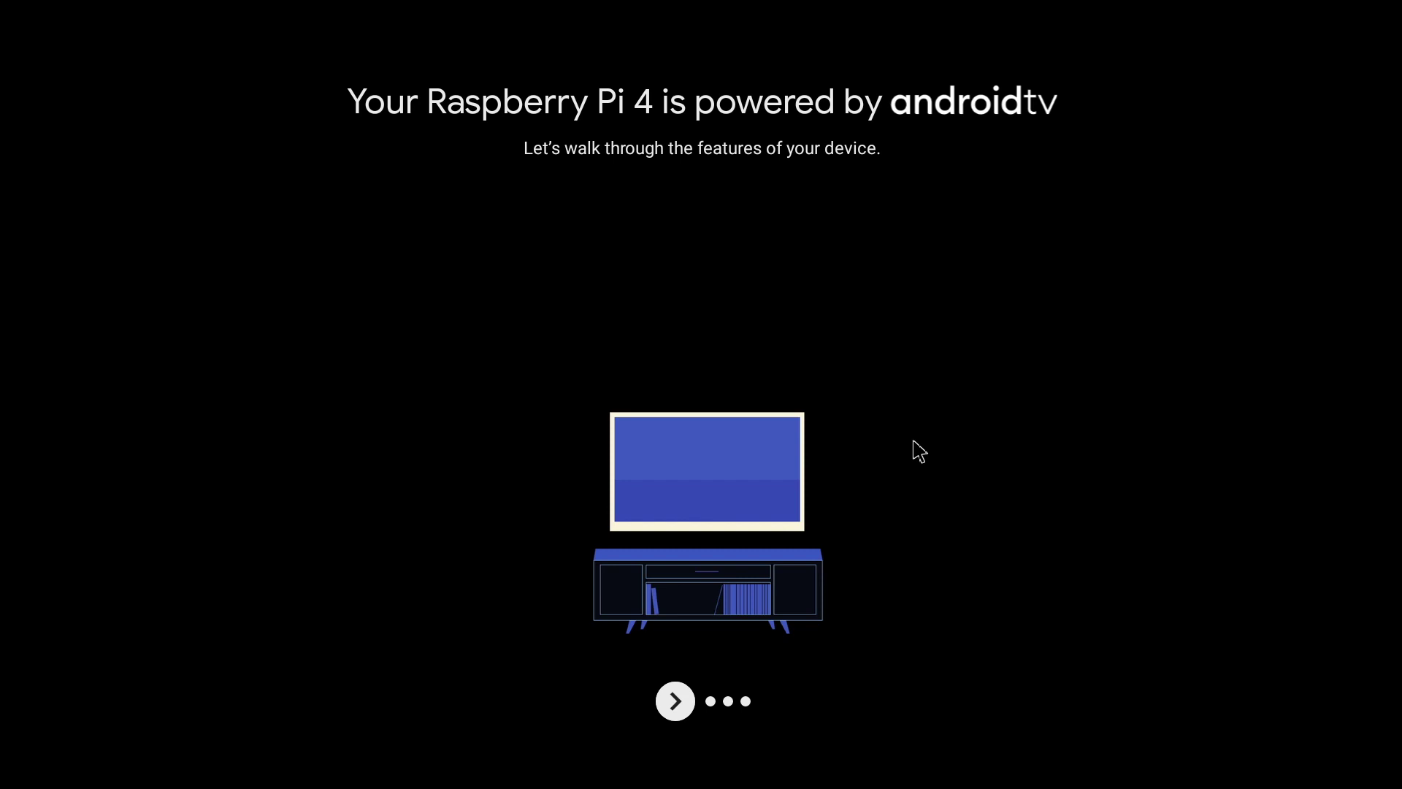
Step: Go through all pages of the Android TV feature walkthrough to finish the setup and reach the home screen
{"action": "left_click", "coordinate": [683, 709]}
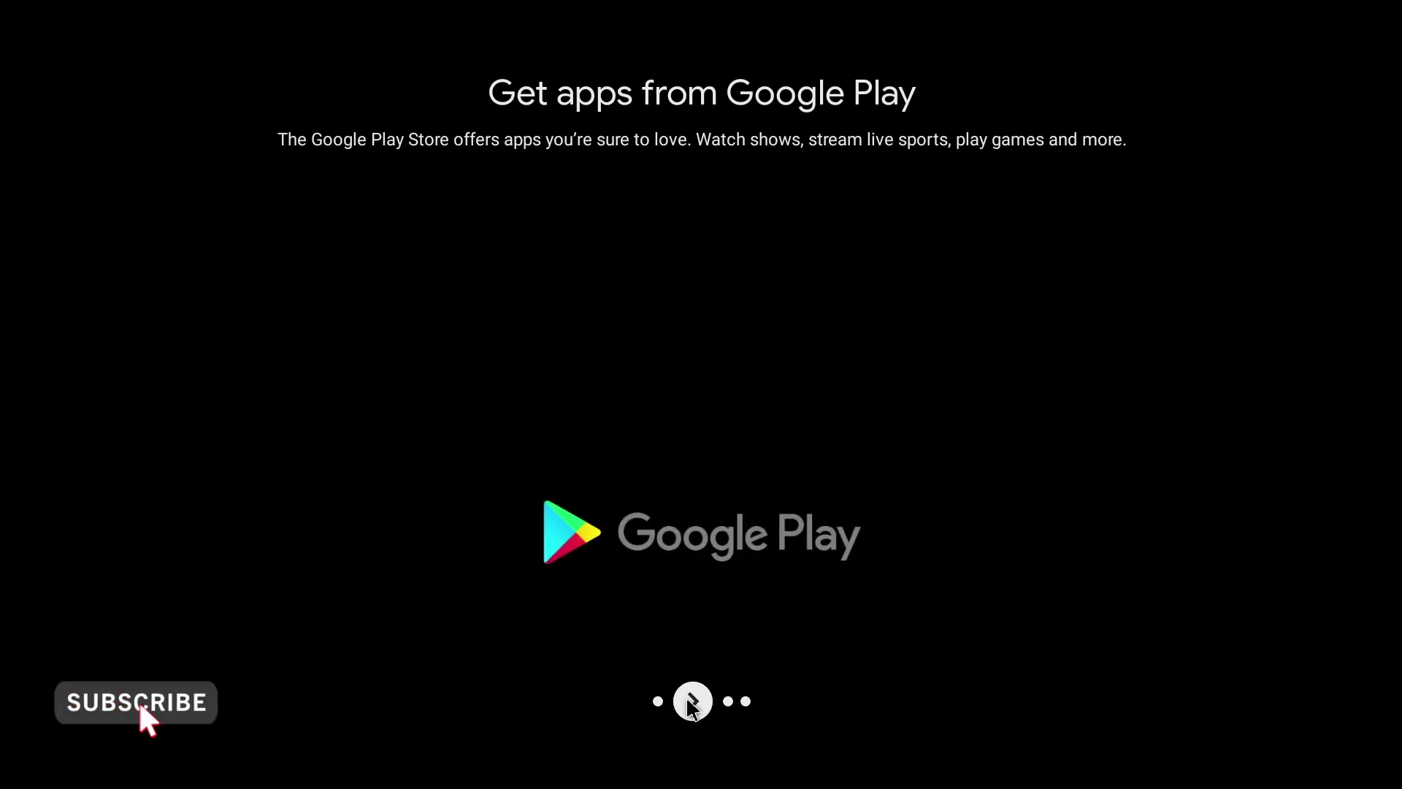
{"action": "left_click", "coordinate": [691, 703]}
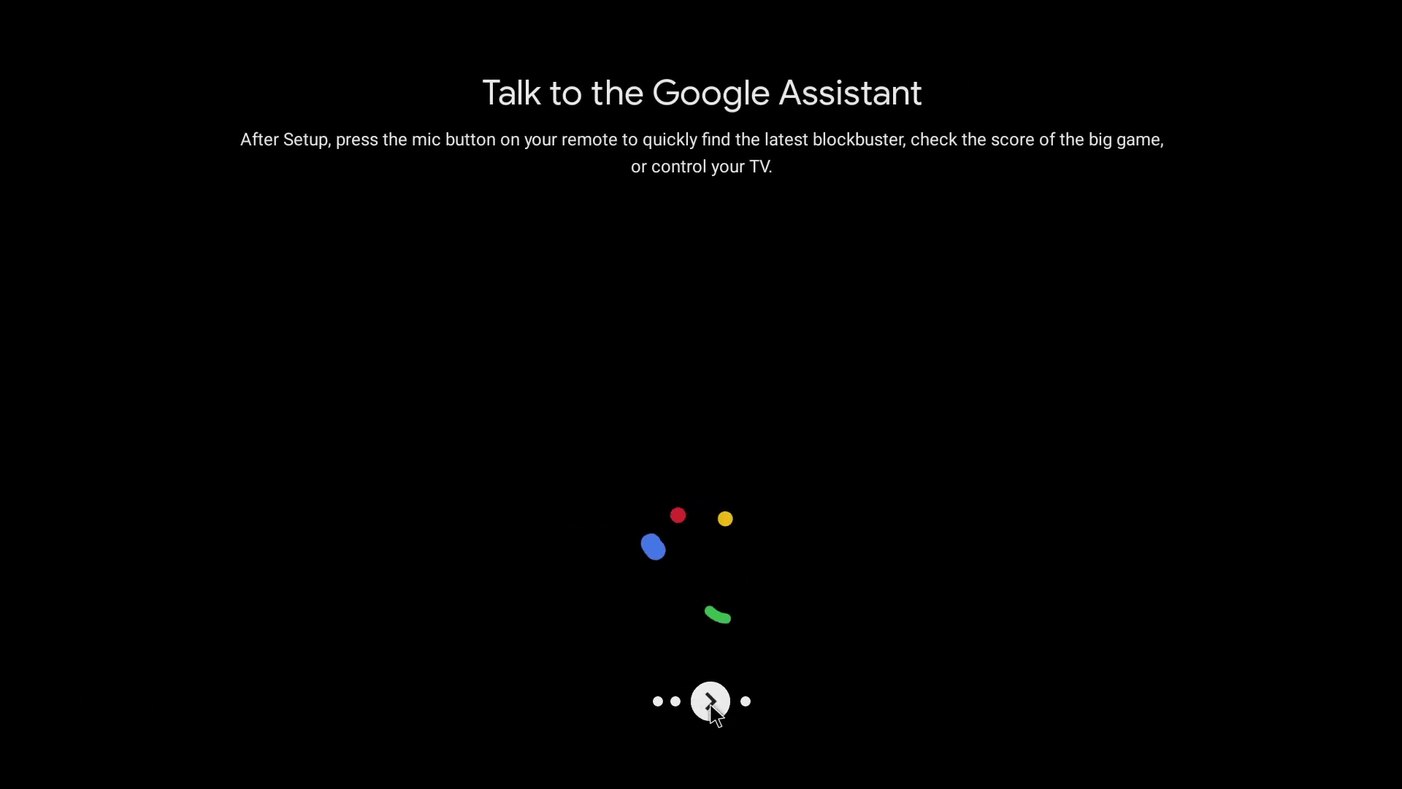
{"action": "left_click", "coordinate": [711, 705]}
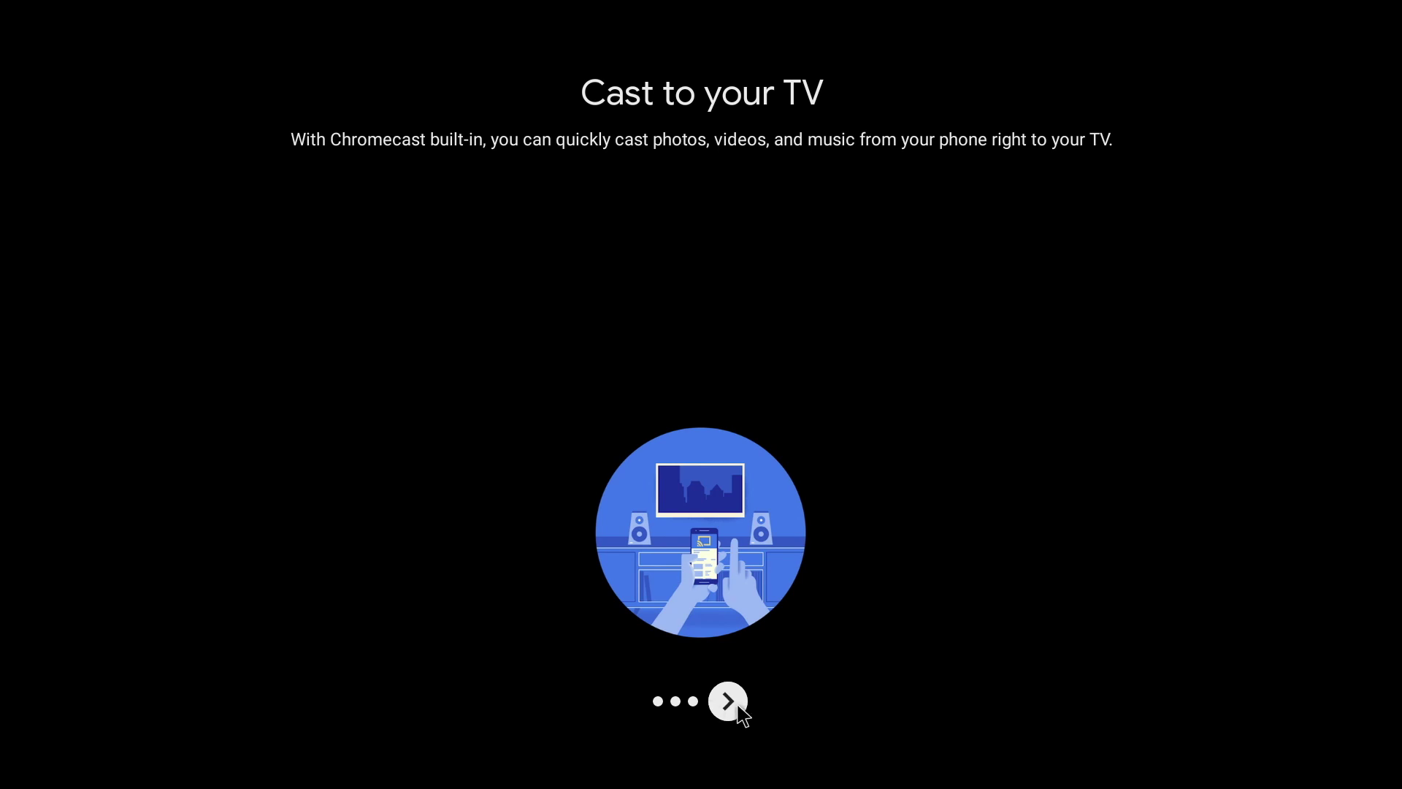
{"action": "left_click", "coordinate": [732, 702]}
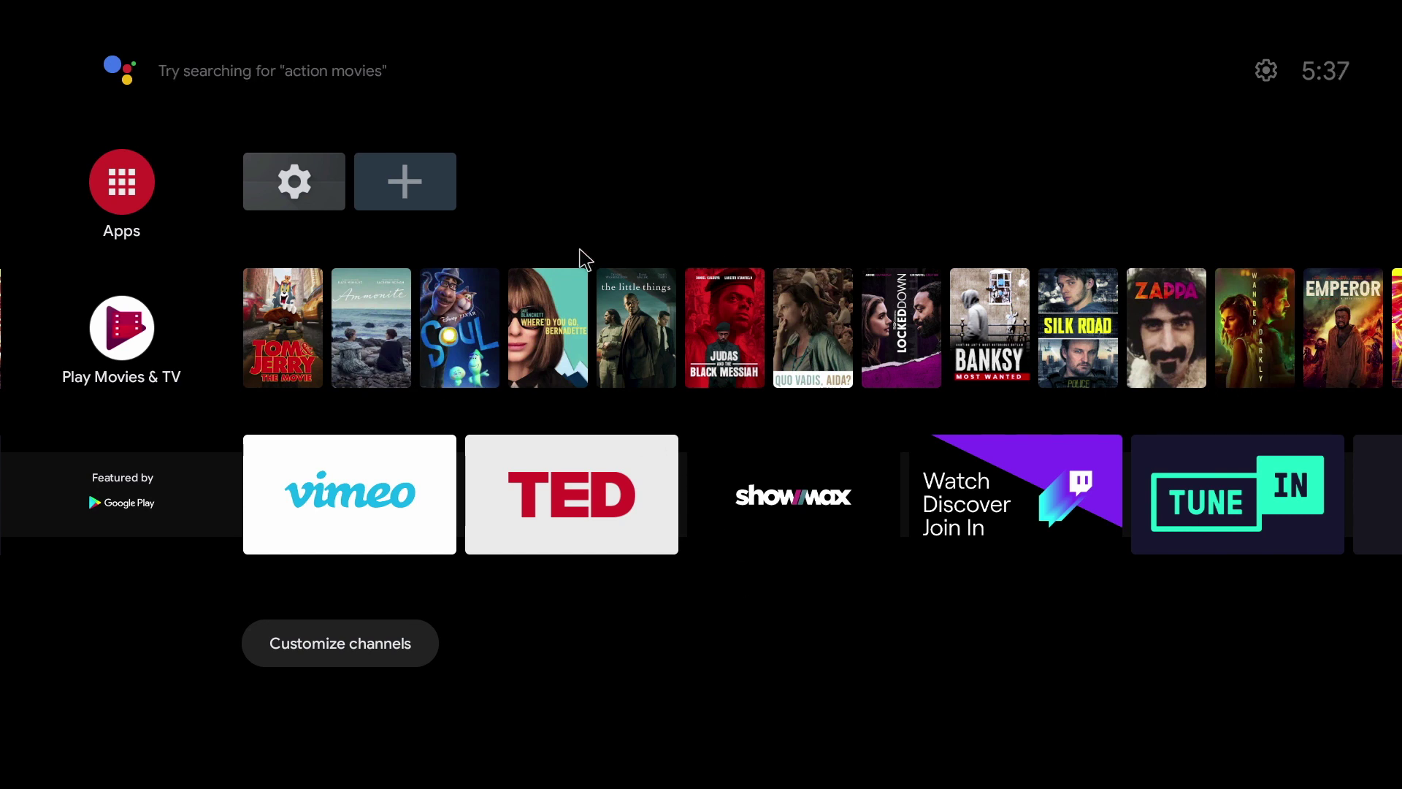
Step: Add Google Play Store and YouTube to the favorite apps row on the home screen
{"action": "scroll", "coordinate": [527, 259], "scroll_direction": "down", "scroll_amount": 2}
{"action": "scroll", "coordinate": [431, 292], "scroll_direction": "up", "scroll_amount": 2}
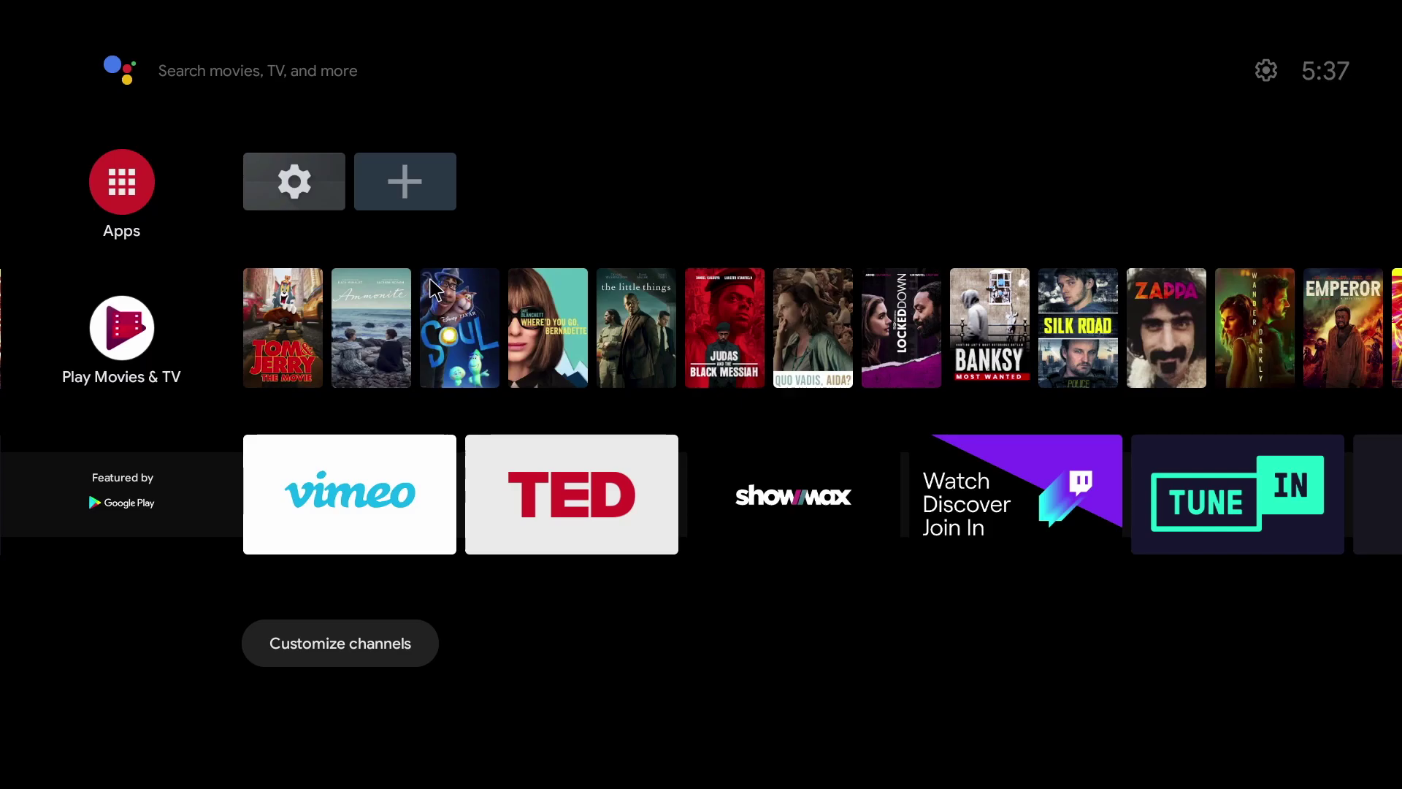
{"action": "left_click", "coordinate": [412, 181]}
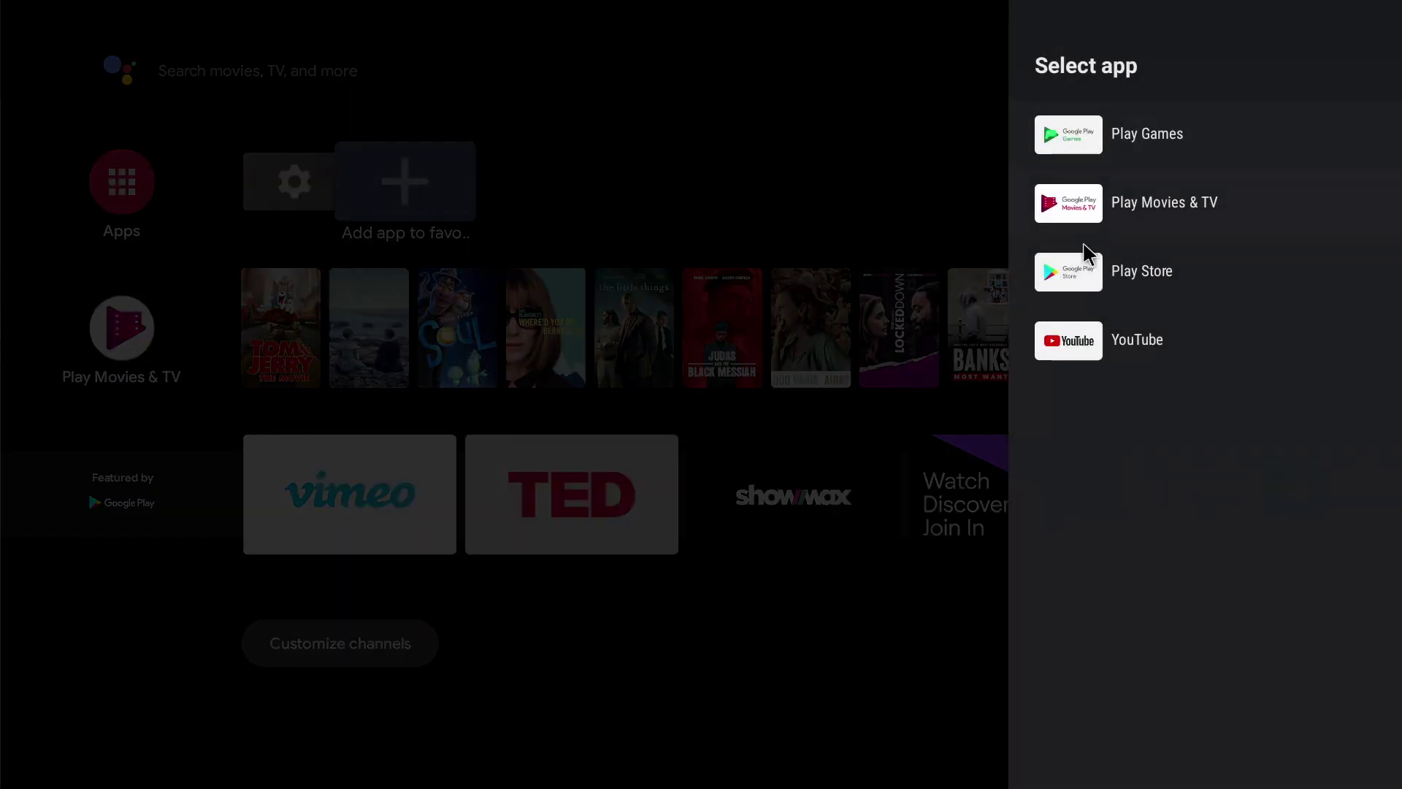
{"action": "left_click", "coordinate": [1088, 272]}
{"action": "left_click", "coordinate": [538, 203]}
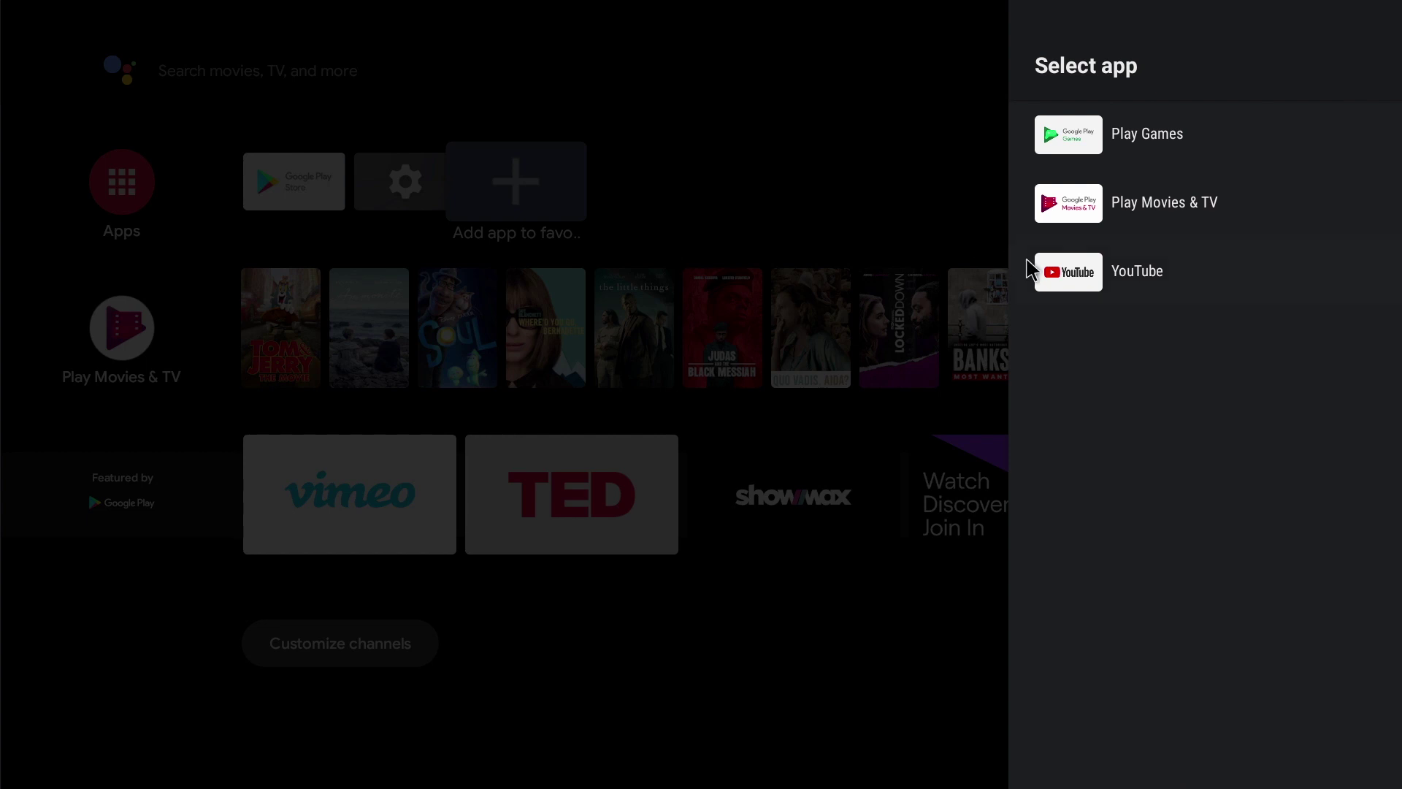
{"action": "left_click", "coordinate": [1071, 276]}
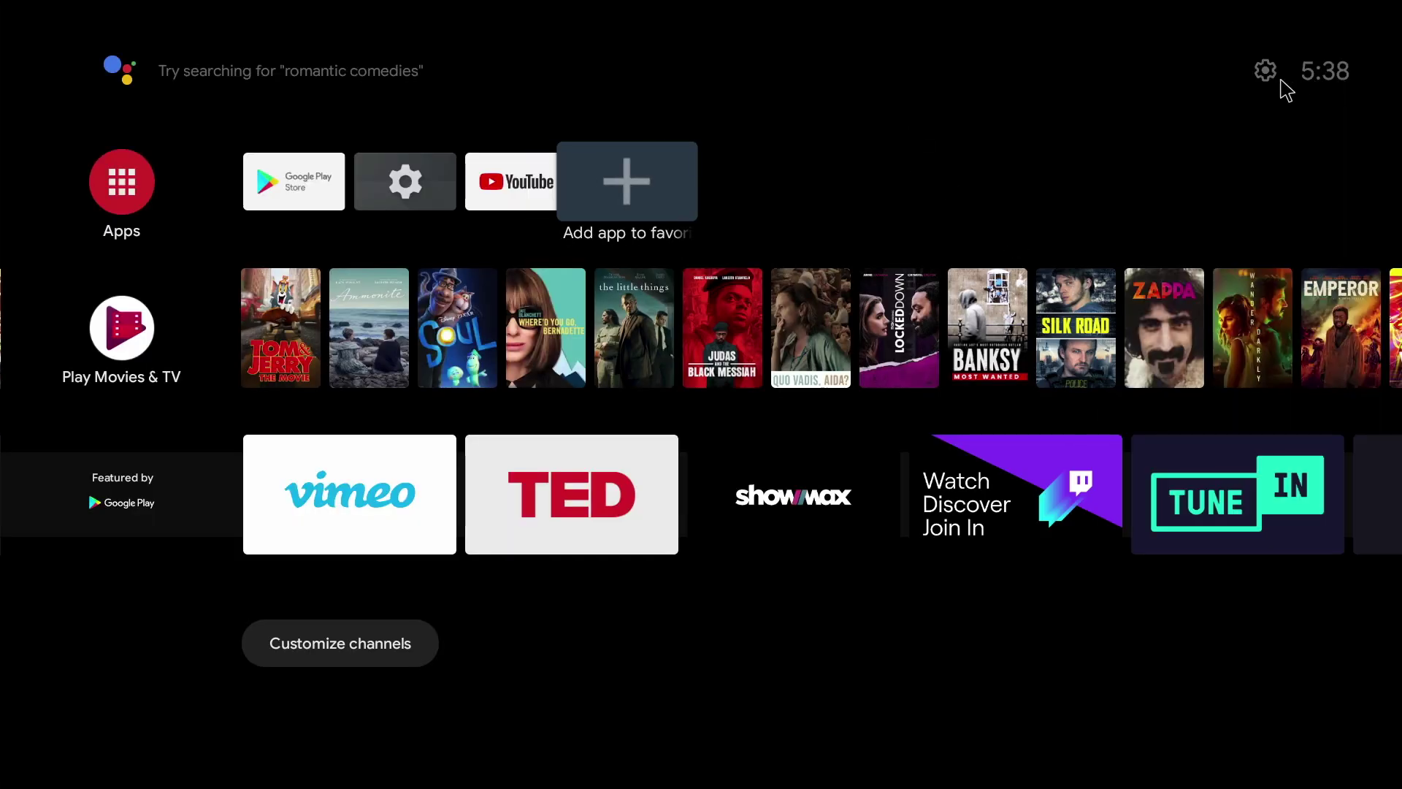
Step: Open the Raspberry Pi settings found under the system's Device Preferences
{"action": "left_click", "coordinate": [1265, 71]}
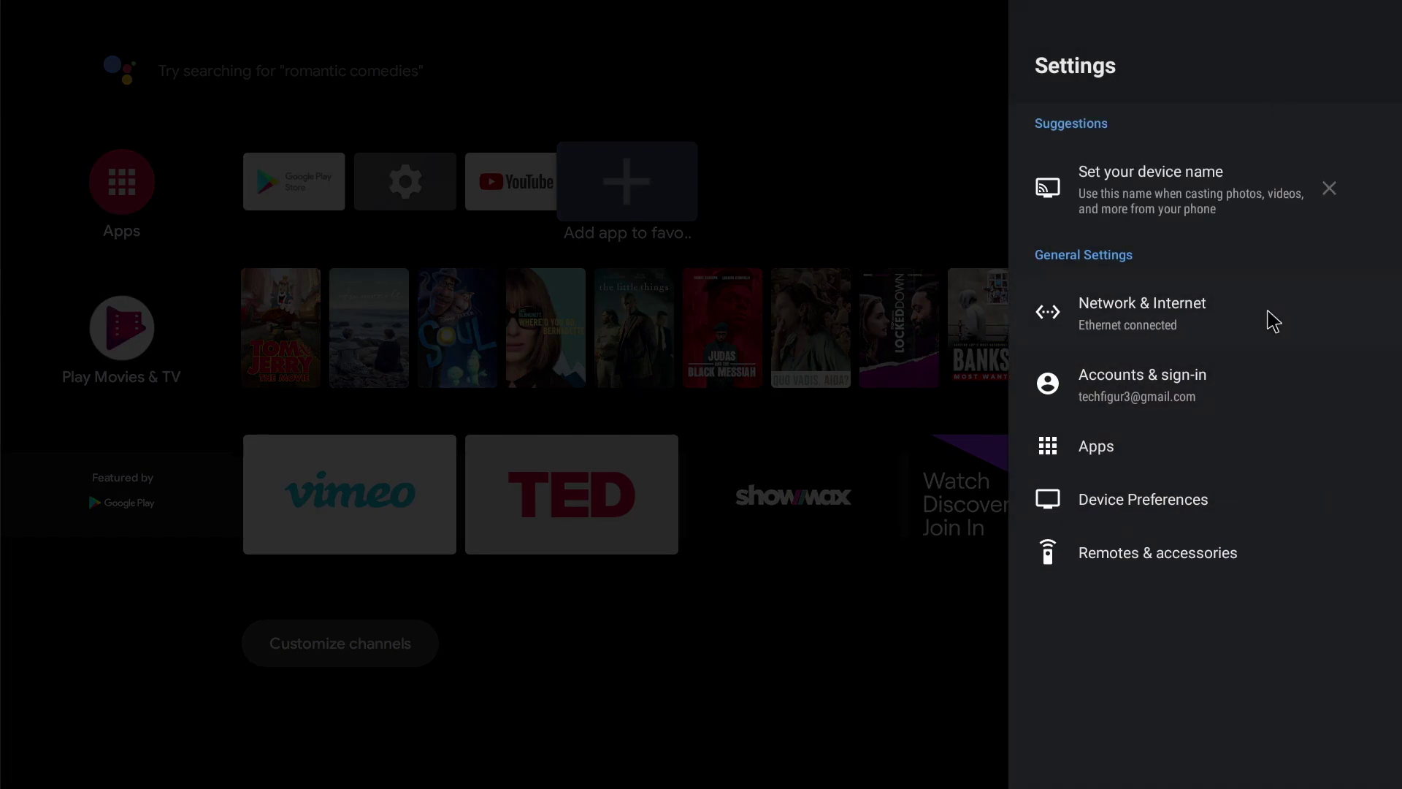
{"action": "left_click", "coordinate": [1218, 502]}
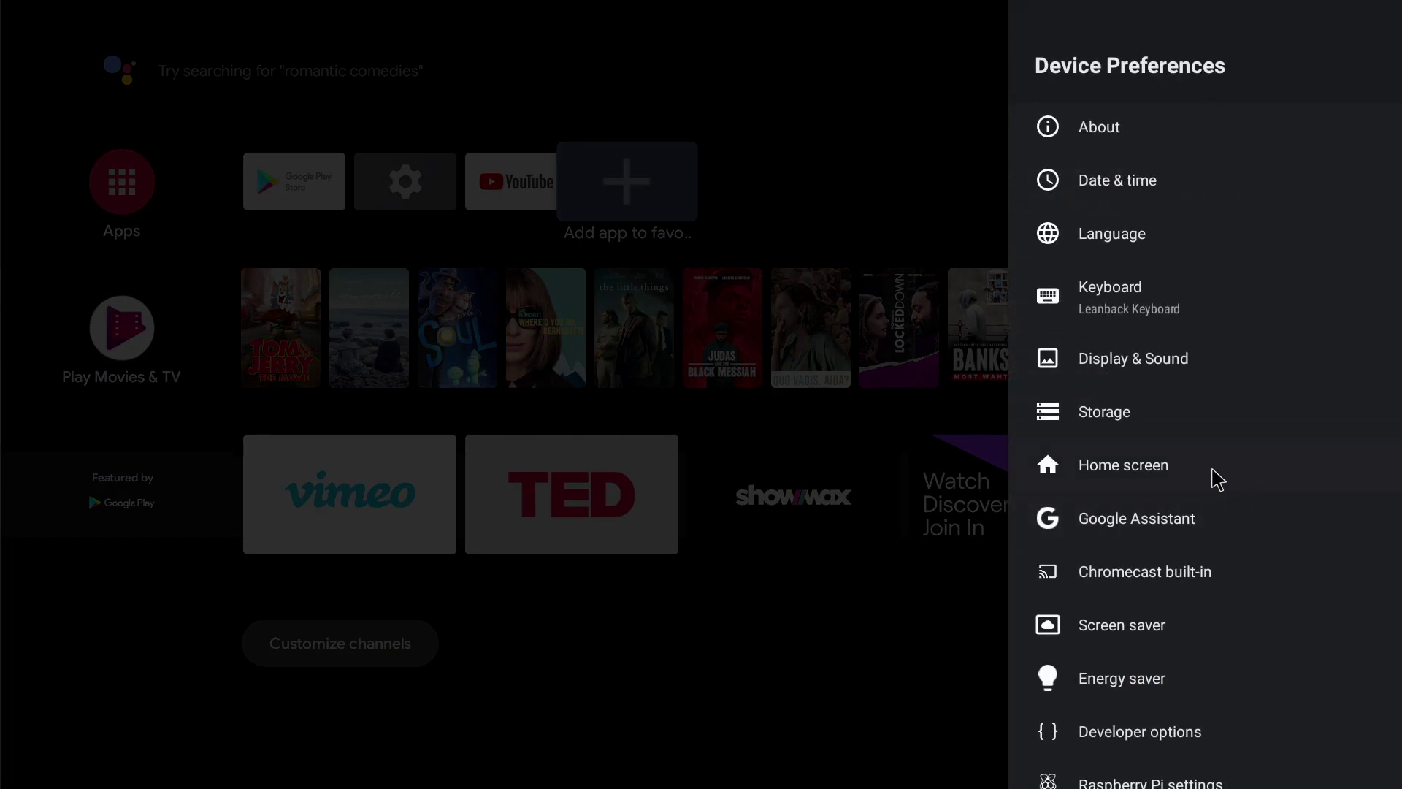
{"action": "scroll", "coordinate": [1206, 500], "scroll_direction": "down", "scroll_amount": 3}
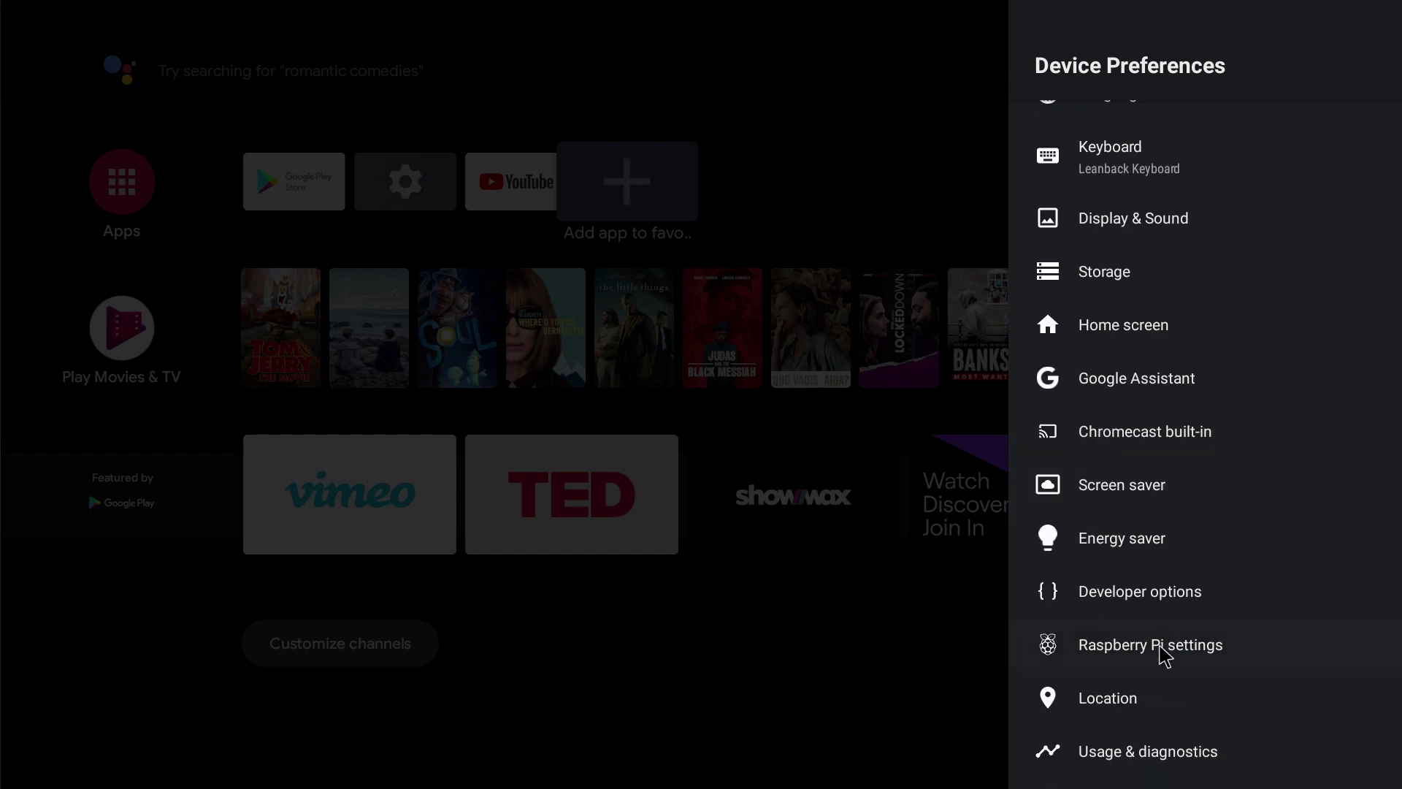
{"action": "left_click", "coordinate": [1160, 647]}
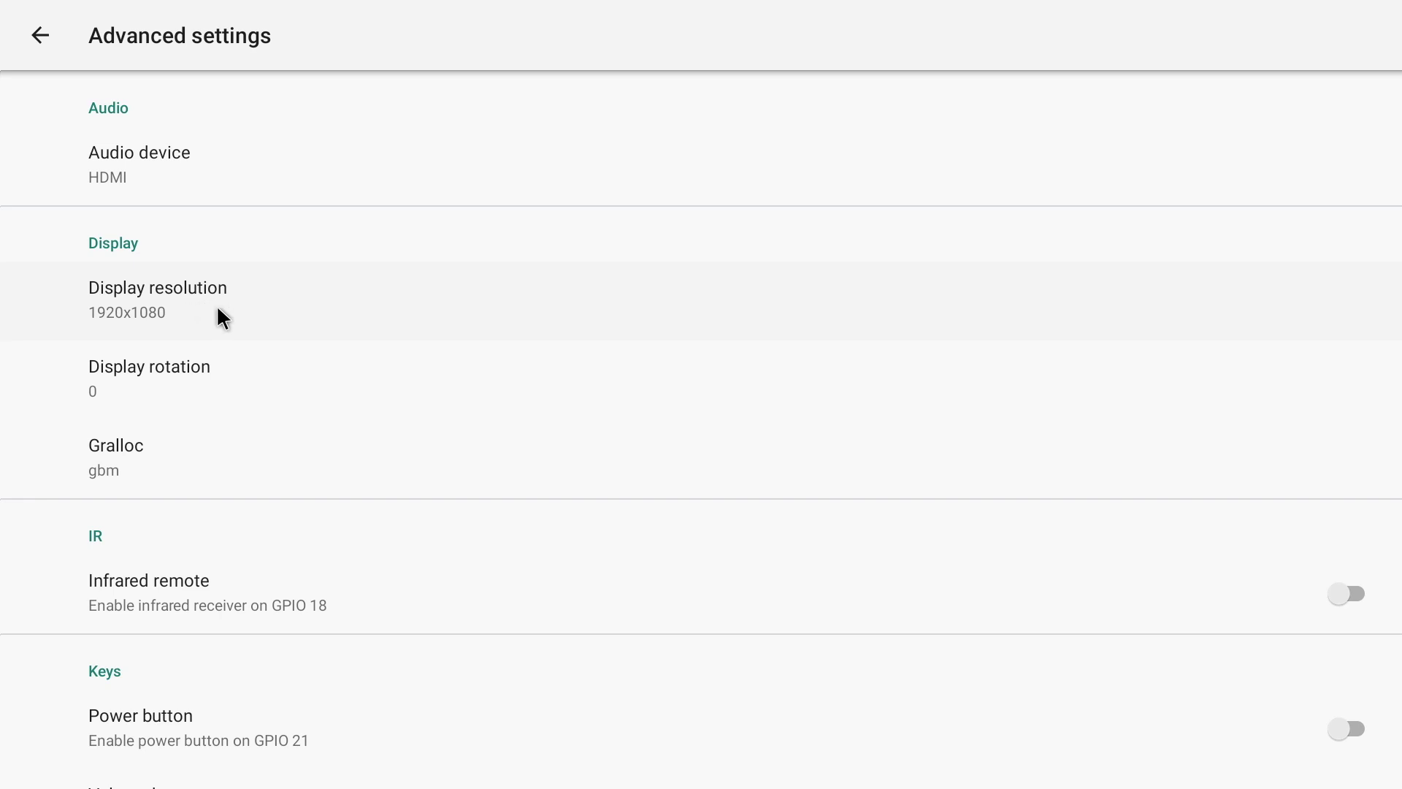
Step: Overclock the Raspberry Pi by setting the maximum CPU frequency to 2000 MHz
{"action": "scroll", "coordinate": [254, 329], "scroll_direction": "down", "scroll_amount": 3}
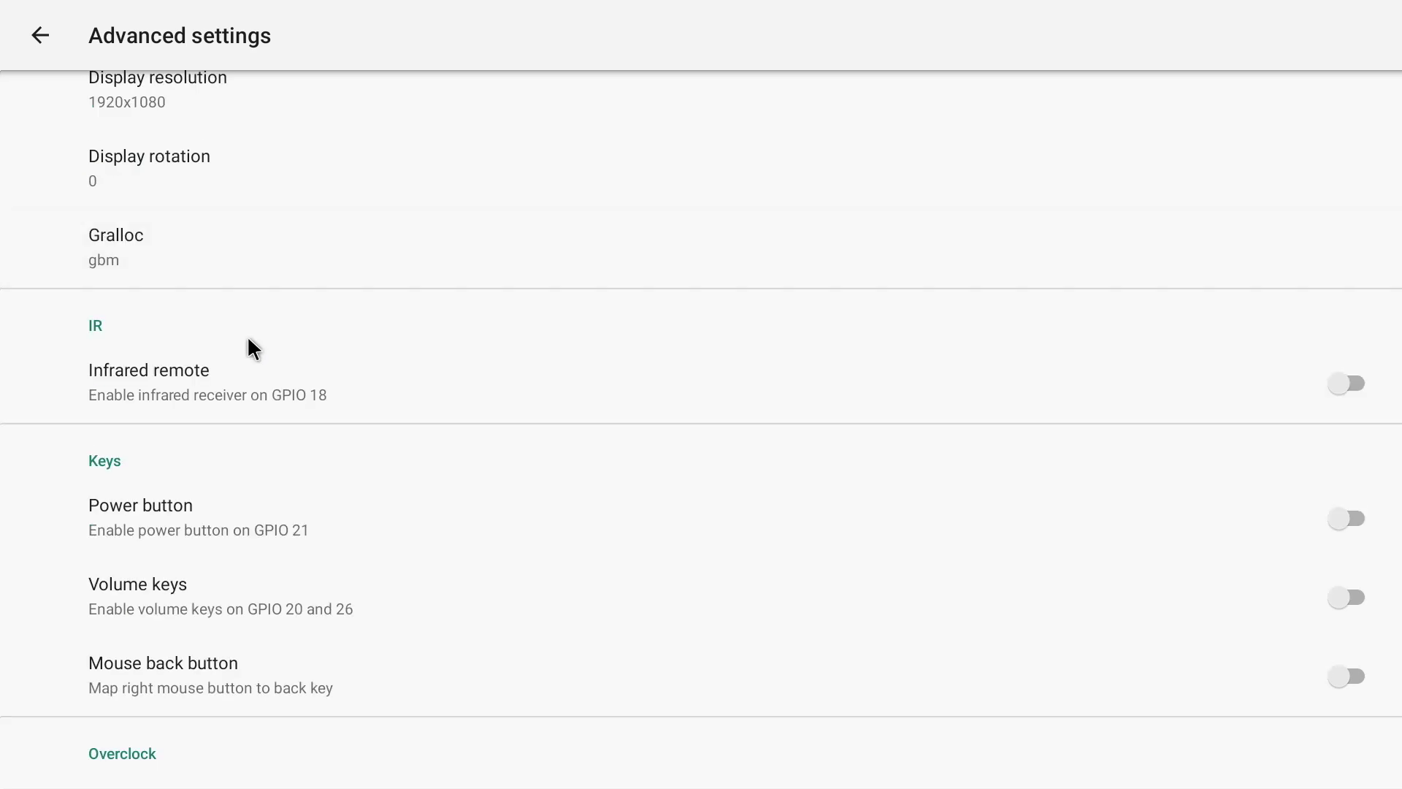
{"action": "scroll", "coordinate": [344, 395], "scroll_direction": "down", "scroll_amount": 2}
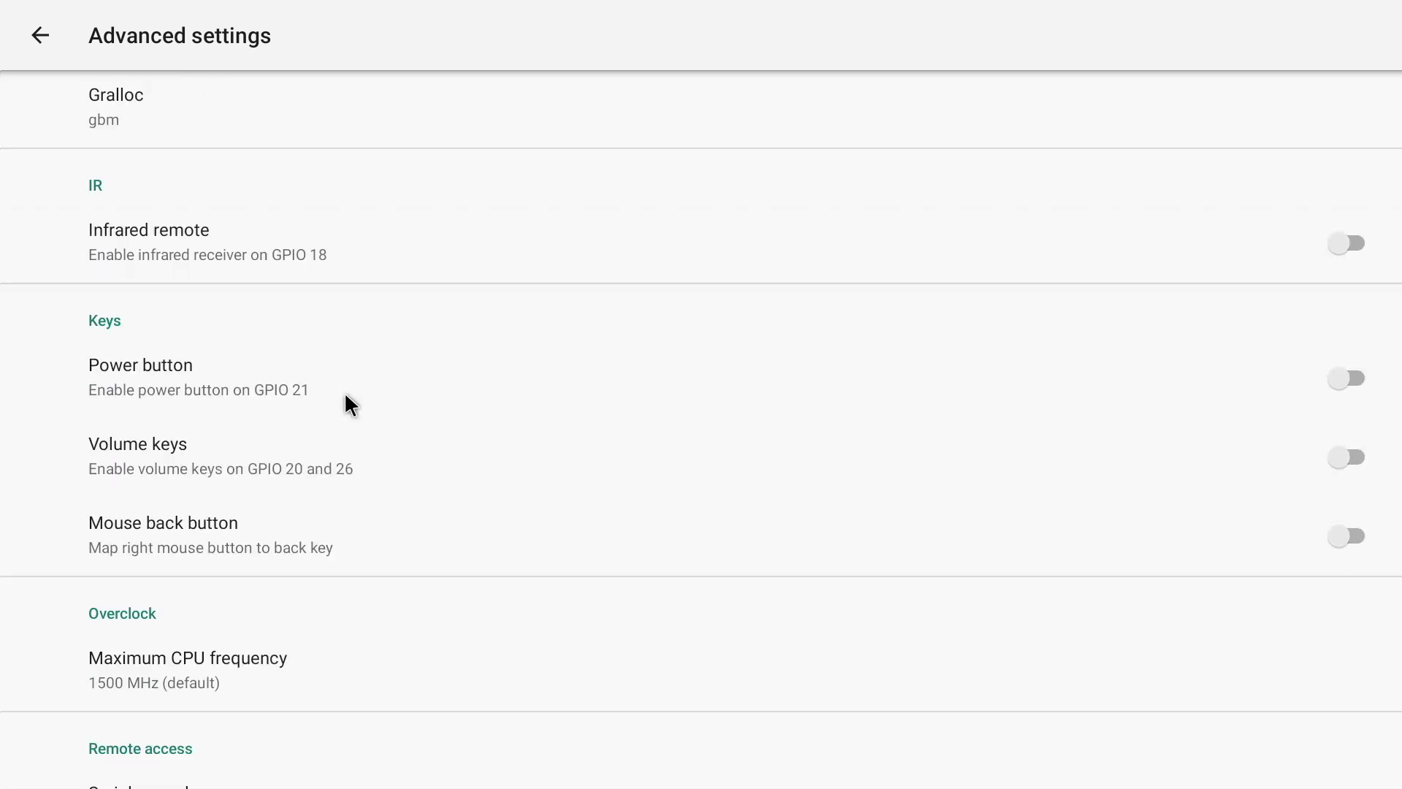
{"action": "scroll", "coordinate": [345, 395], "scroll_direction": "down", "scroll_amount": 1}
{"action": "scroll", "coordinate": [348, 389], "scroll_direction": "down", "scroll_amount": 2}
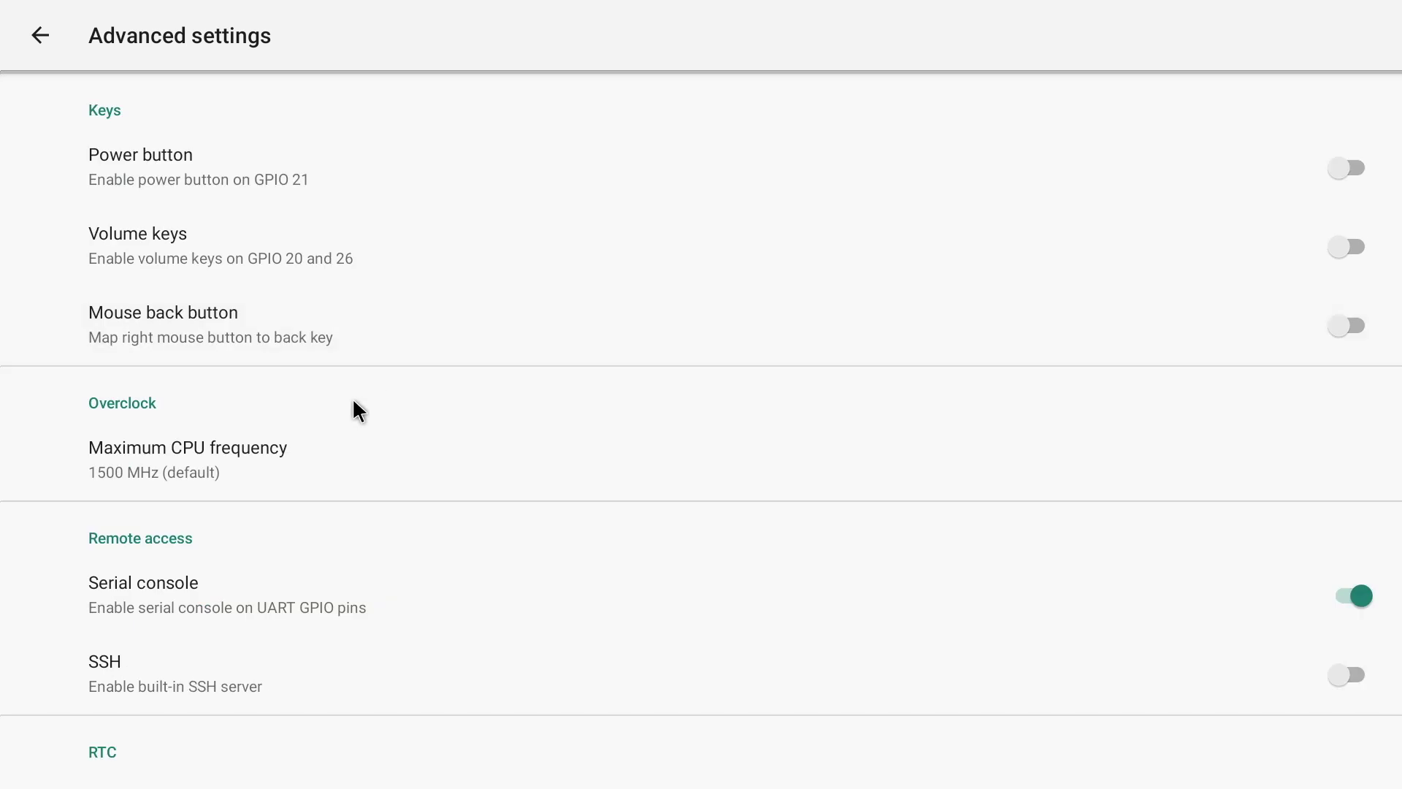
{"action": "left_click", "coordinate": [272, 459]}
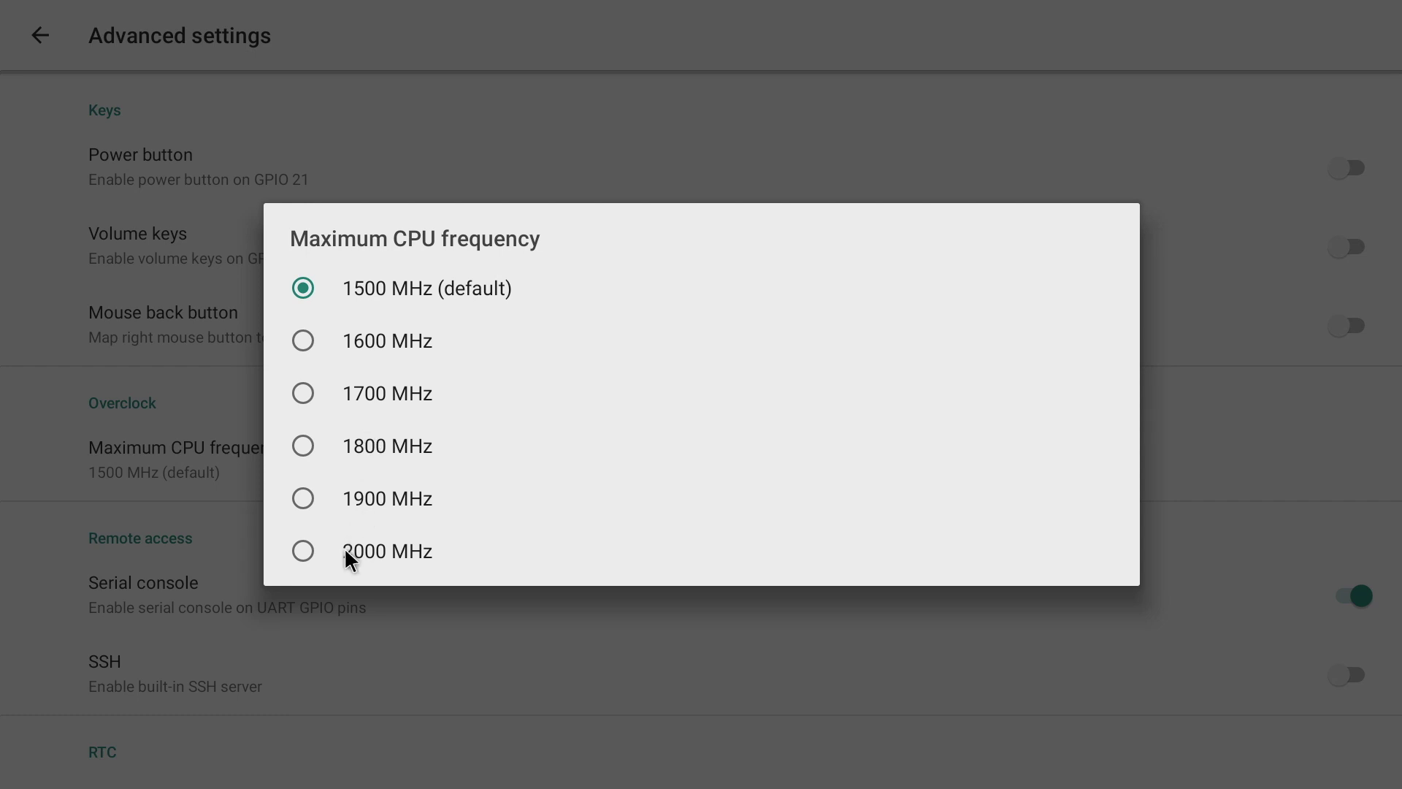
{"action": "left_click", "coordinate": [305, 549]}
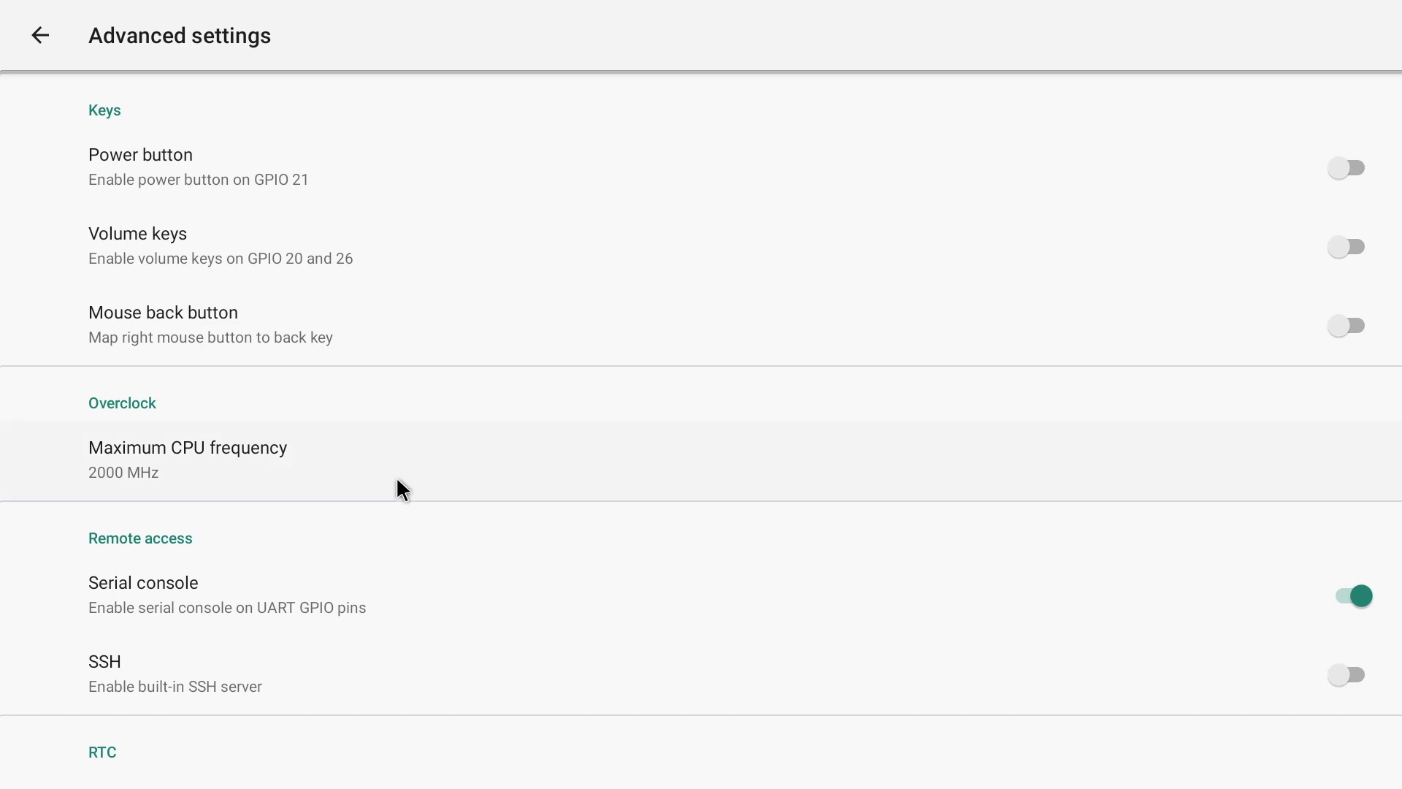
Step: Look through the remote access, RTC and sensor options in the advanced settings and return to the home screen
{"action": "scroll", "coordinate": [398, 488], "scroll_direction": "down", "scroll_amount": 1}
{"action": "scroll", "coordinate": [397, 488], "scroll_direction": "up", "scroll_amount": 2}
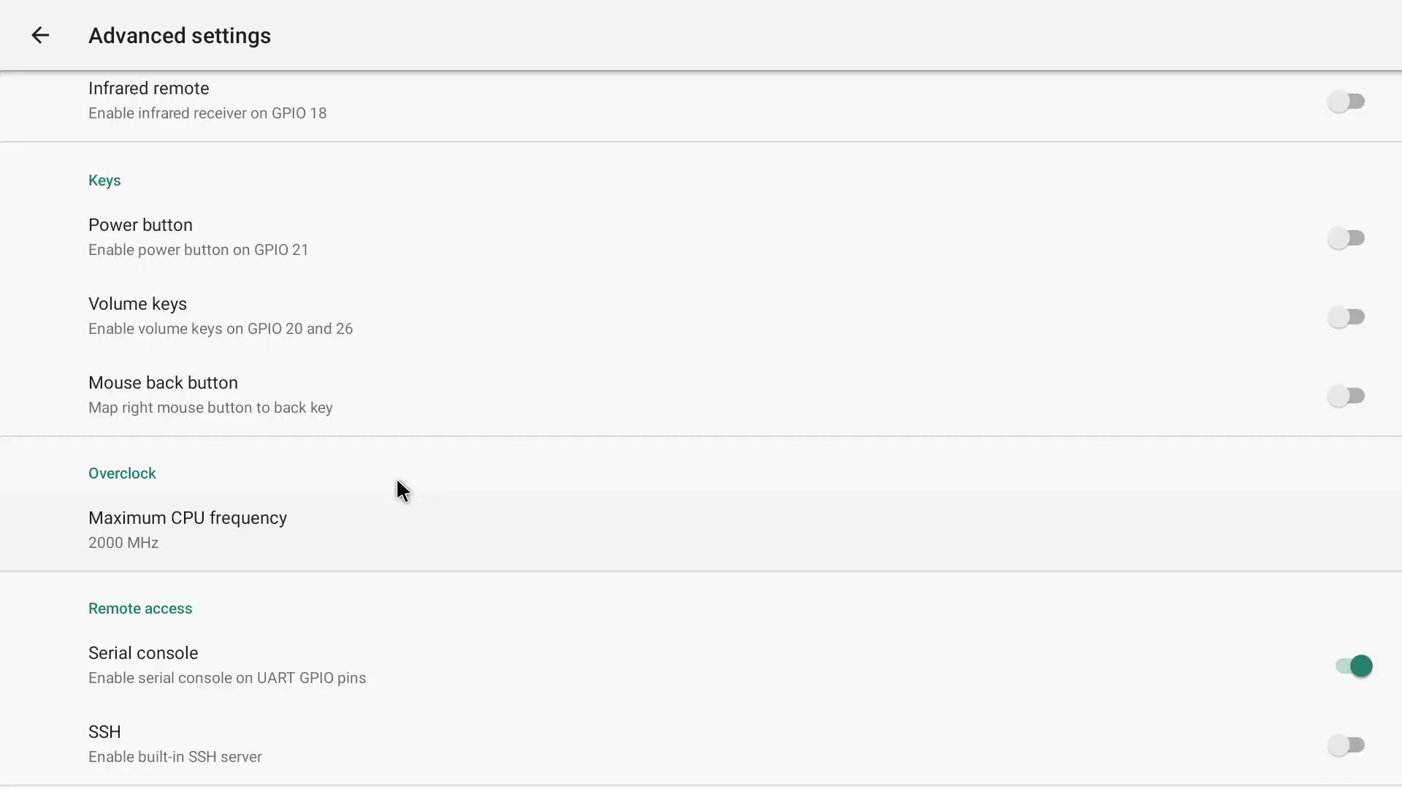
{"action": "scroll", "coordinate": [396, 485], "scroll_direction": "down", "scroll_amount": 2}
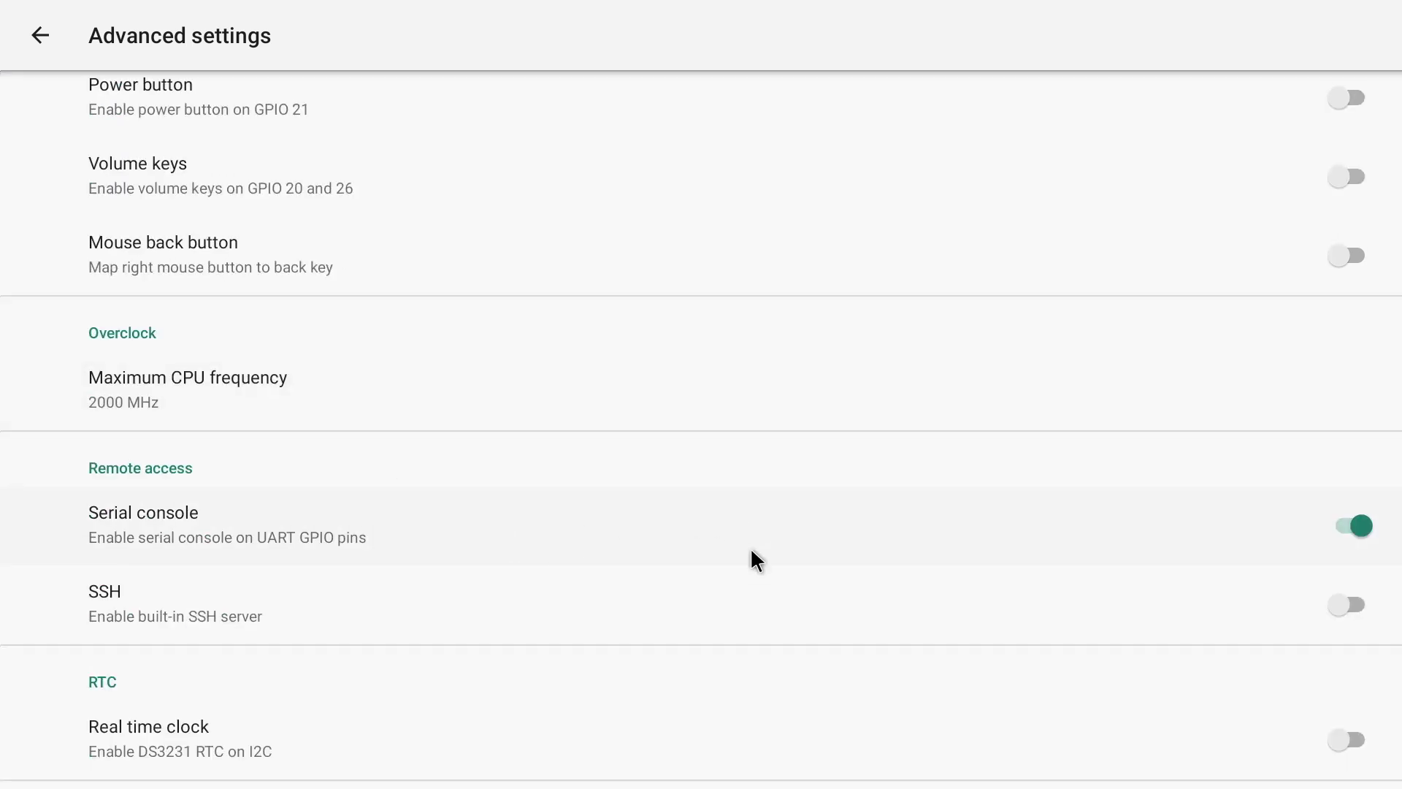
{"action": "scroll", "coordinate": [937, 620], "scroll_direction": "down", "scroll_amount": 2}
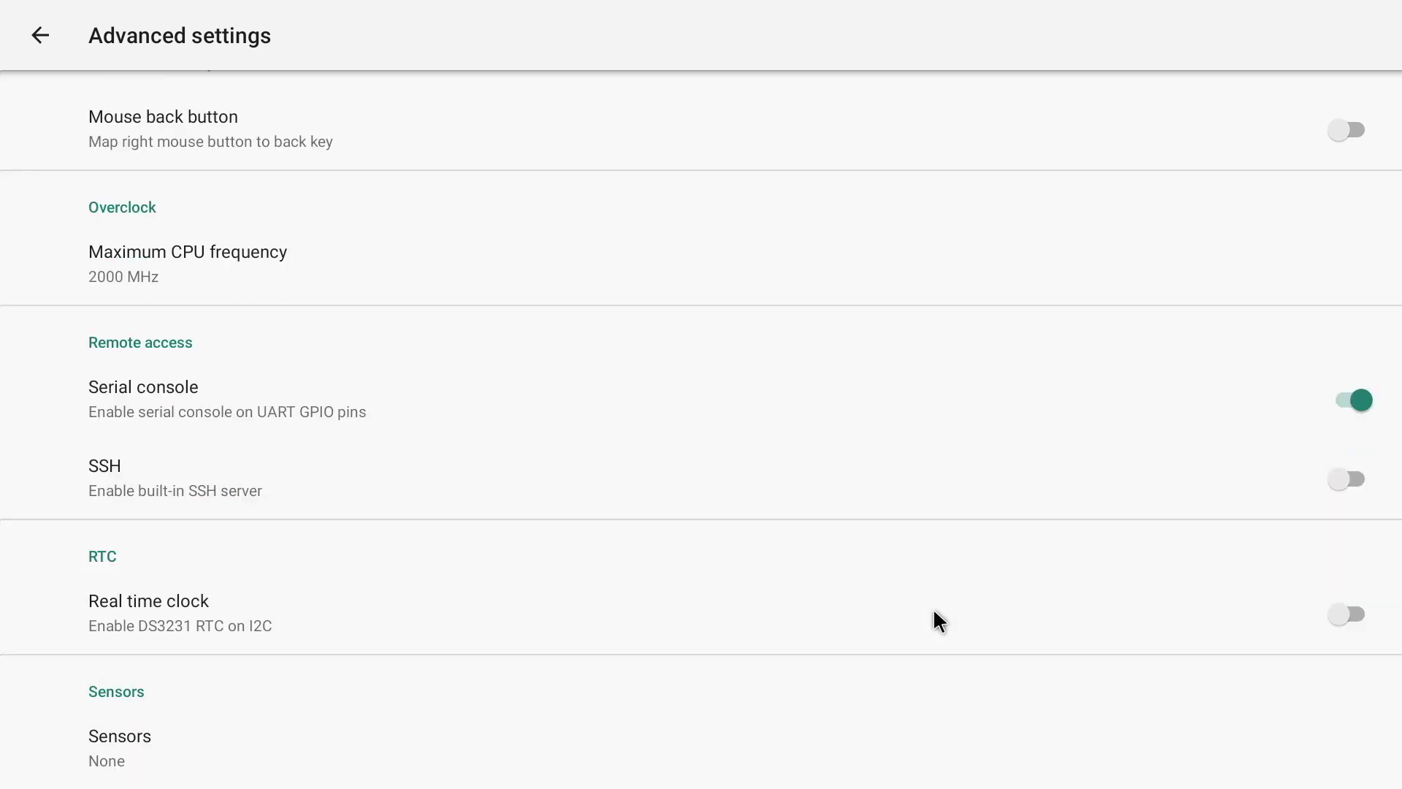
{"action": "scroll", "coordinate": [314, 291], "scroll_direction": "up", "scroll_amount": 1}
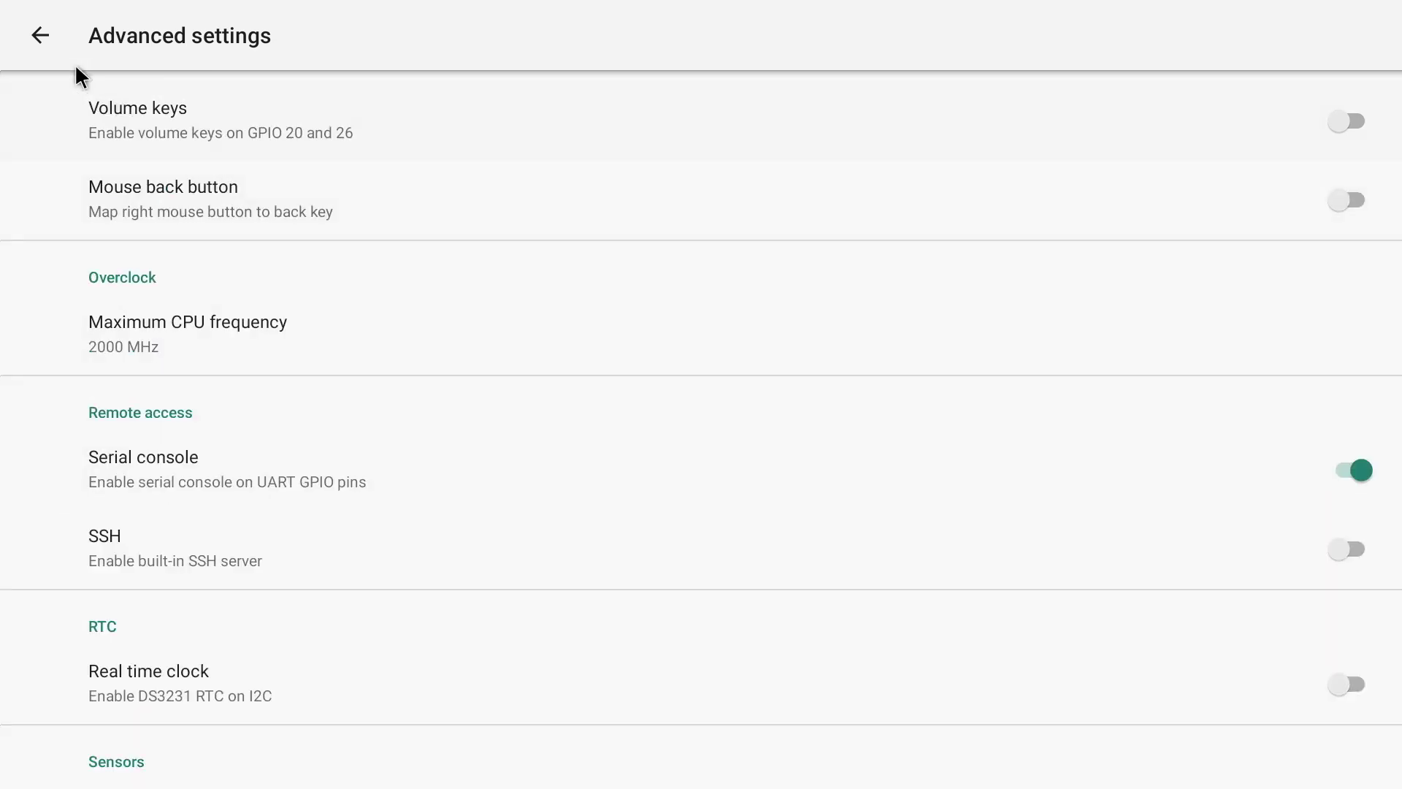
{"action": "left_click", "coordinate": [38, 41]}
{"action": "left_click", "coordinate": [42, 41]}
{"action": "left_click", "coordinate": [37, 44]}
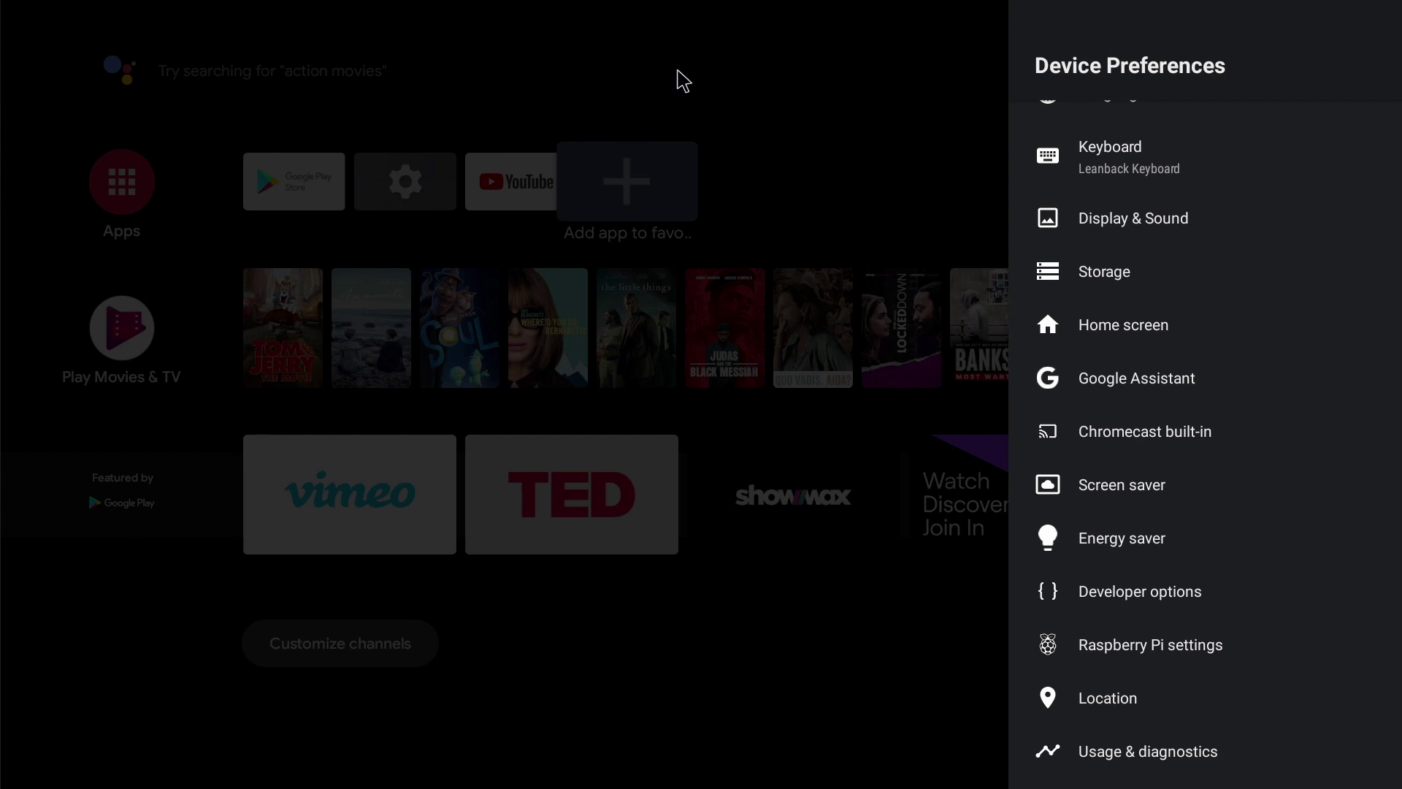
{"action": "left_click", "coordinate": [839, 261]}
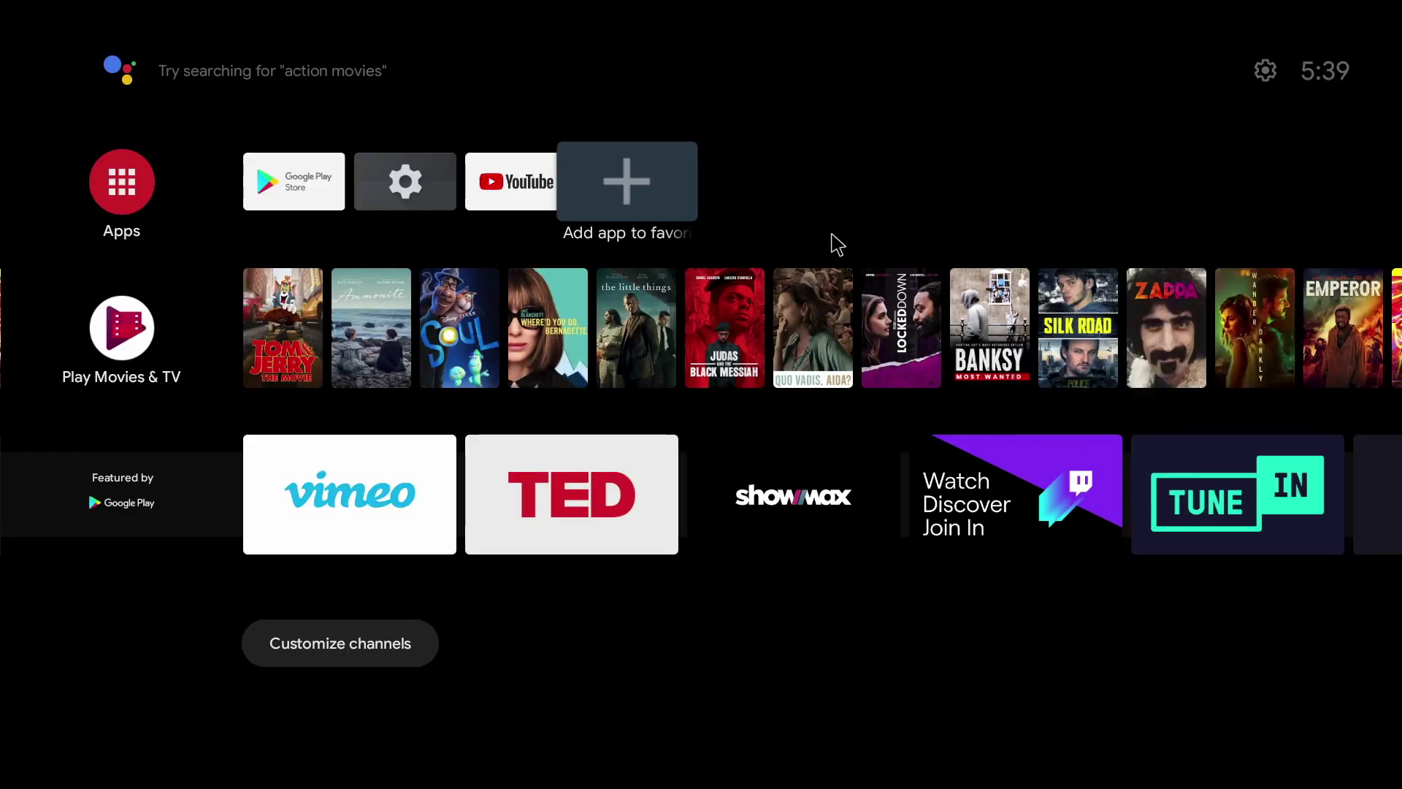